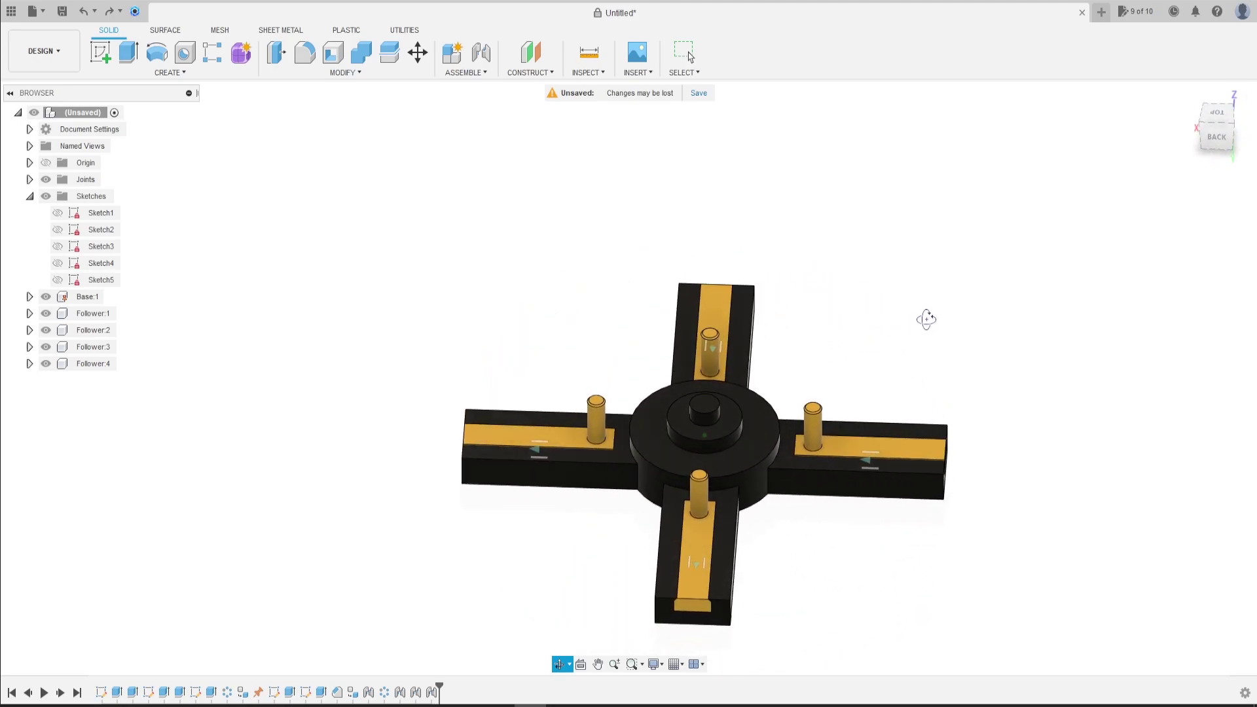
Step: Begin a new sketch and hide Follower:1–4 and the Base:1 body
{"action": "key", "text": "Escape"}
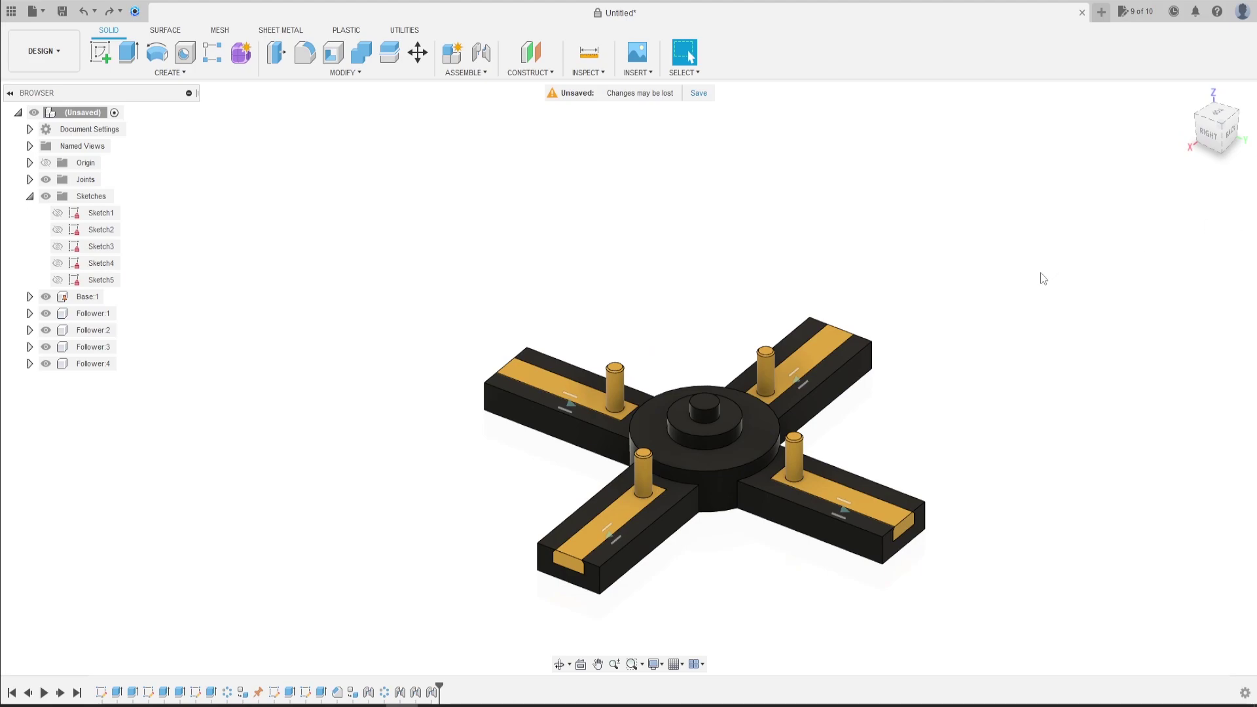
{"action": "middle_click_drag", "start_coordinate": [1043, 278], "coordinate": [871, 321], "text": "shift"}
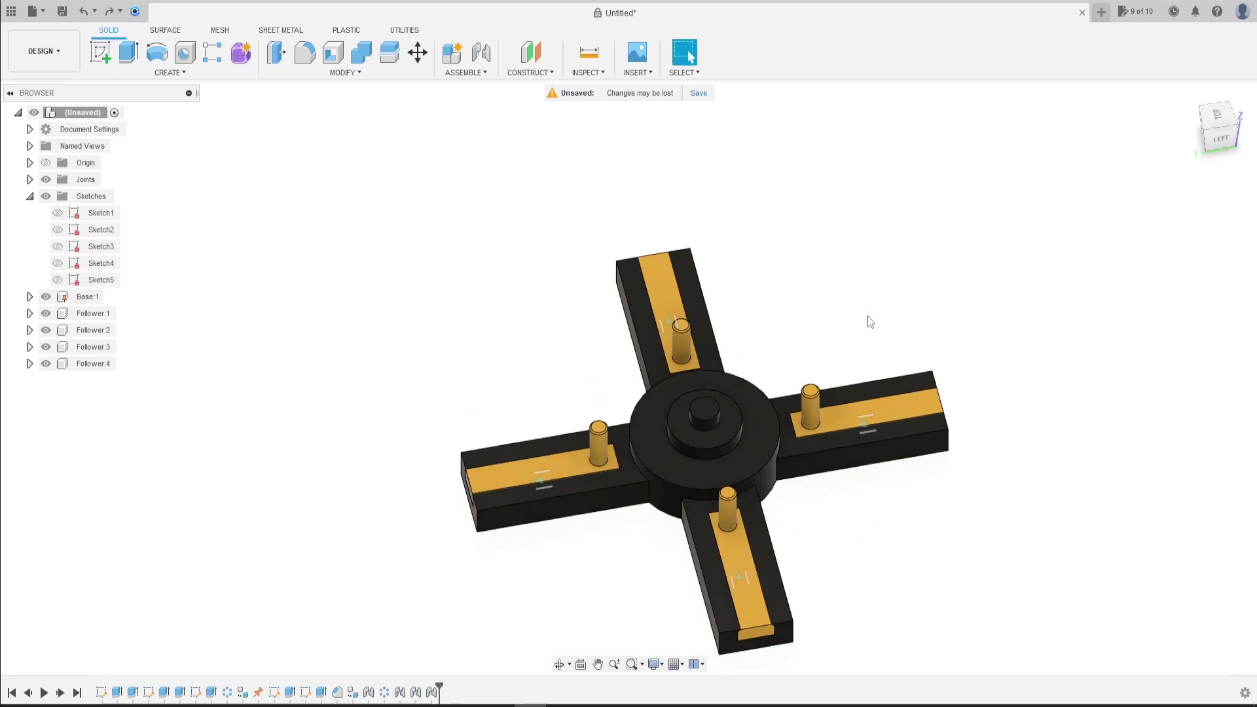
{"action": "left_click", "coordinate": [101, 52]}
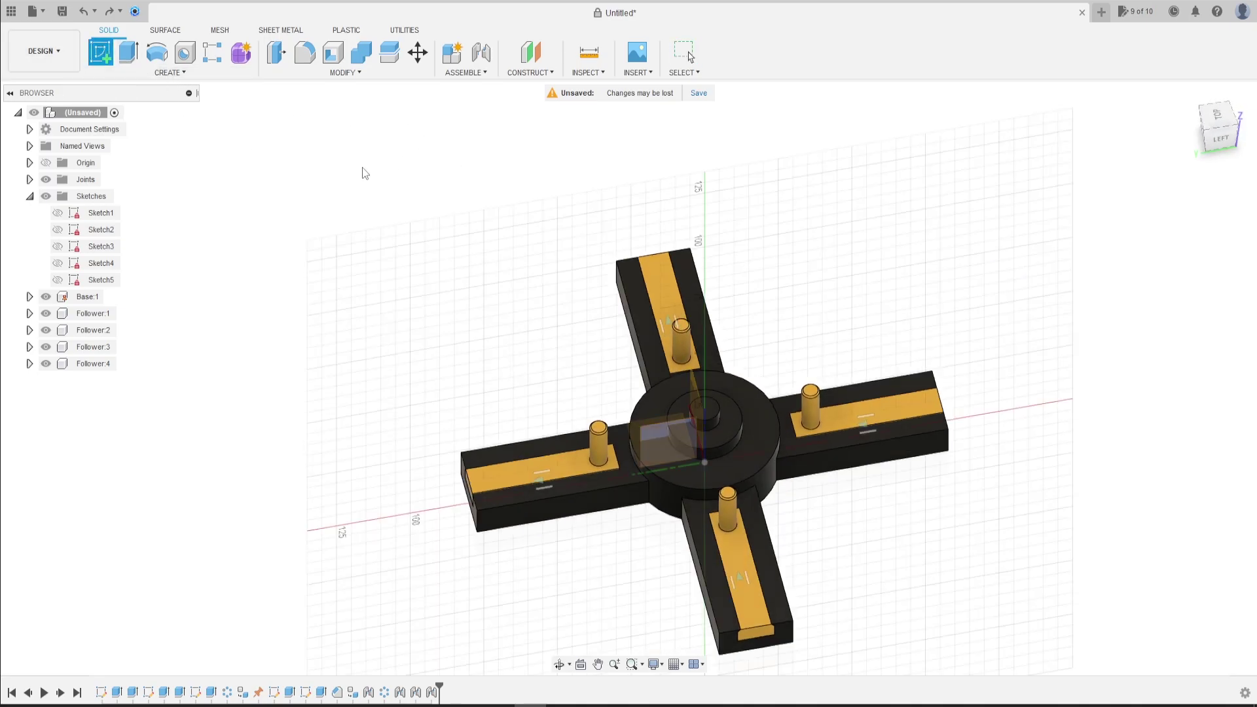
{"action": "left_click", "coordinate": [46, 363]}
{"action": "left_click", "coordinate": [46, 347]}
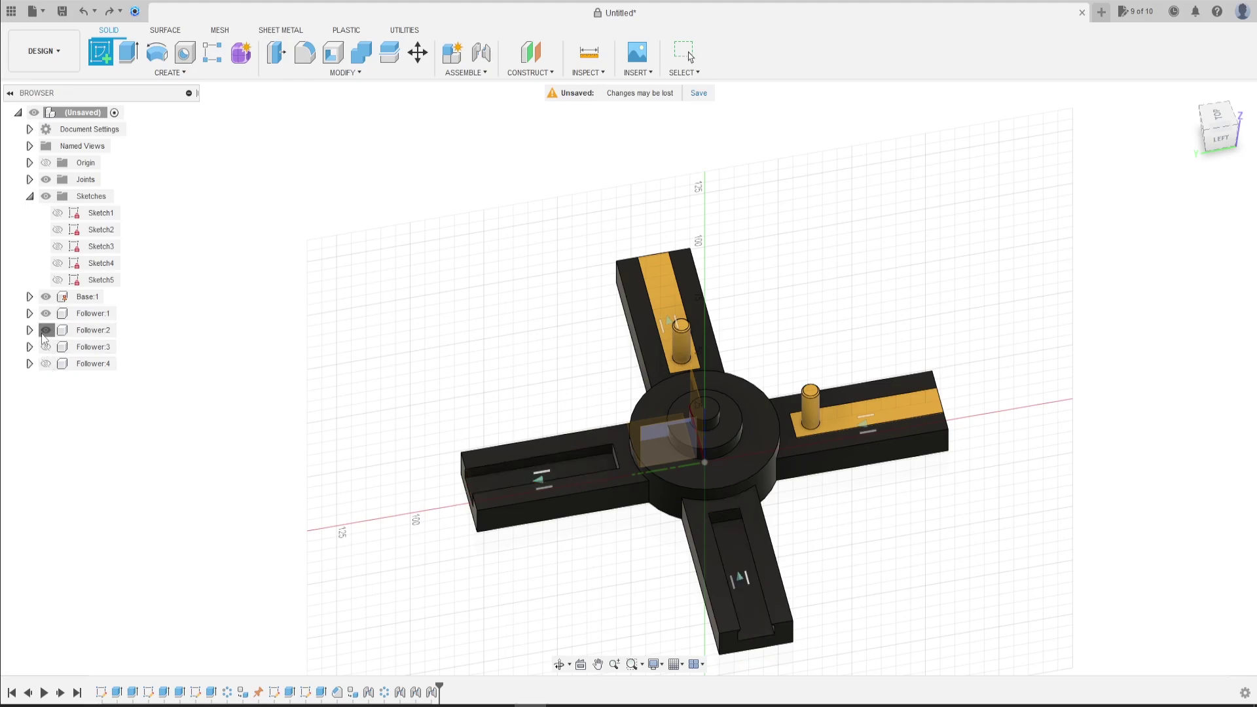
{"action": "left_click", "coordinate": [46, 330]}
{"action": "left_click", "coordinate": [46, 313]}
{"action": "left_click", "coordinate": [46, 297]}
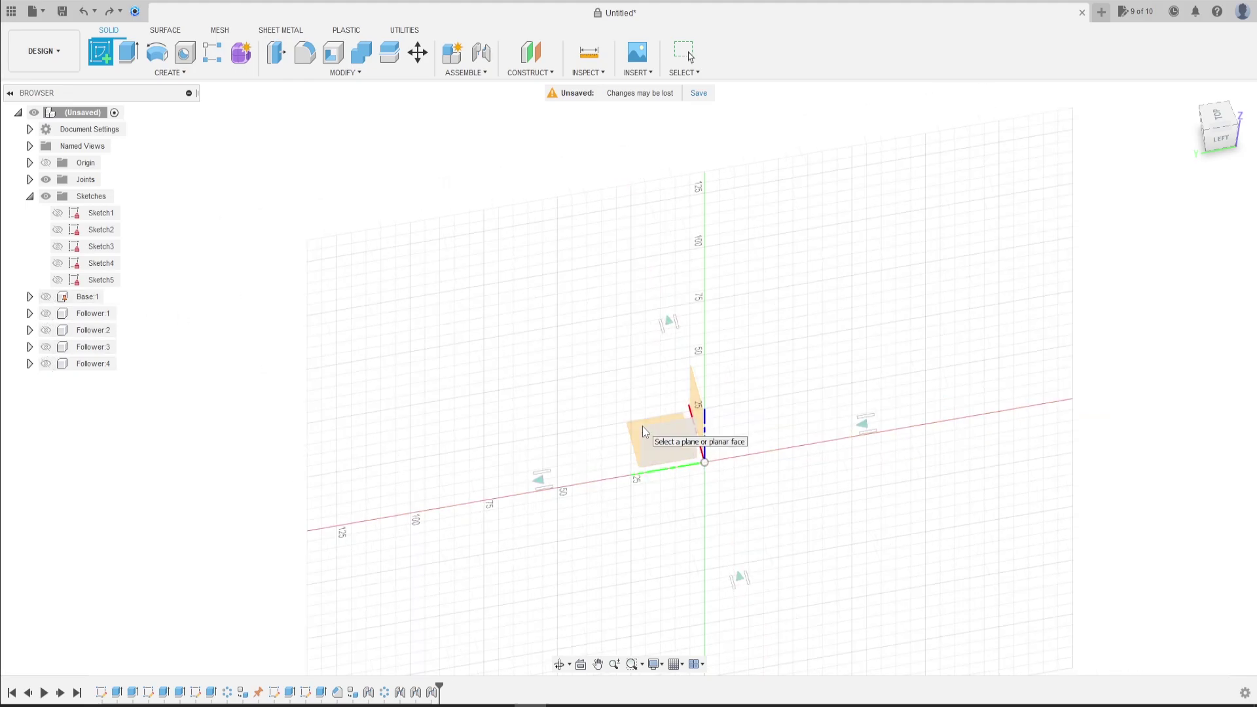
Step: Place the sketch on the horizontal origin plane, then hide and collapse the Sketches folder
{"action": "left_click", "coordinate": [655, 409]}
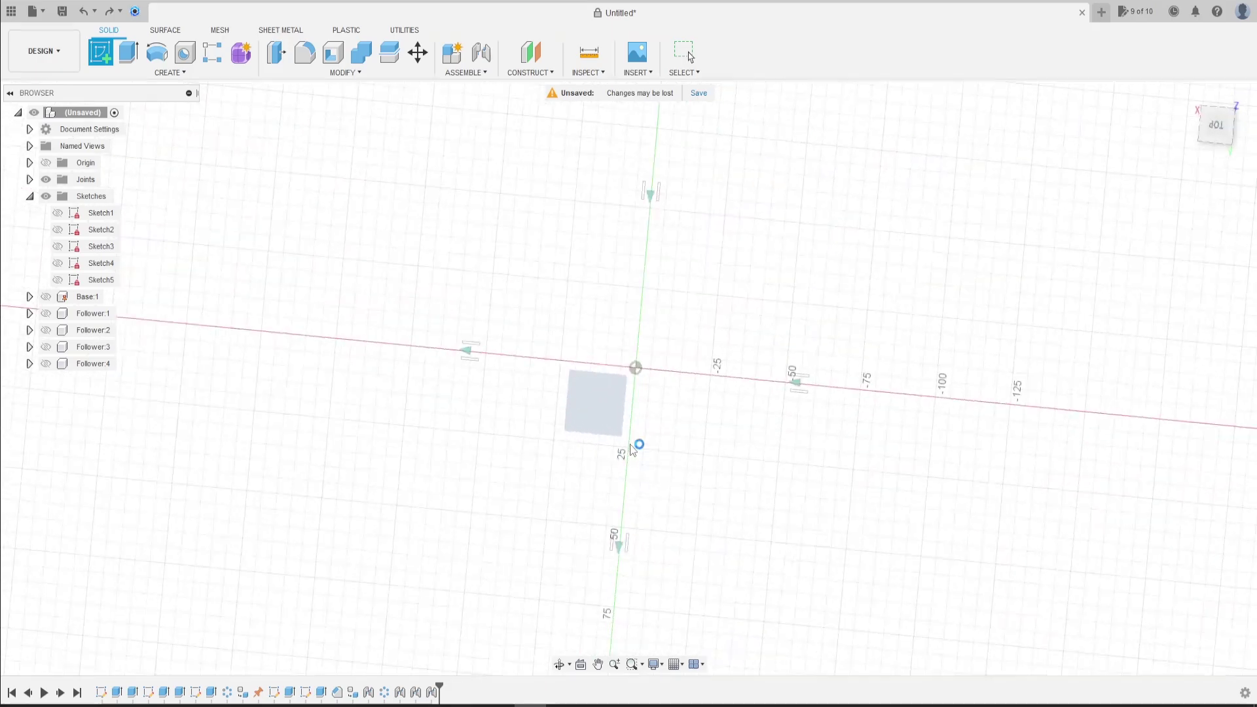
{"action": "left_click", "coordinate": [46, 196]}
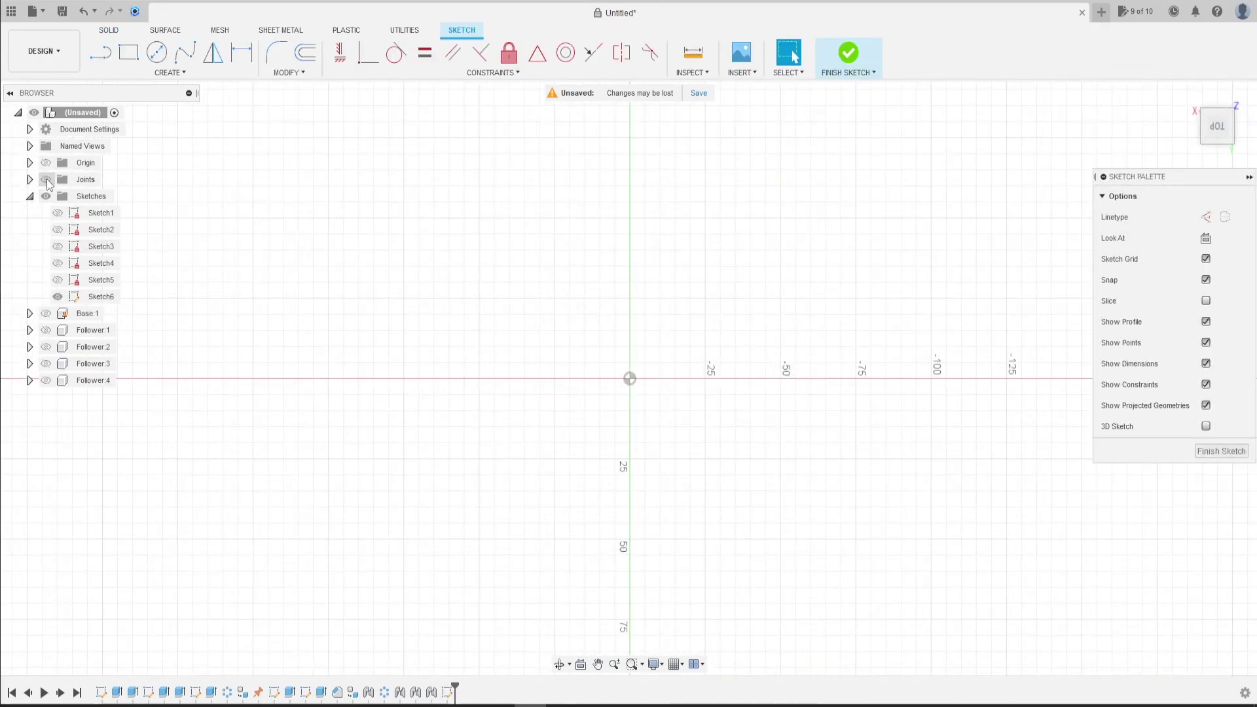
{"action": "left_click", "coordinate": [29, 196]}
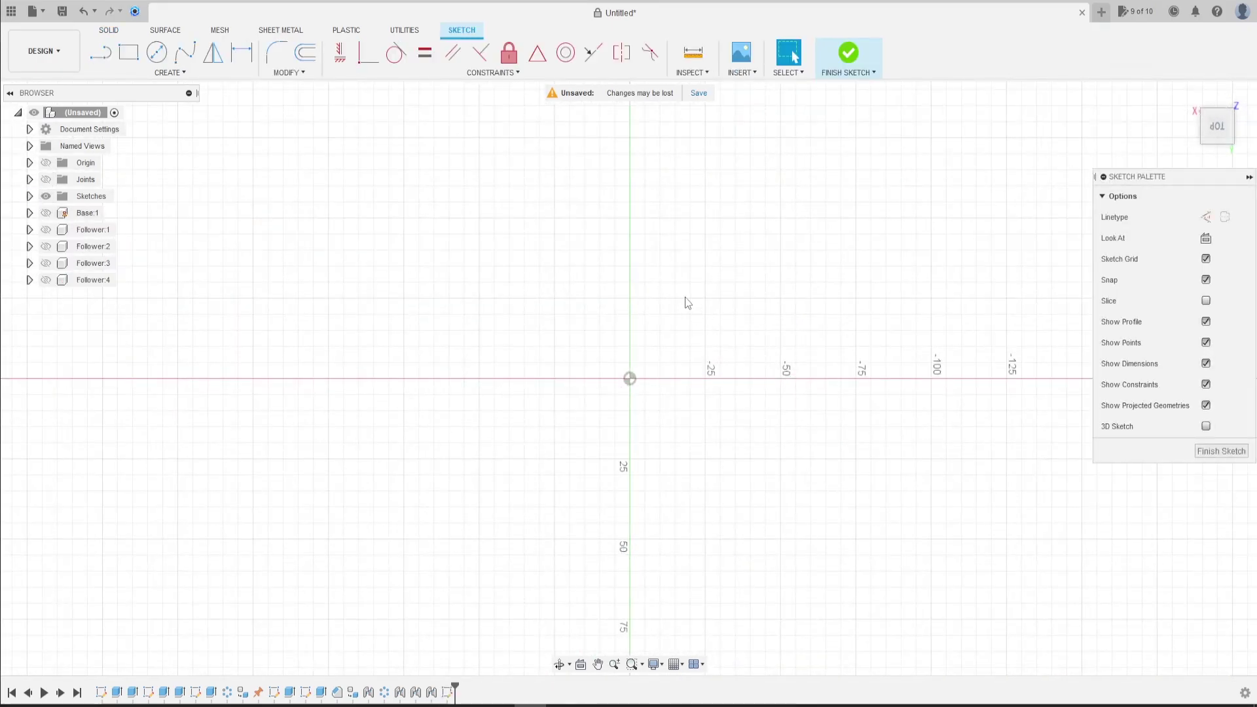
Step: Draw a 10 mm diameter circle centred on the origin
{"action": "left_click", "coordinate": [156, 52]}
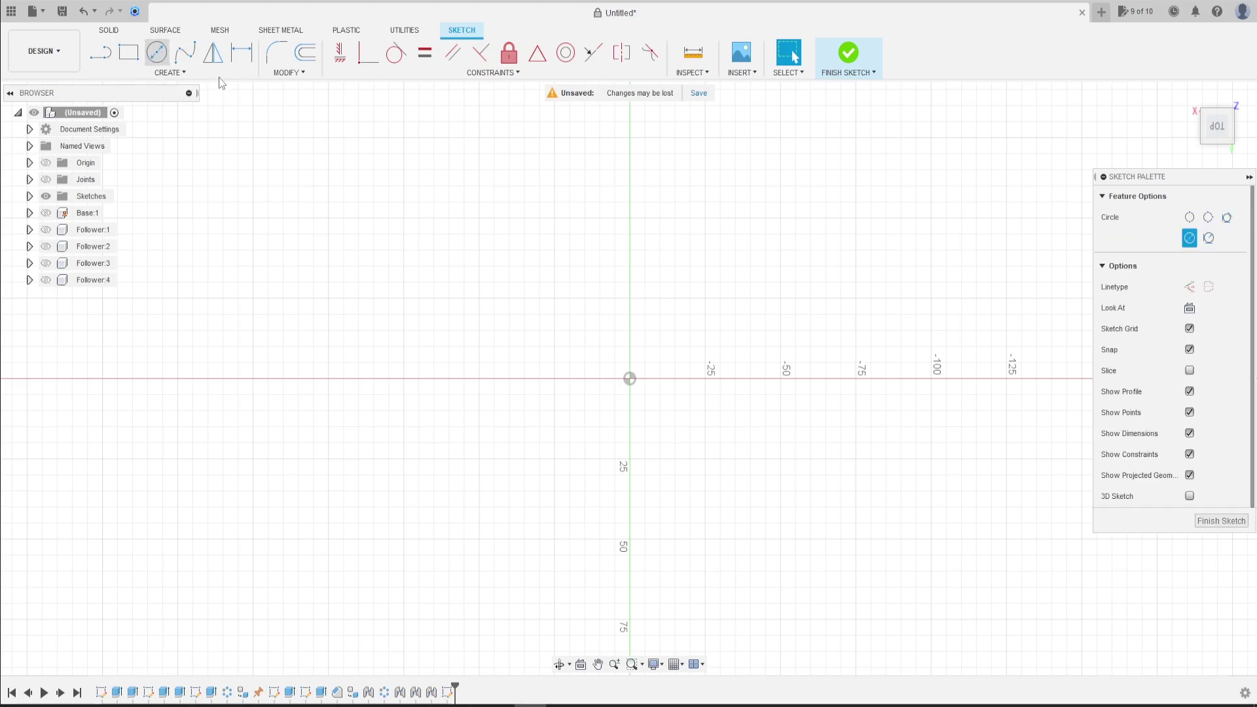
{"action": "left_click", "coordinate": [630, 379]}
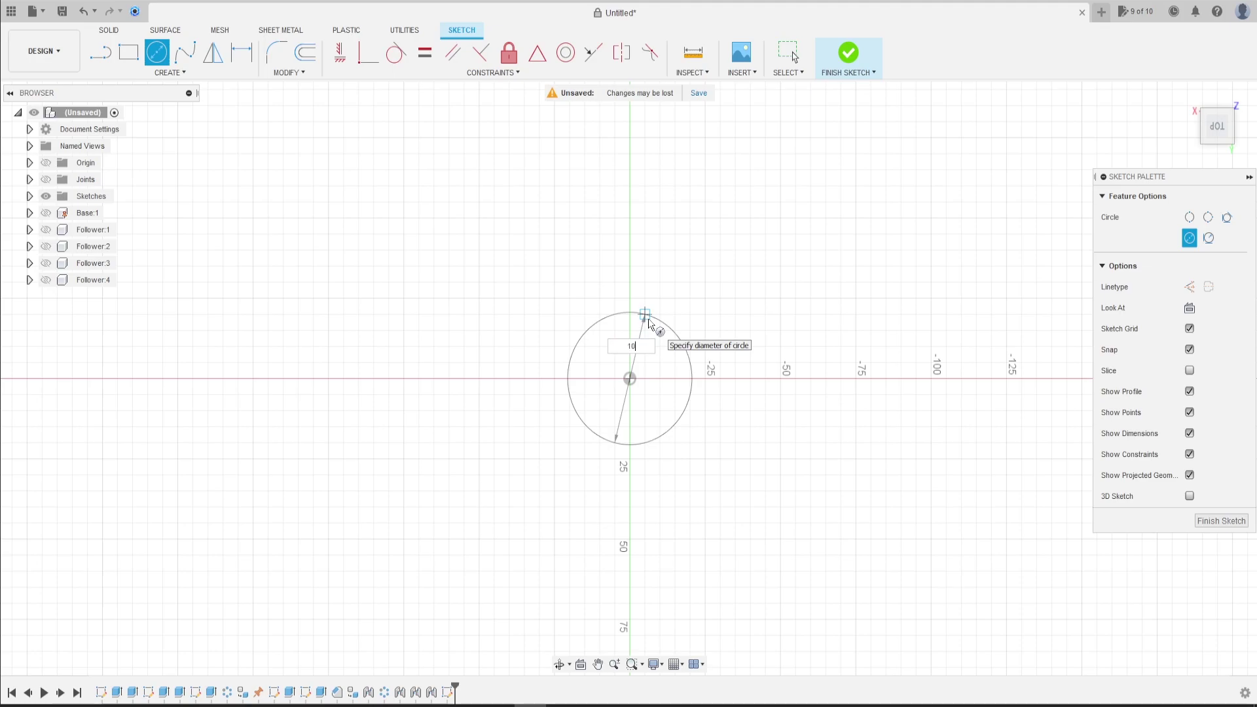
{"action": "key", "text": "Tab"}
{"action": "key", "text": "Return"}
{"action": "key", "text": "Escape"}
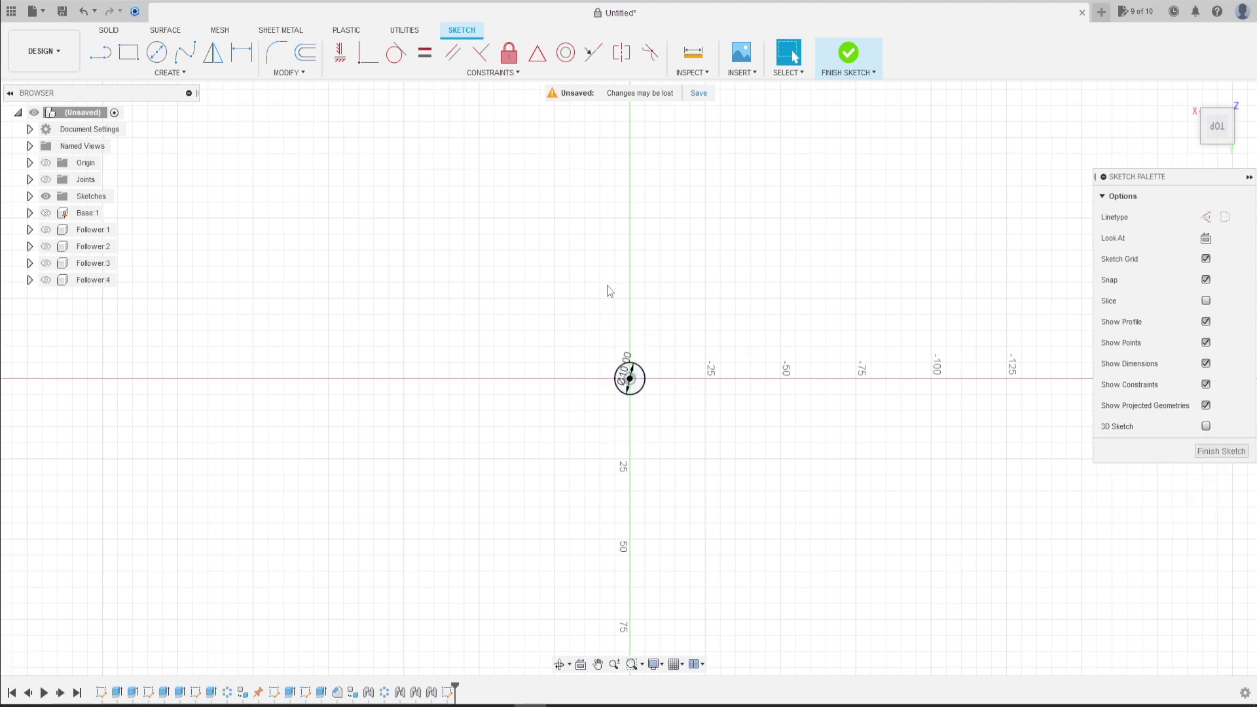
Step: Add a concentric 150 mm circle at the origin, move the Ø10 label aside, and view from Top
{"action": "key", "text": "c"}
{"action": "left_click", "coordinate": [629, 379]}
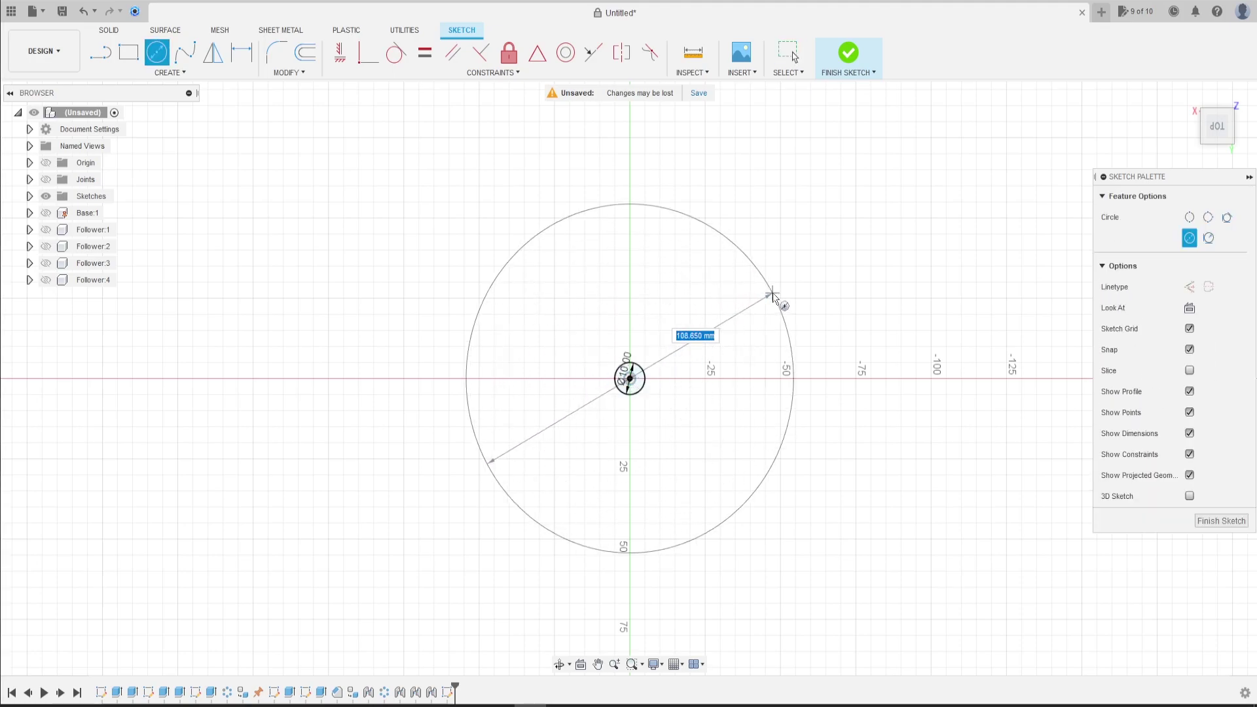
{"action": "key", "text": "Tab"}
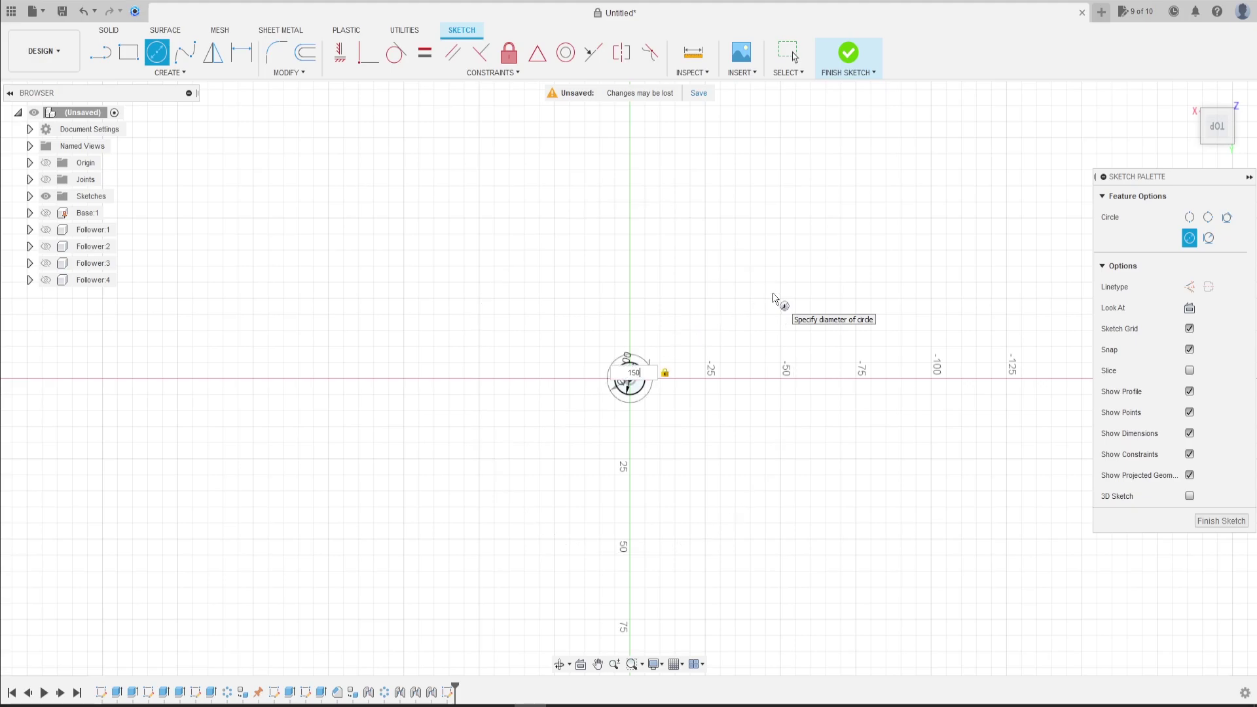
{"action": "key", "text": "Return"}
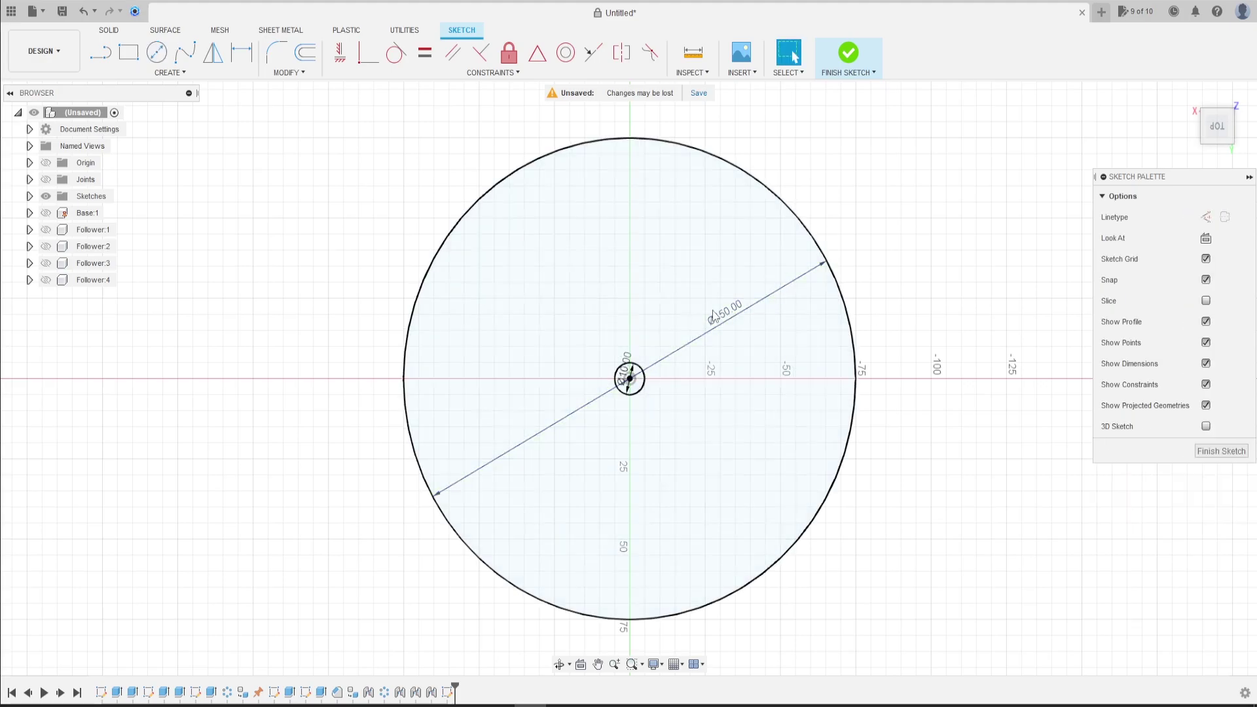
{"action": "key", "text": "Escape"}
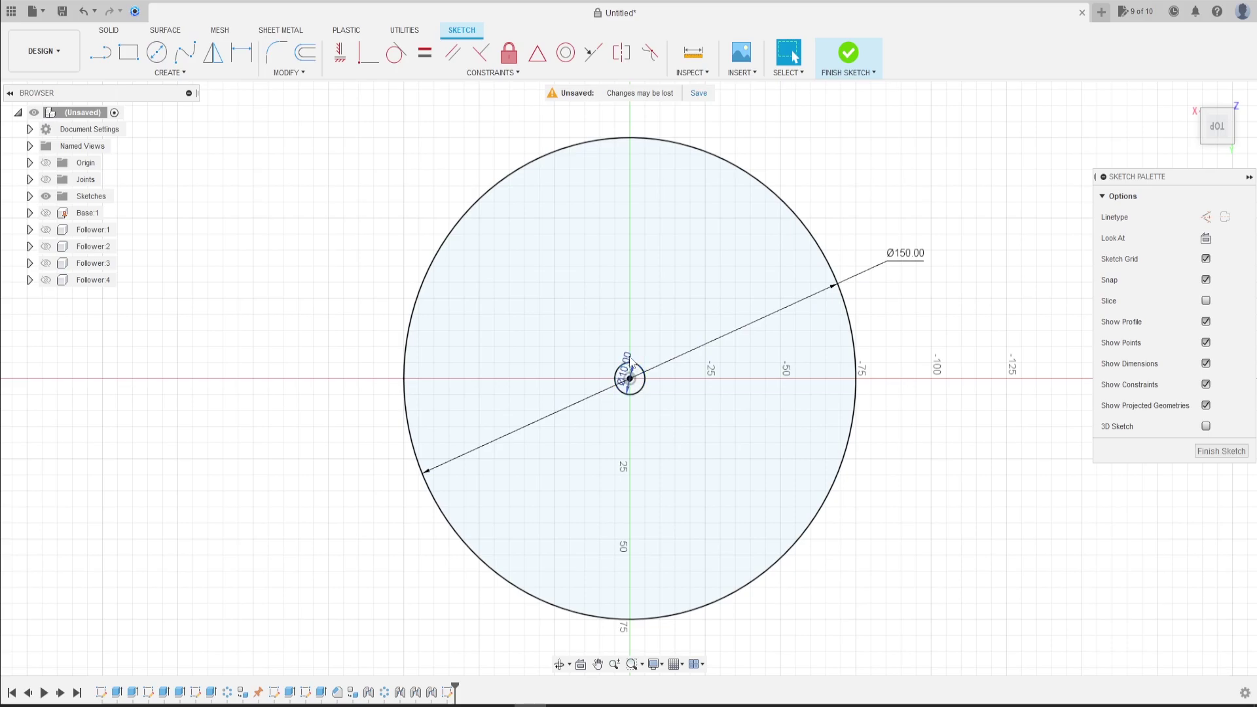
{"action": "mouse_move", "coordinate": [632, 367]}
{"action": "left_mouse_down"}
{"action": "mouse_move", "coordinate": [504, 304]}
{"action": "mouse_move", "coordinate": [317, 252]}
{"action": "left_mouse_up"}
{"action": "middle_click_drag", "start_coordinate": [452, 272], "coordinate": [443, 293], "text": "shift"}
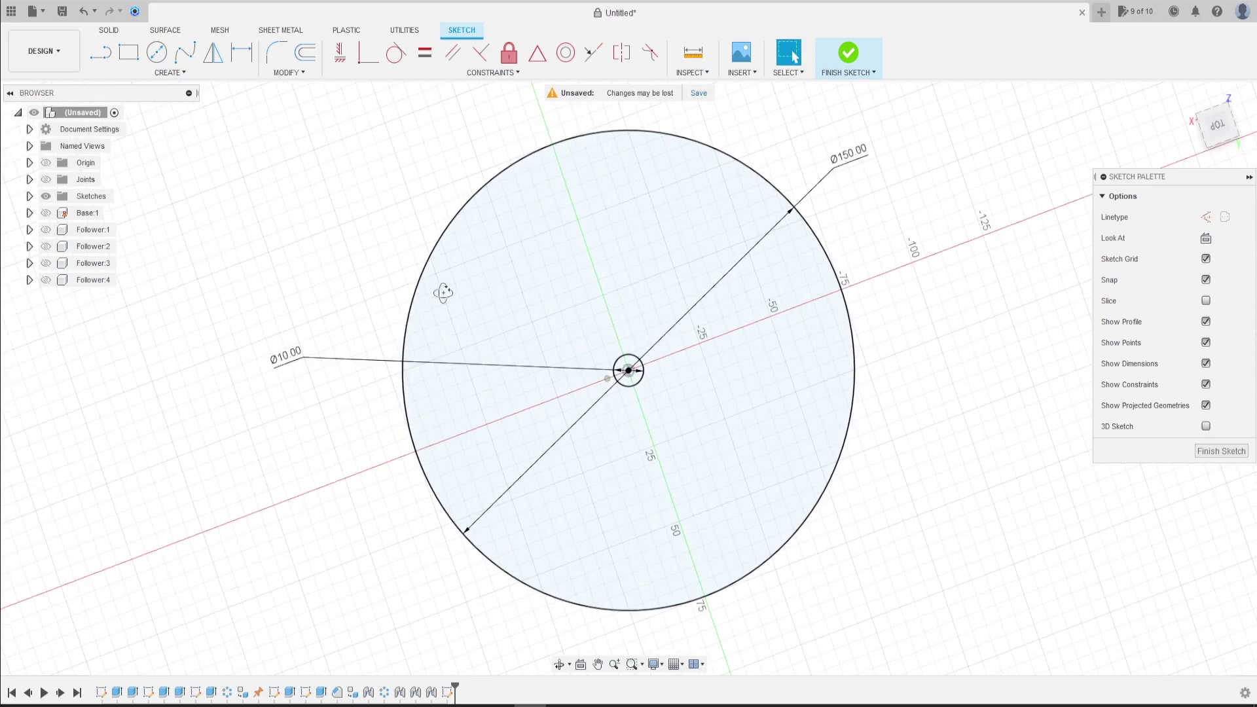
{"action": "left_click", "coordinate": [1215, 126]}
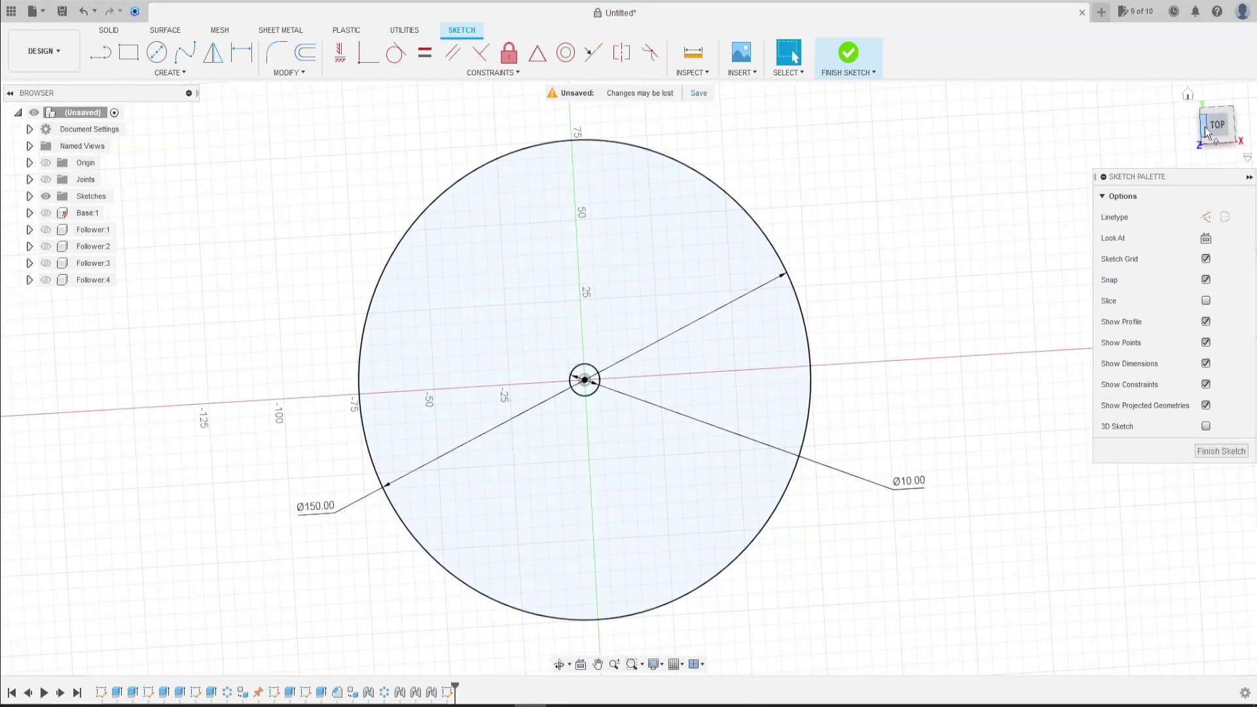
{"action": "left_click", "coordinate": [1211, 125]}
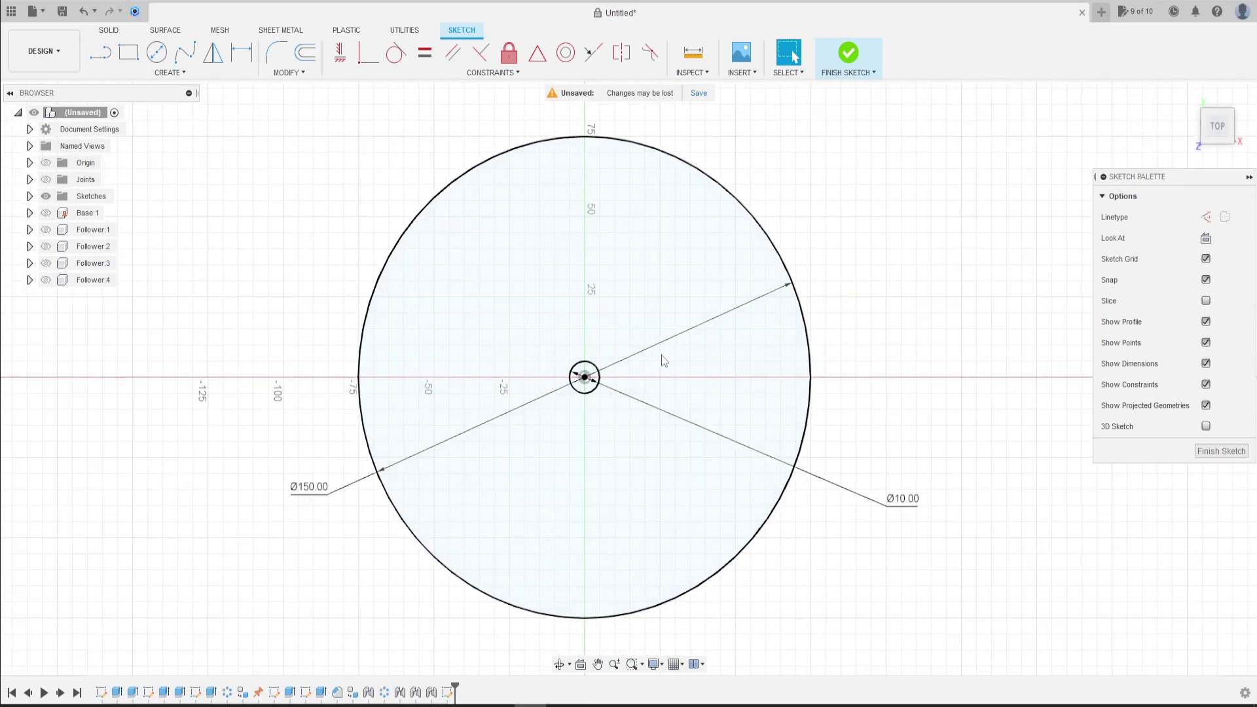
Step: Draw two Ø6 mm circles, one below and one left of the origin
{"action": "left_click", "coordinate": [156, 53]}
{"action": "left_click", "coordinate": [584, 521]}
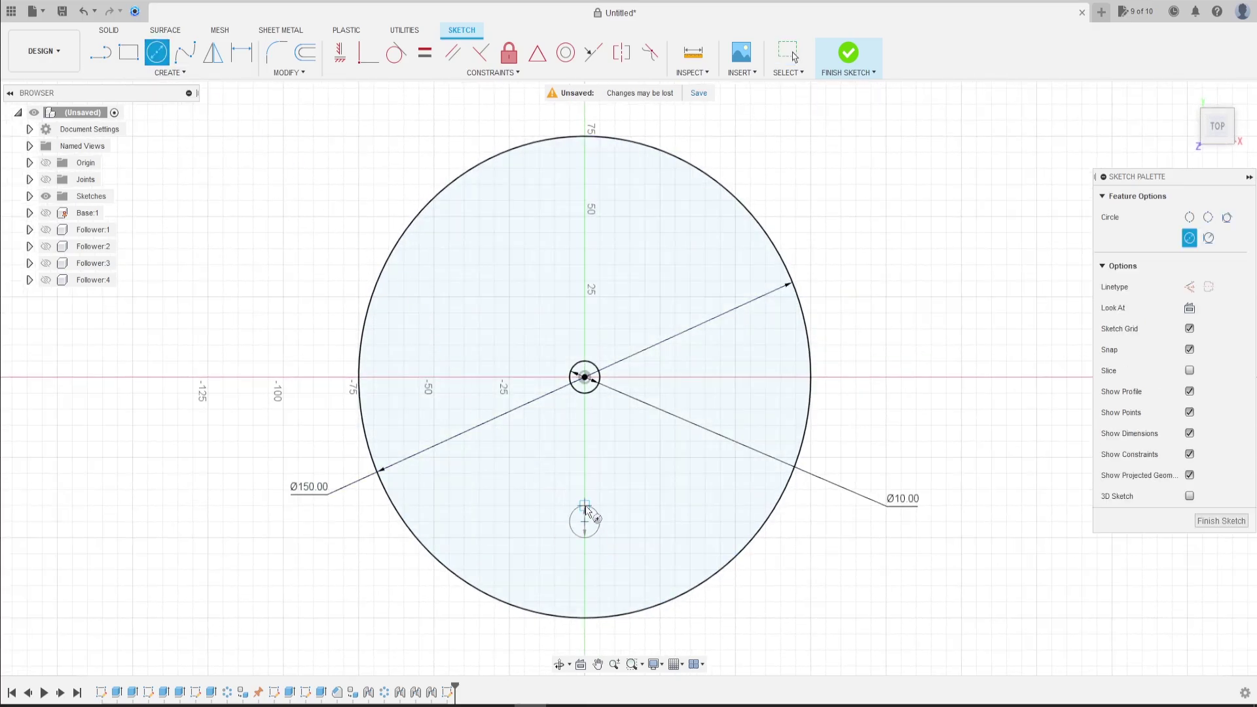
{"action": "key", "text": "Return"}
{"action": "left_click", "coordinate": [448, 378]}
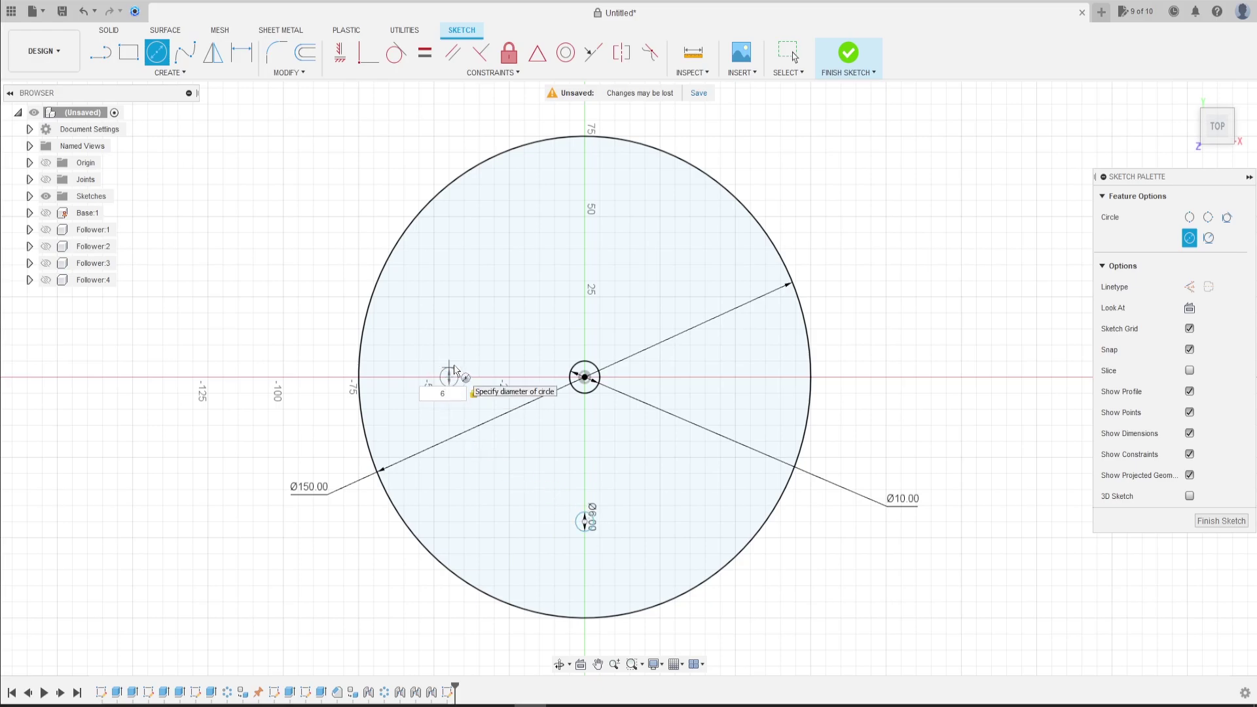
{"action": "key", "text": "Return"}
{"action": "key", "text": "Escape"}
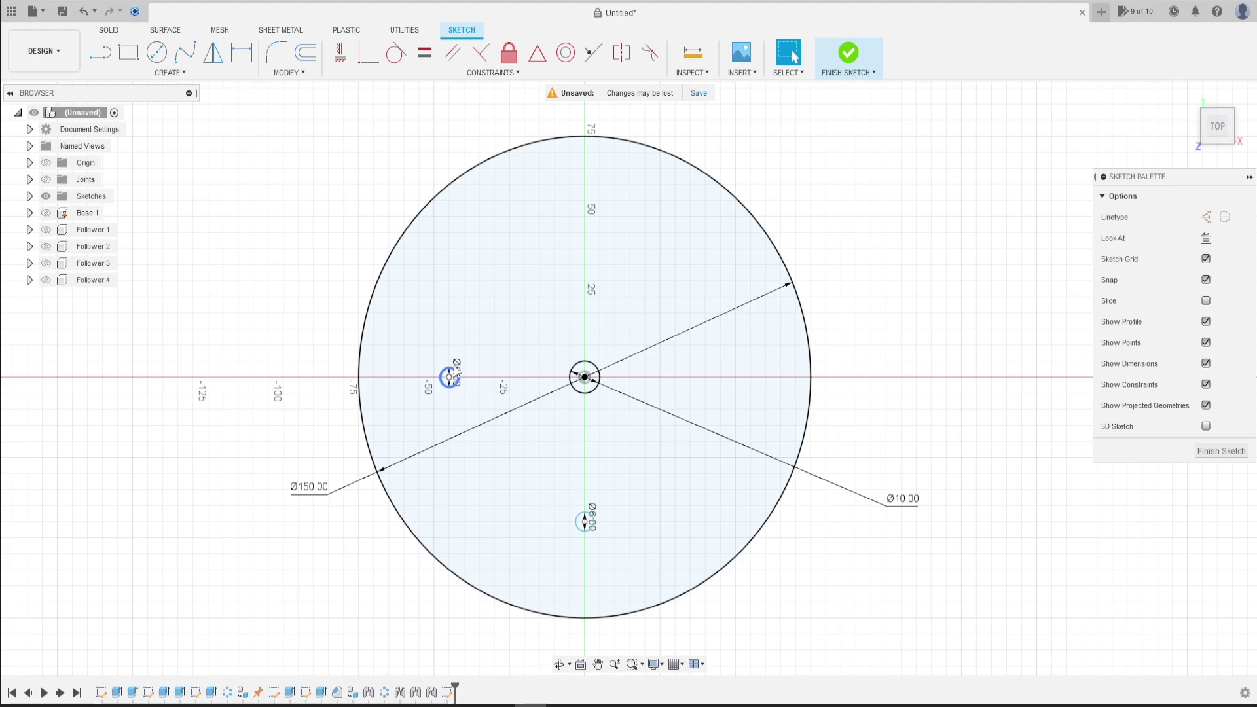
Step: Dimension the bottom circle 35 mm below centre and the left circle 65 mm left of it
{"action": "left_click", "coordinate": [241, 53]}
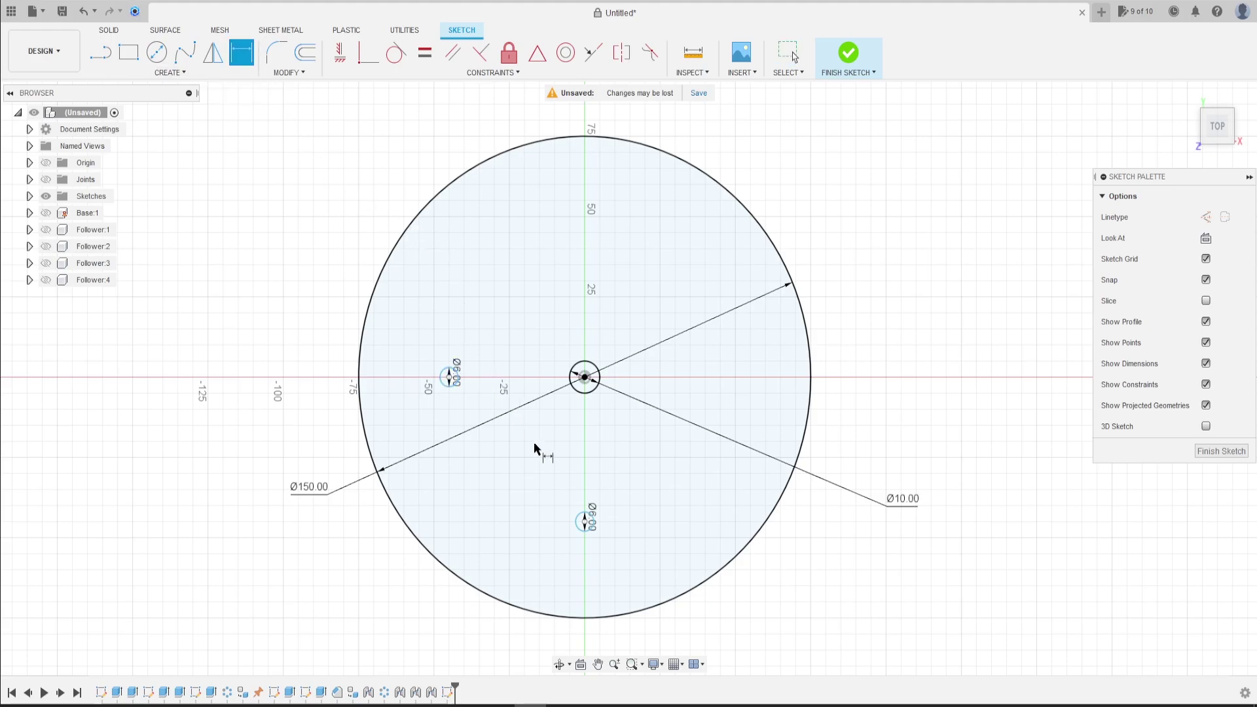
{"action": "left_click", "coordinate": [585, 522]}
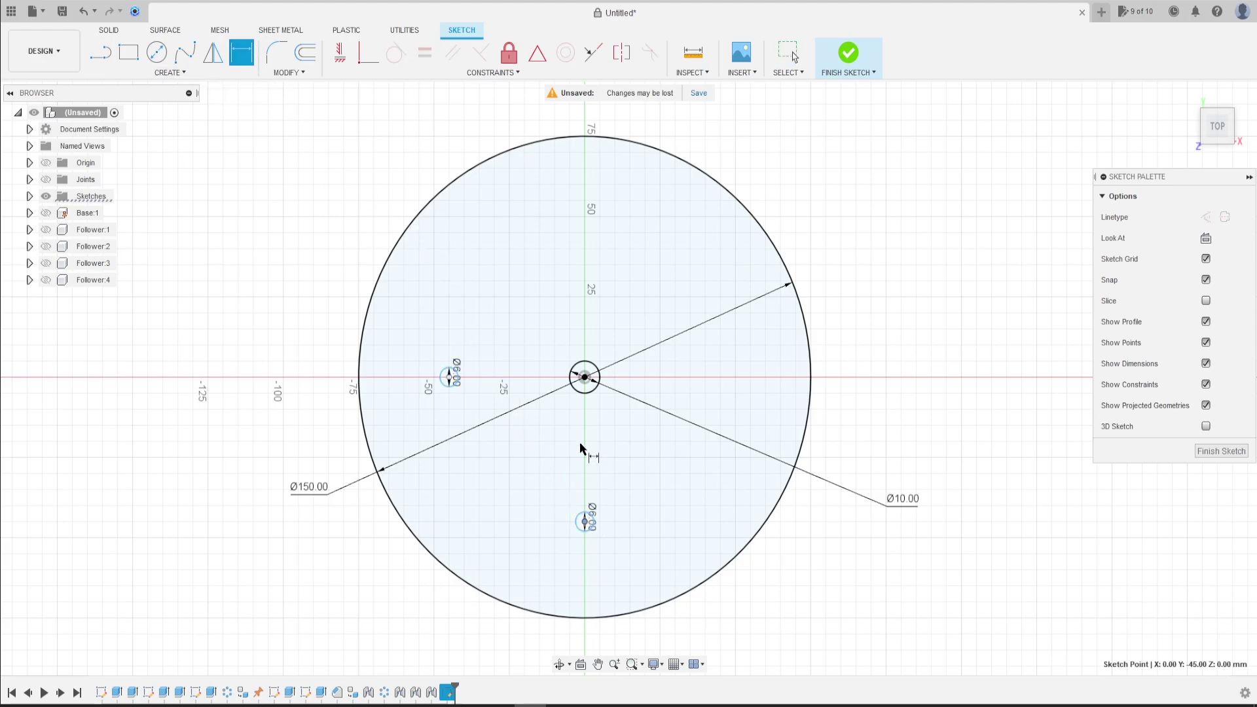
{"action": "left_click", "coordinate": [584, 392]}
{"action": "left_click", "coordinate": [662, 455]}
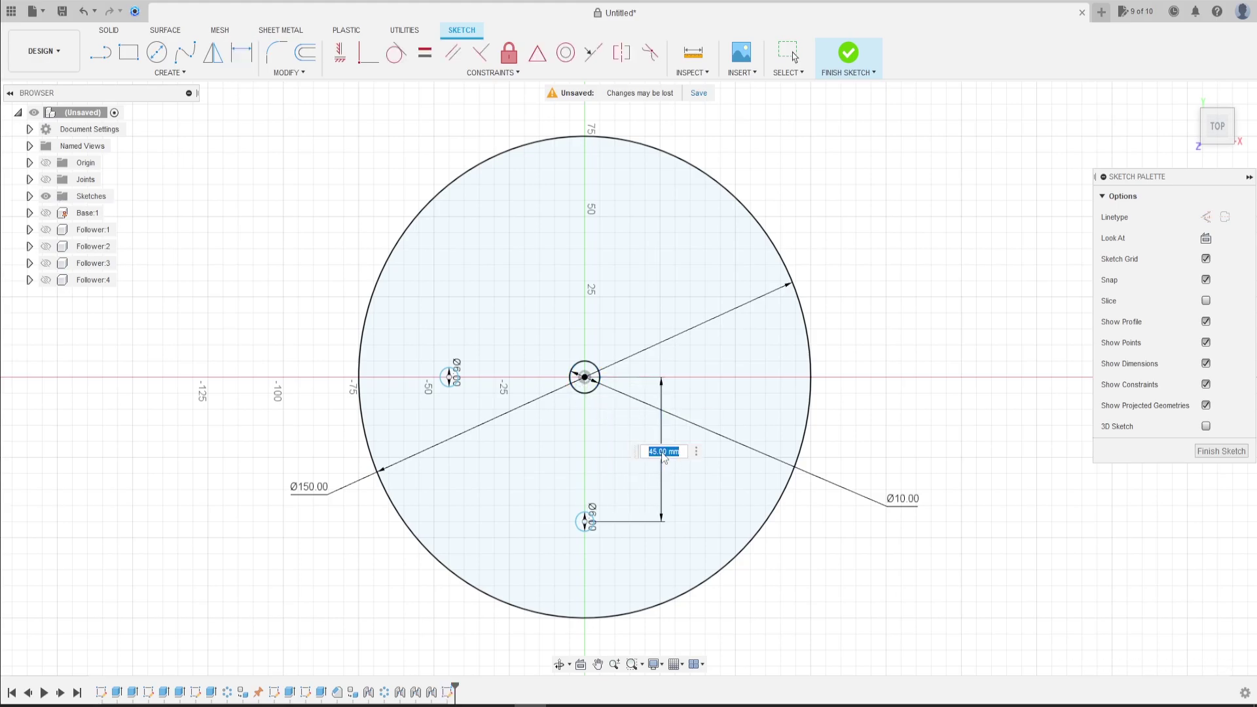
{"action": "key", "text": "Return"}
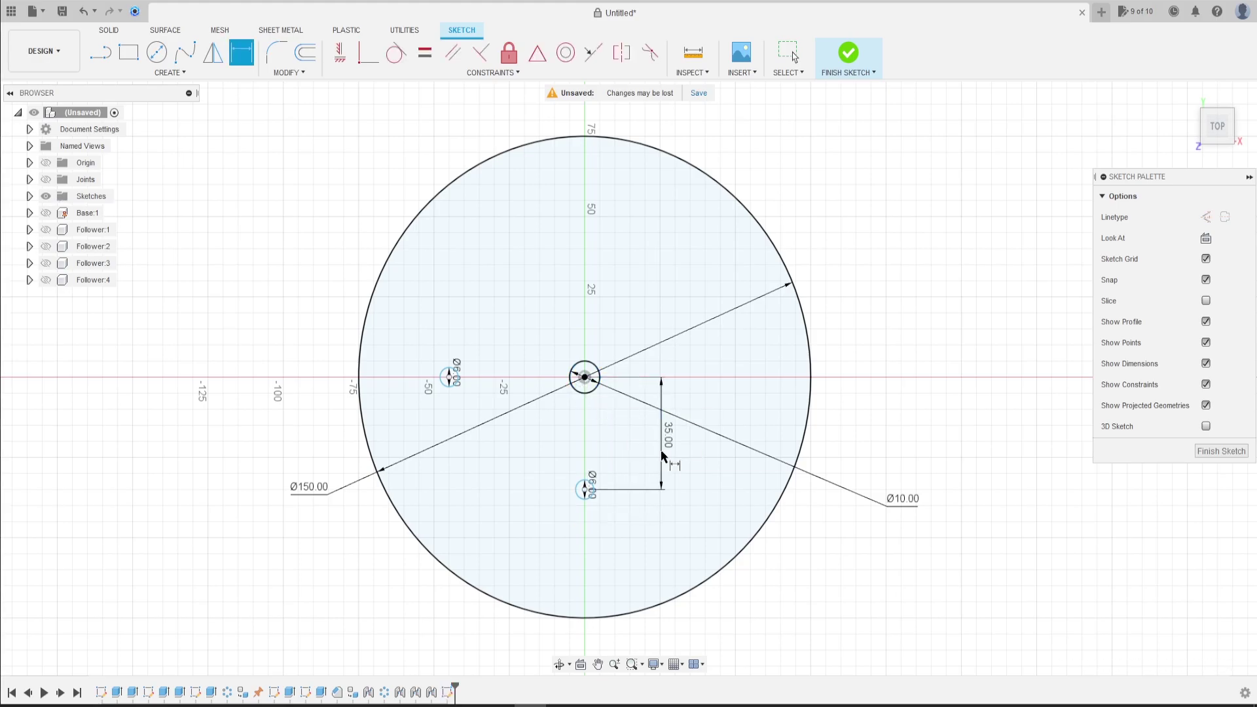
{"action": "left_click", "coordinate": [584, 377]}
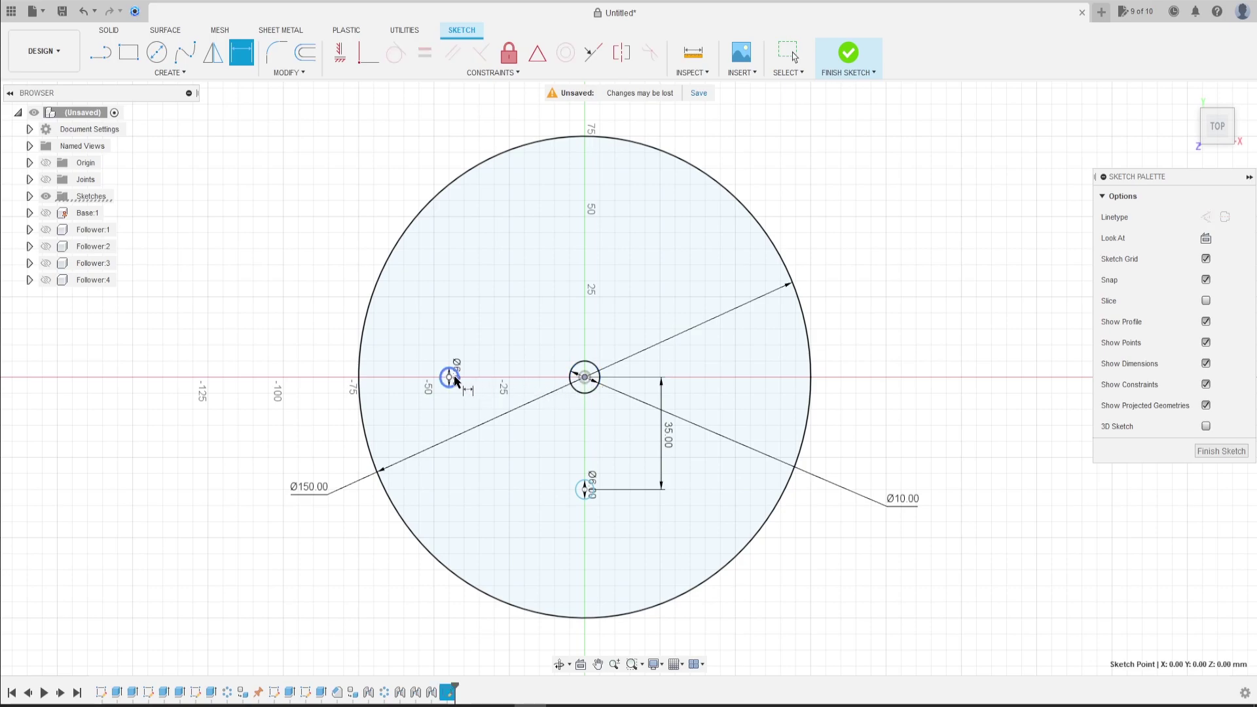
{"action": "left_click", "coordinate": [452, 378]}
{"action": "left_click", "coordinate": [508, 295]}
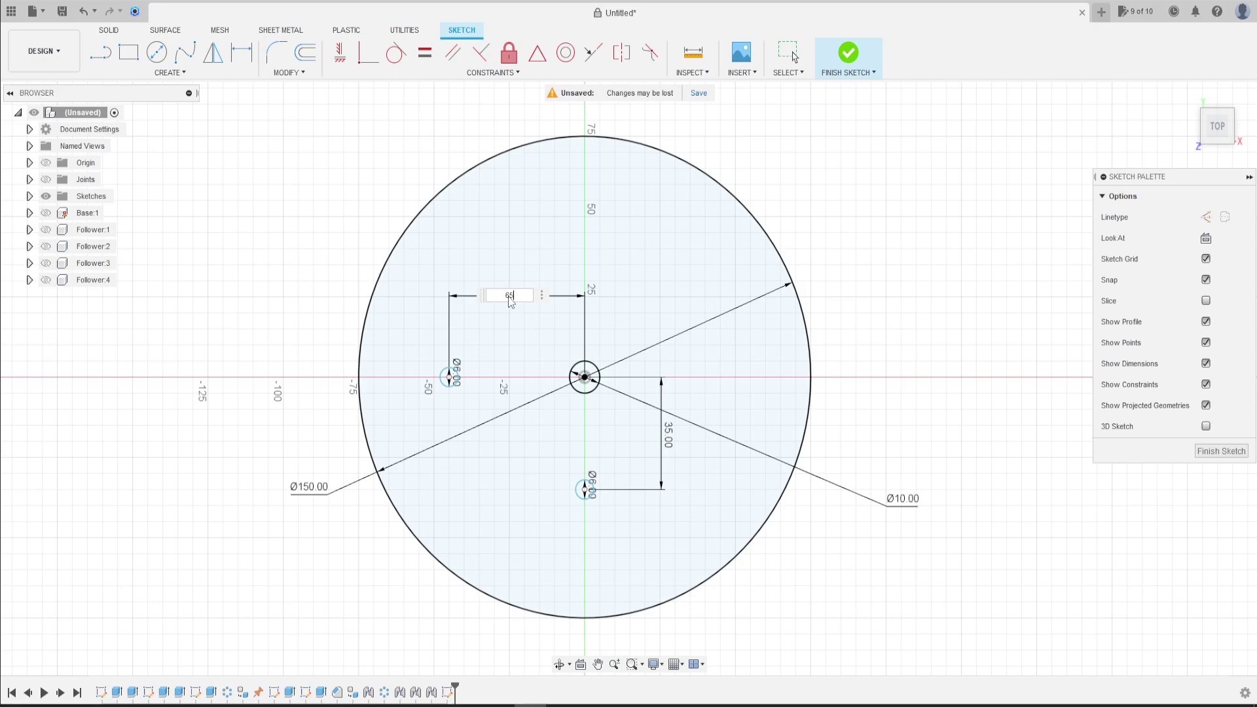
{"action": "key", "text": "Return"}
{"action": "scroll", "coordinate": [513, 342], "scroll_direction": "up", "scroll_amount": 1}
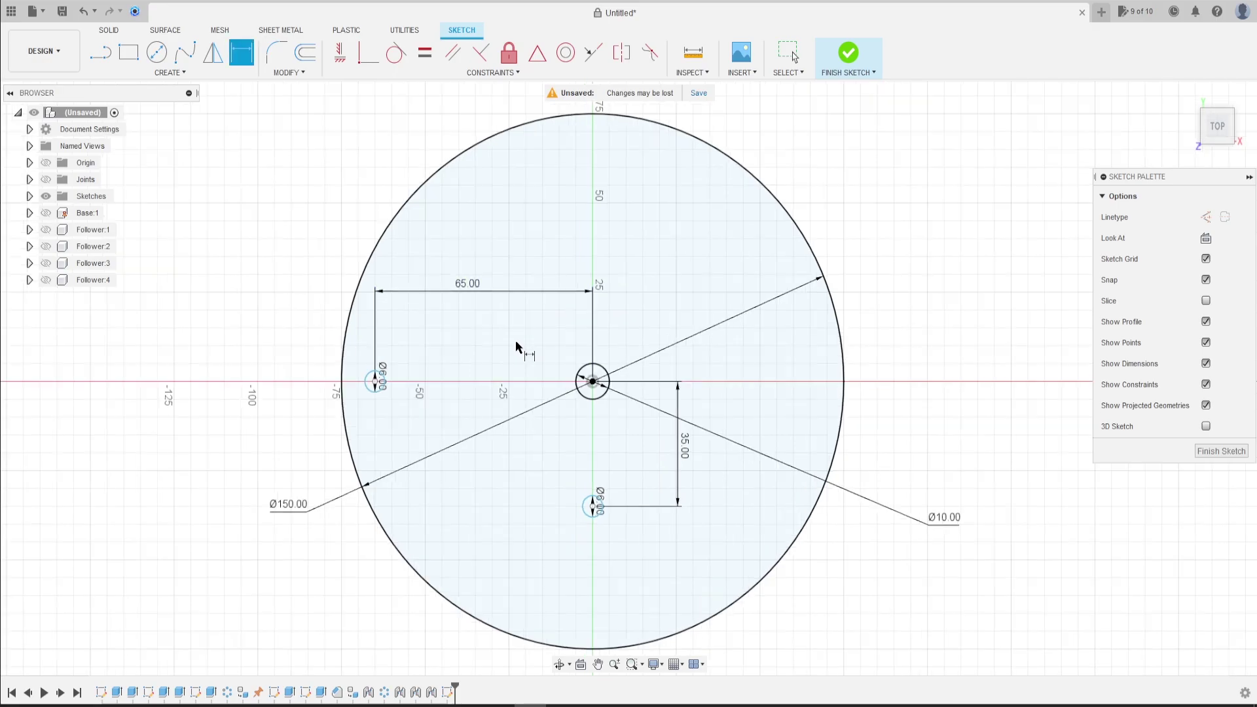
Step: Constrain the left Ø6 circle's centre level with the origin and the bottom one vertically below it
{"action": "left_click", "coordinate": [342, 59]}
{"action": "left_click", "coordinate": [374, 381]}
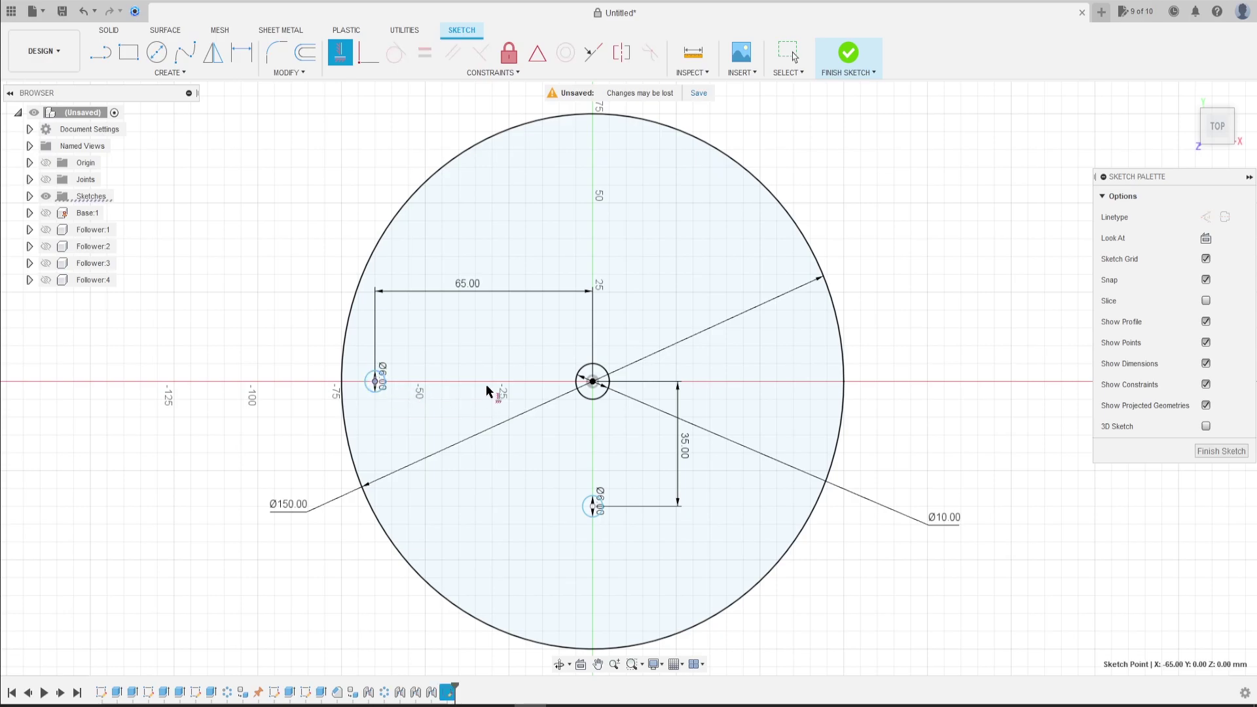
{"action": "left_click", "coordinate": [593, 382]}
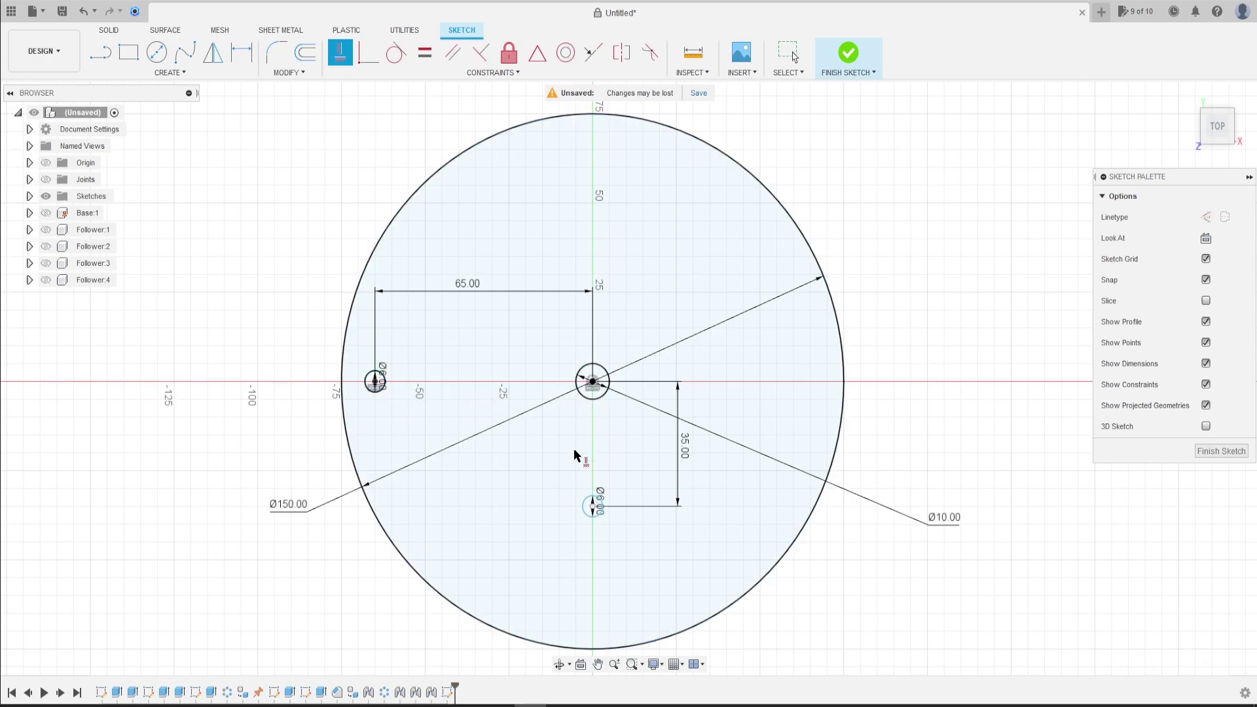
{"action": "left_click", "coordinate": [592, 508]}
{"action": "left_click", "coordinate": [592, 382]}
Step: Draw a 3-point arc between the left and bottom circle centres and make it construction geometry
{"action": "left_click", "coordinate": [170, 72]}
{"action": "mouse_move", "coordinate": [151, 141]}
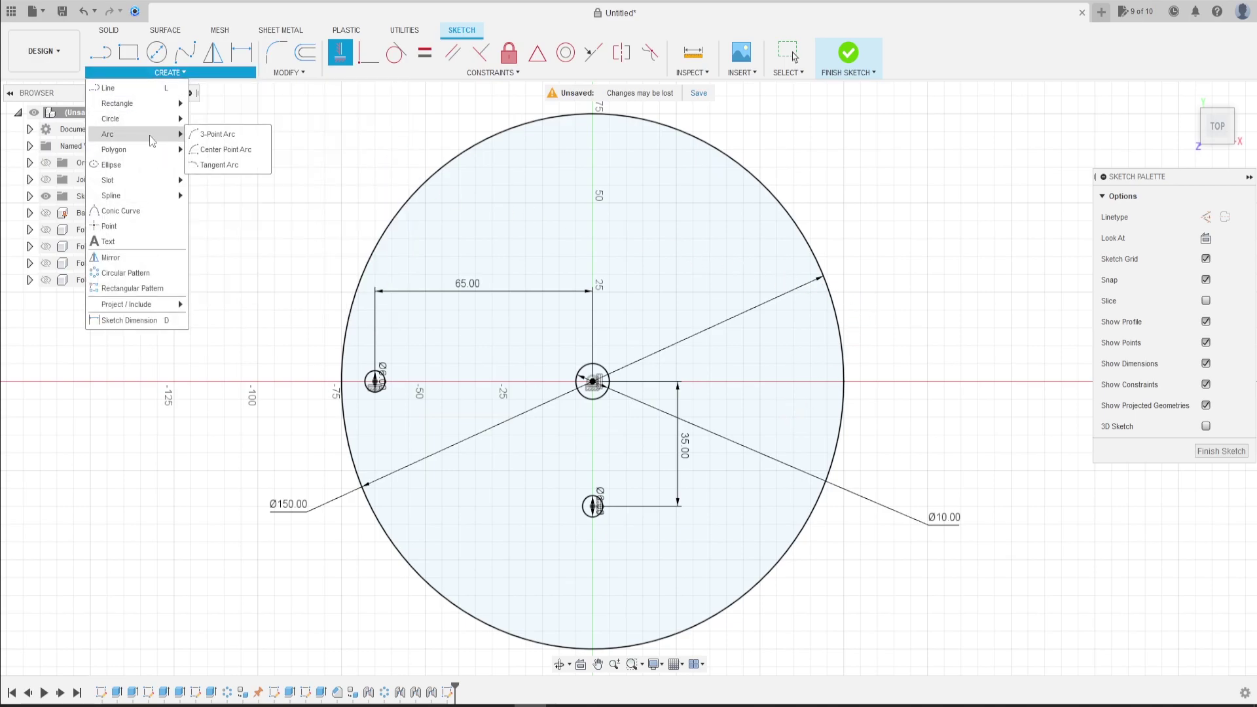
{"action": "left_click", "coordinate": [217, 134]}
{"action": "scroll", "coordinate": [391, 409], "scroll_direction": "up", "scroll_amount": 2}
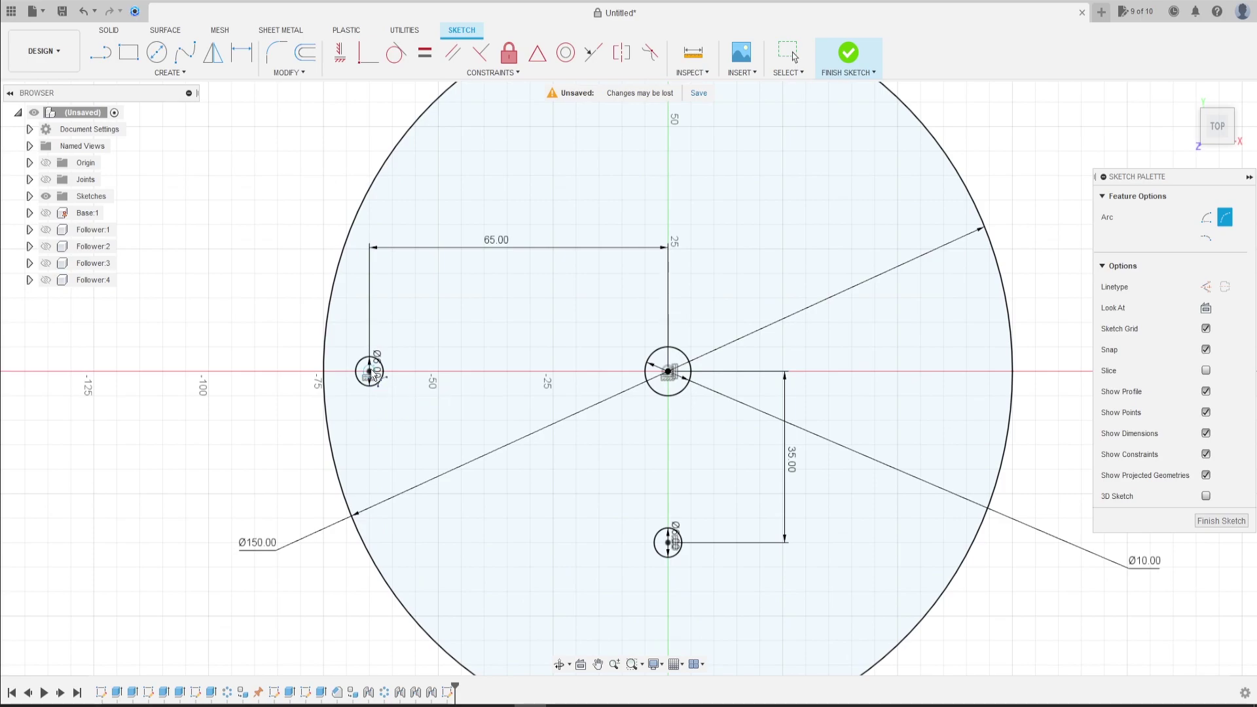
{"action": "left_click", "coordinate": [370, 371]}
{"action": "left_click", "coordinate": [668, 542]}
{"action": "left_click", "coordinate": [599, 521]}
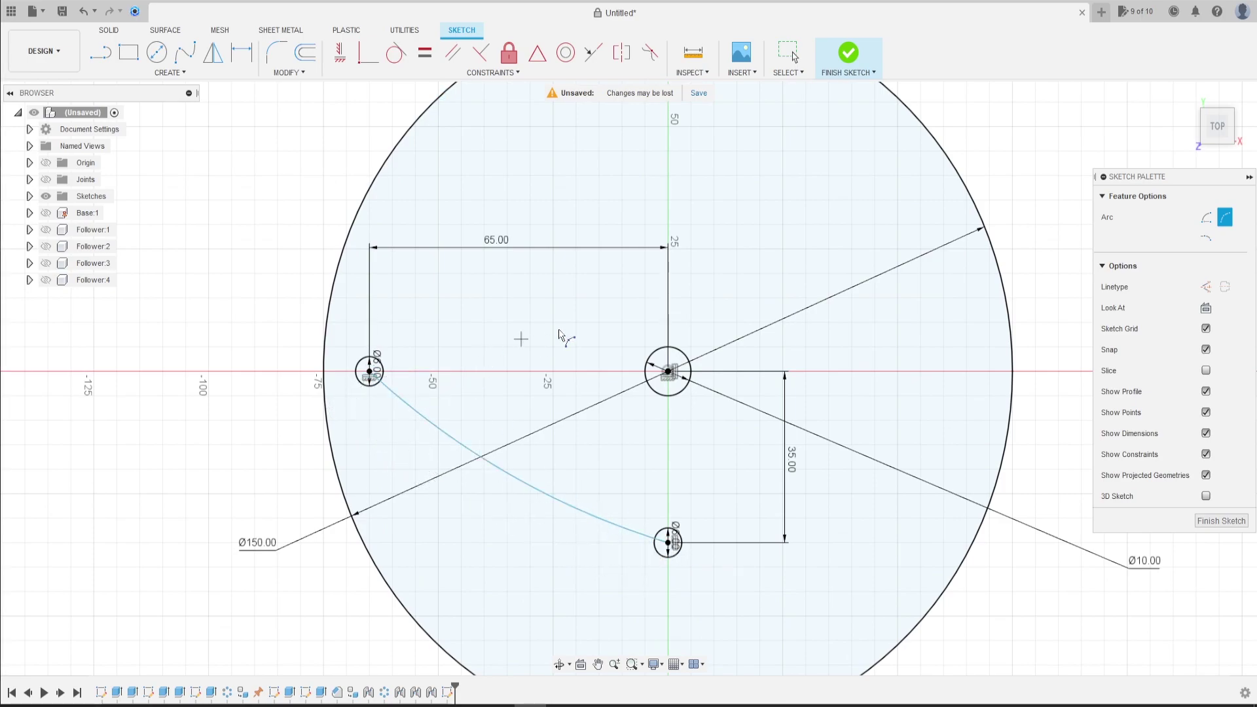
{"action": "key", "text": "Escape"}
{"action": "left_click", "coordinate": [466, 447]}
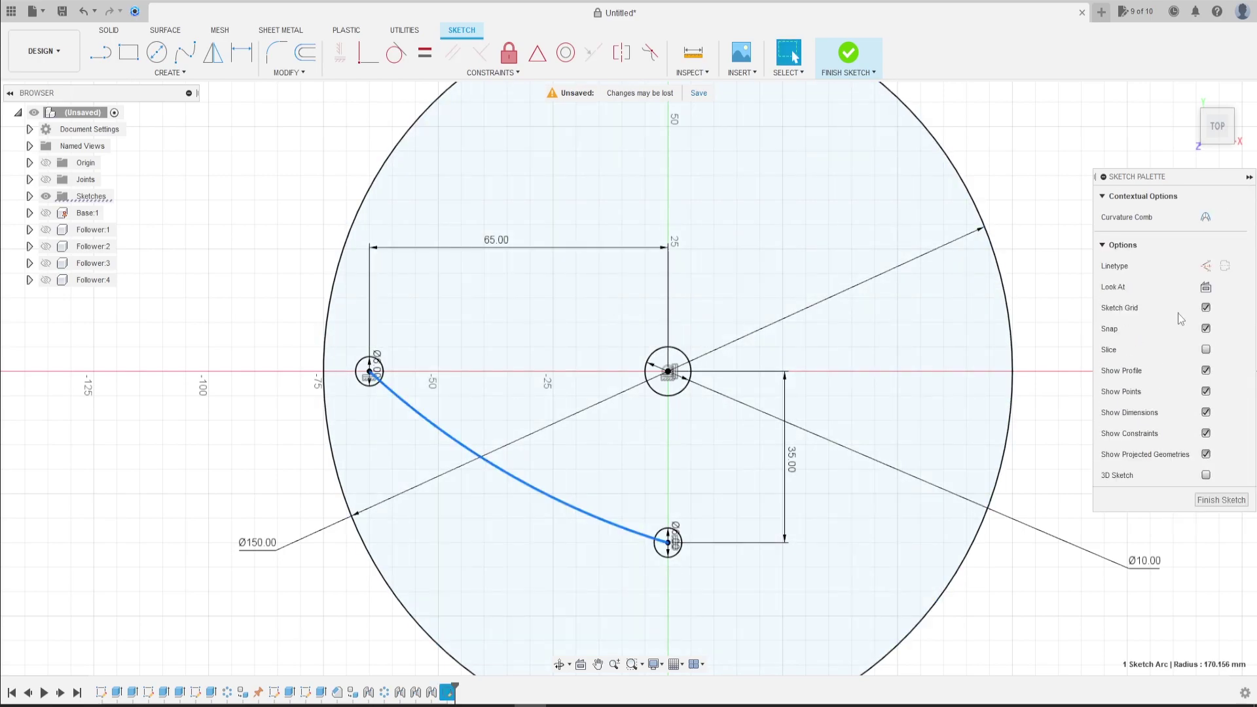
{"action": "left_click", "coordinate": [1205, 265]}
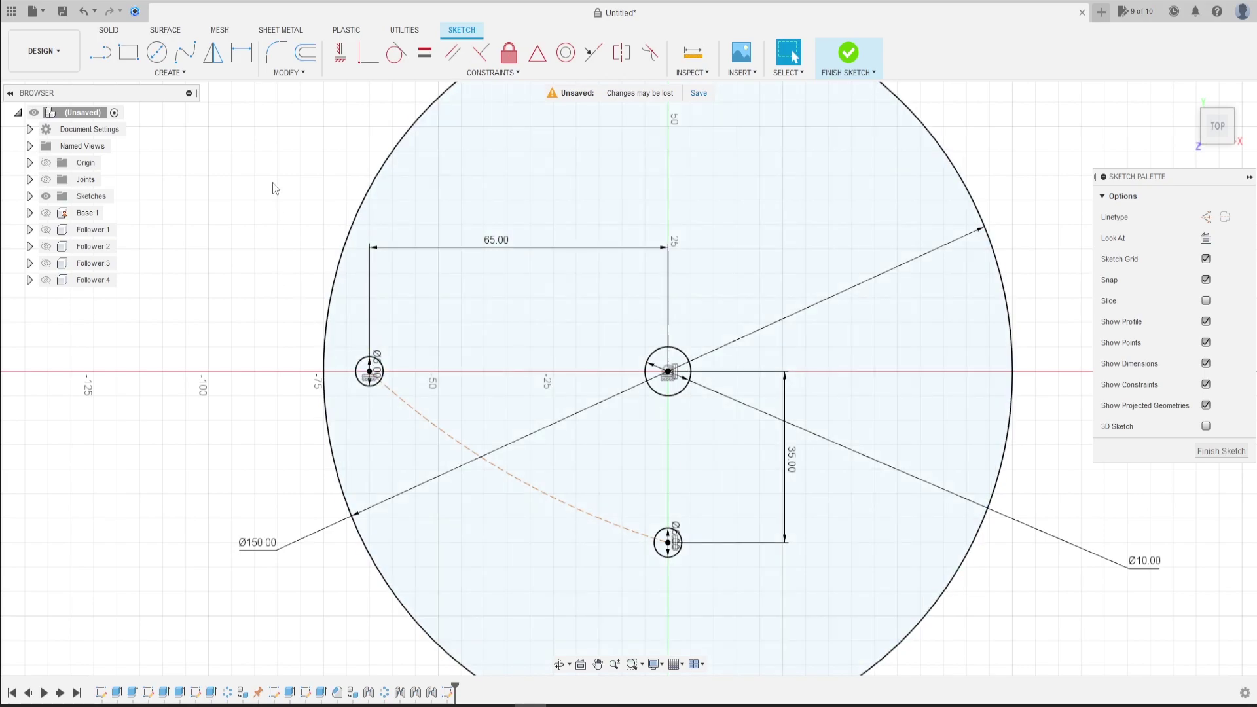
Step: Dimension the arc radius to 75 and move the Ø150.00 and 65.00 labels aside
{"action": "left_click", "coordinate": [240, 55]}
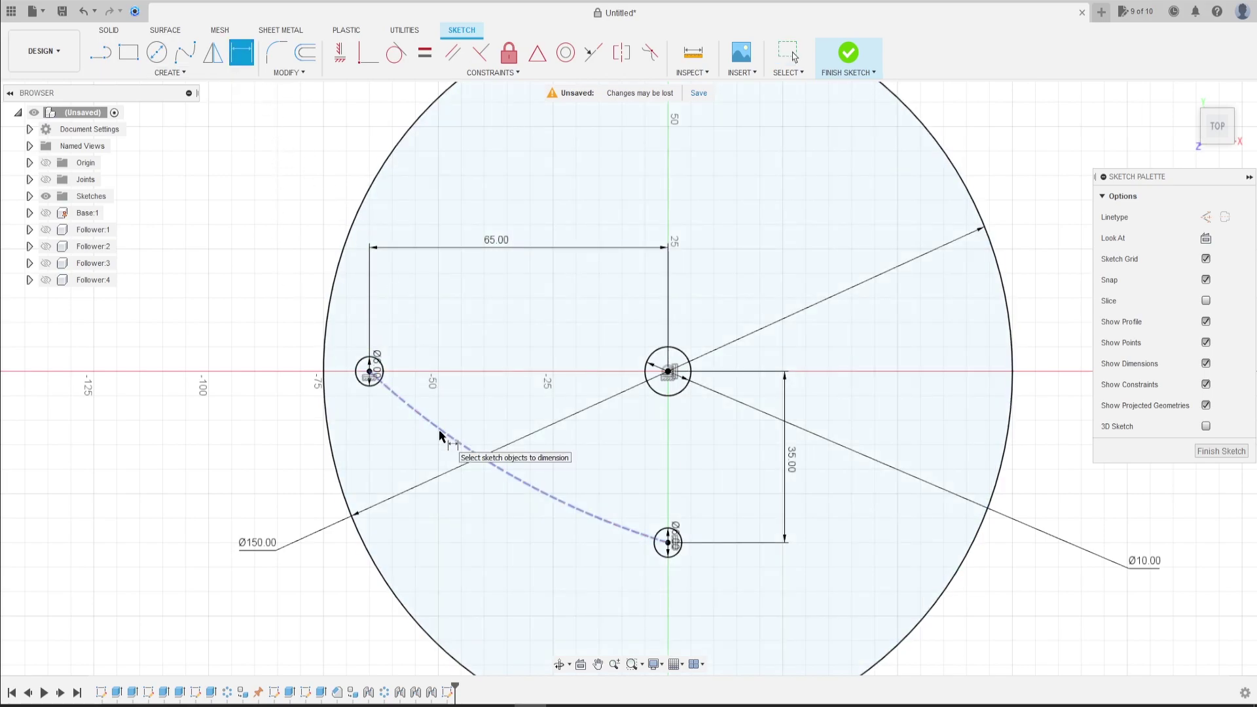
{"action": "left_click", "coordinate": [460, 440]}
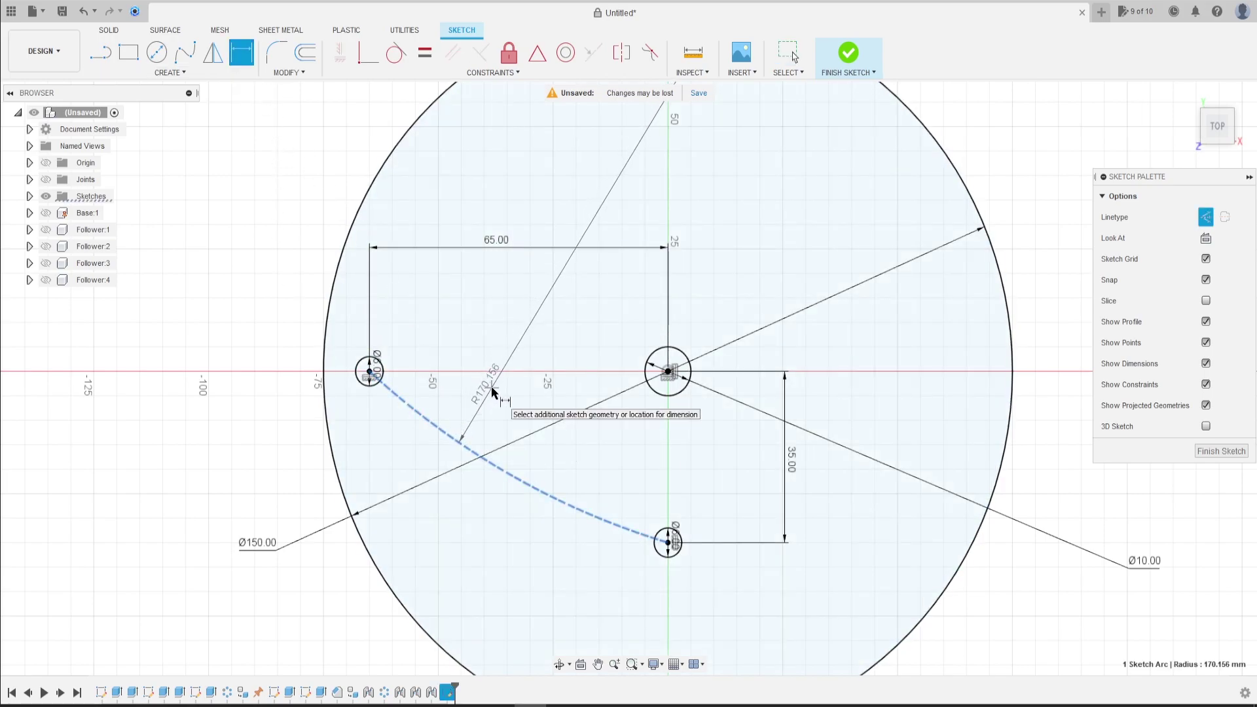
{"action": "left_click", "coordinate": [491, 386]}
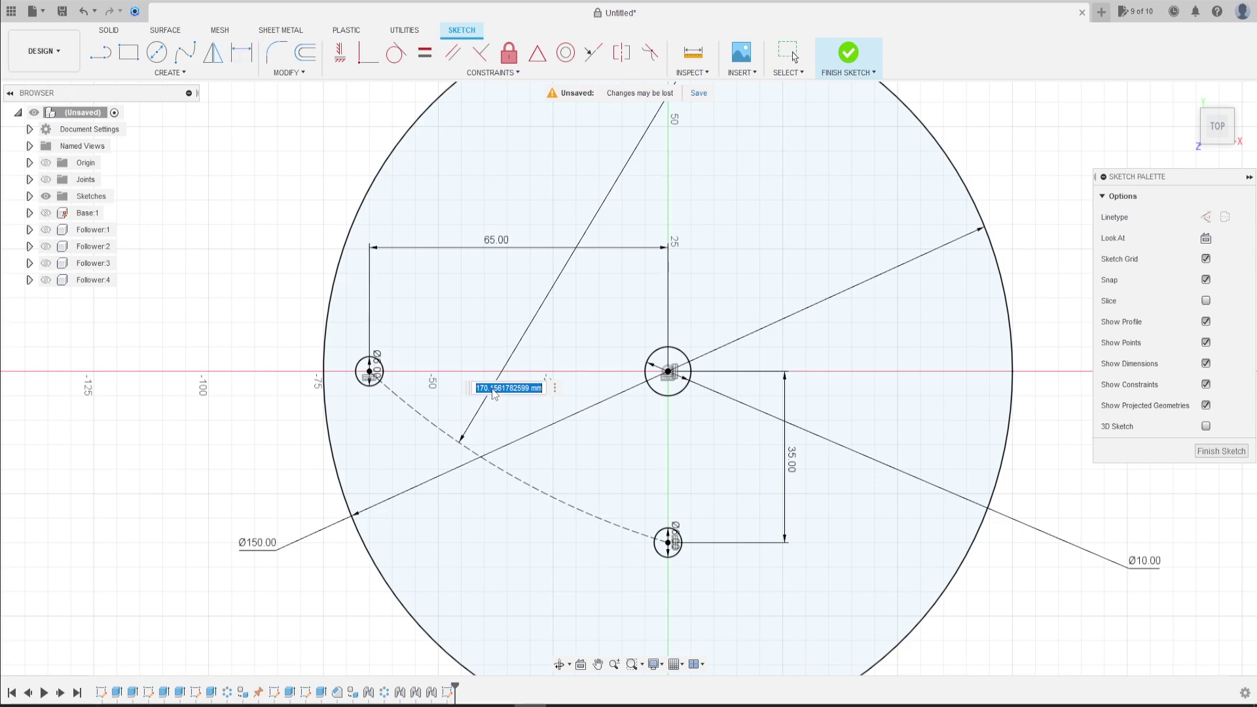
{"action": "key", "text": "Return"}
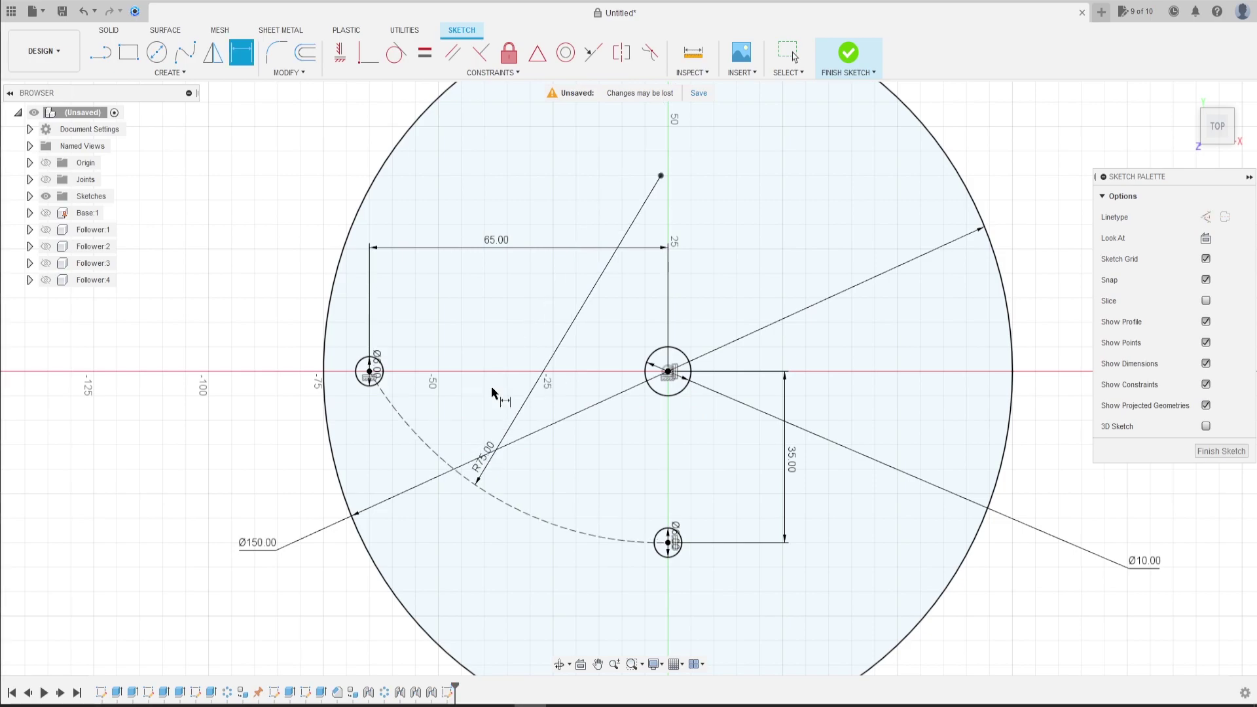
{"action": "middle_click_drag", "start_coordinate": [504, 467], "coordinate": [420, 389]}
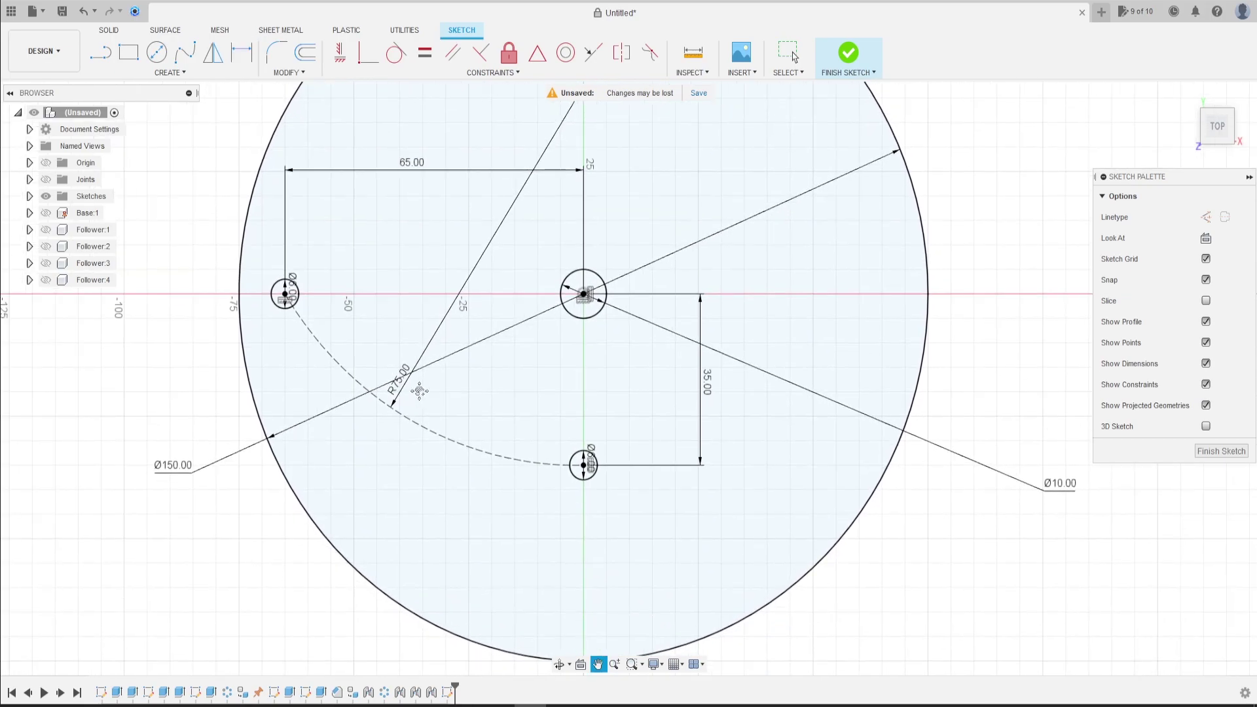
{"action": "key", "text": "Escape"}
{"action": "left_click_drag", "start_coordinate": [202, 454], "coordinate": [214, 152]}
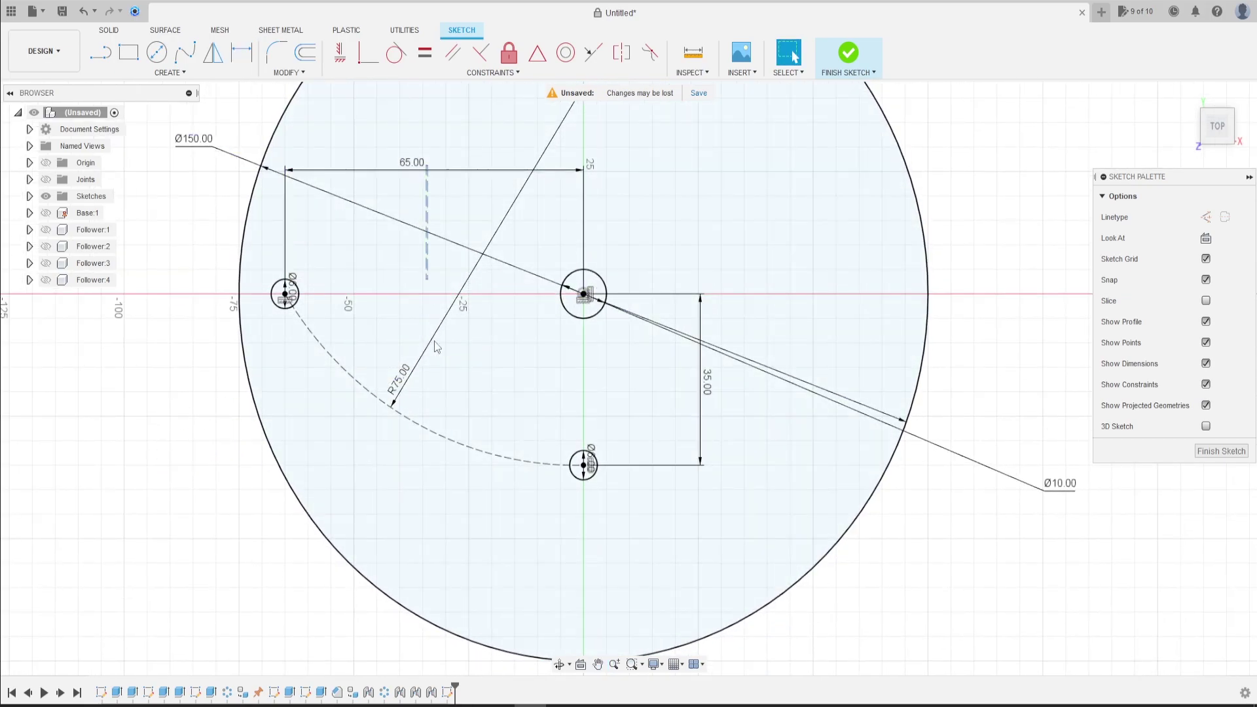
{"action": "left_click_drag", "start_coordinate": [407, 167], "coordinate": [445, 640]}
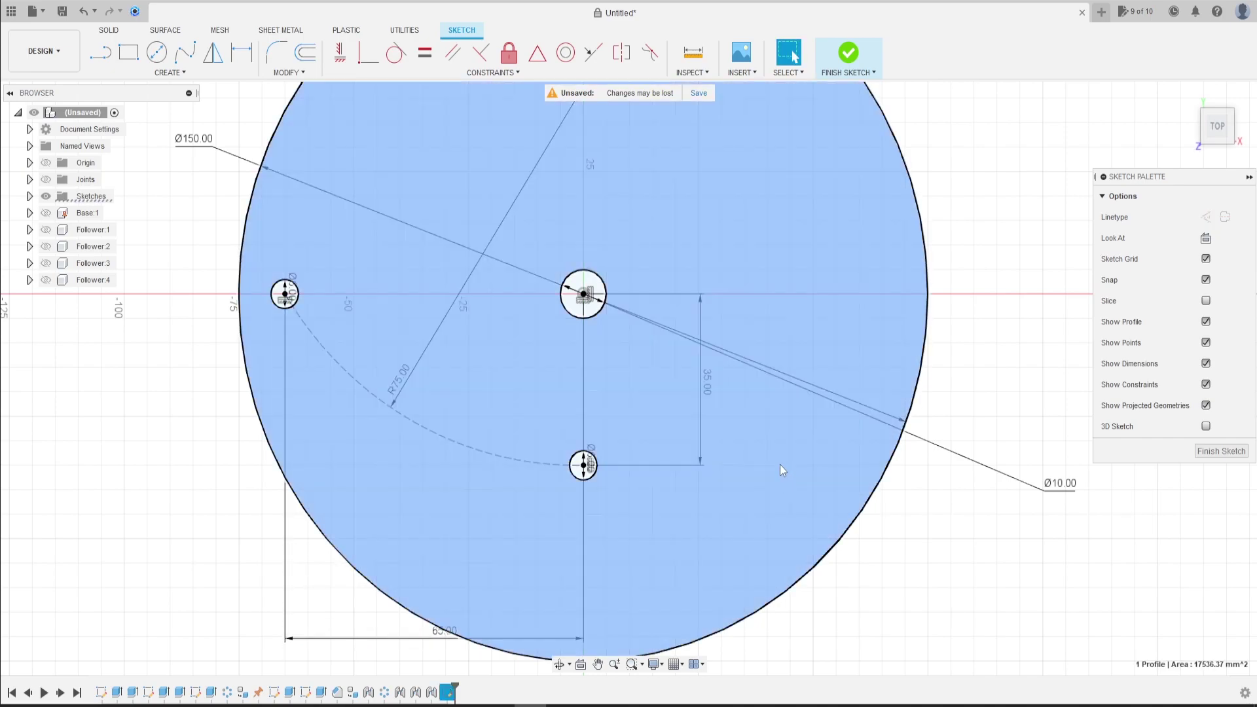
{"action": "scroll", "coordinate": [421, 373], "scroll_direction": "up", "scroll_amount": 2}
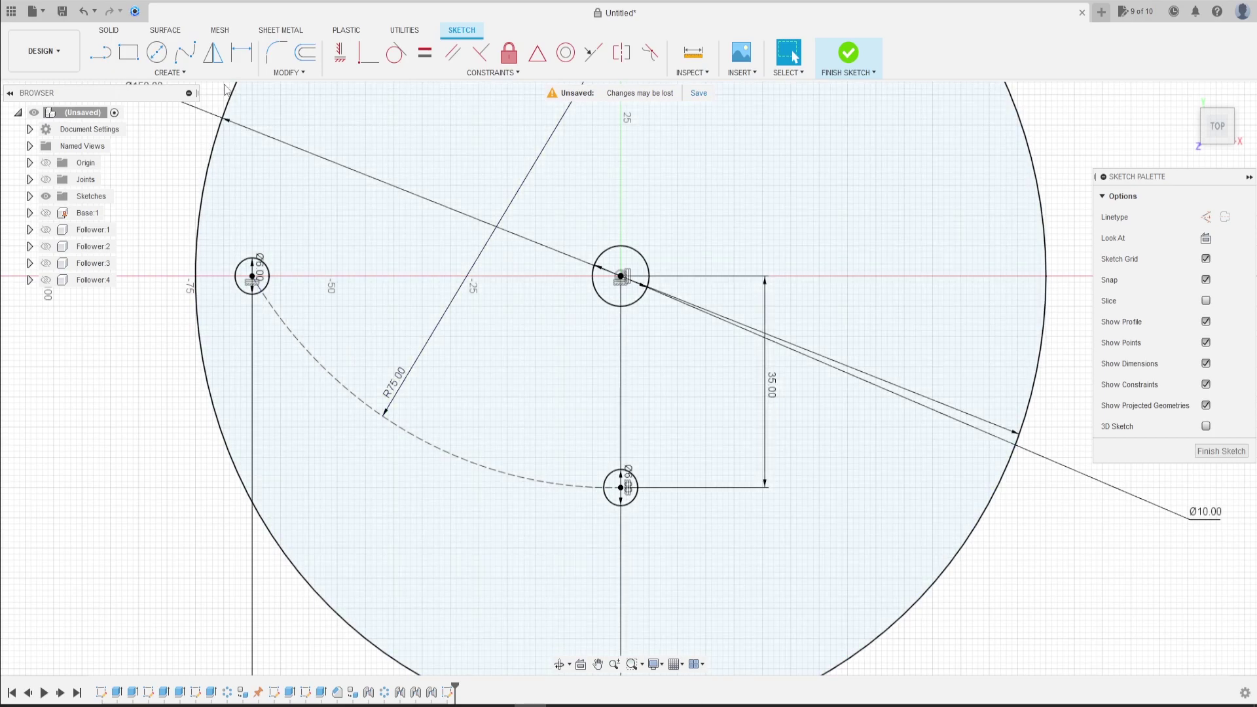
Step: Offset the construction arc by 3 mm and by -3 mm to form the slot walls
{"action": "left_click", "coordinate": [285, 74]}
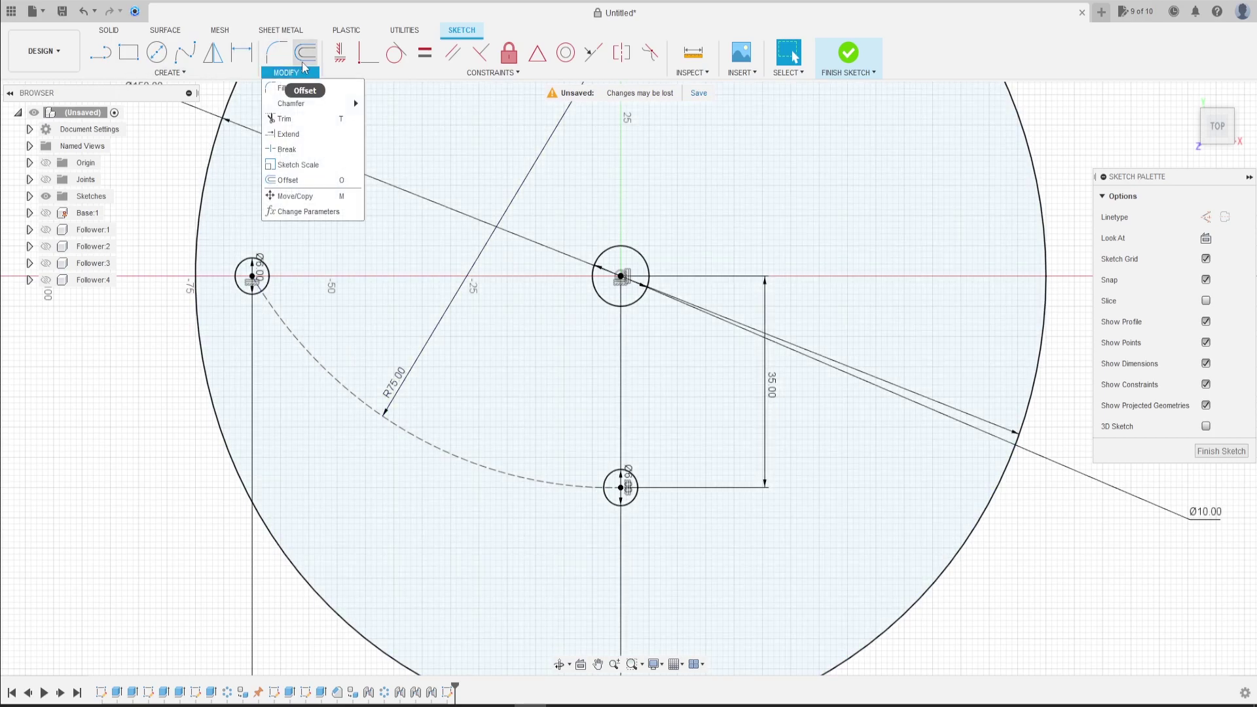
{"action": "left_click", "coordinate": [304, 65]}
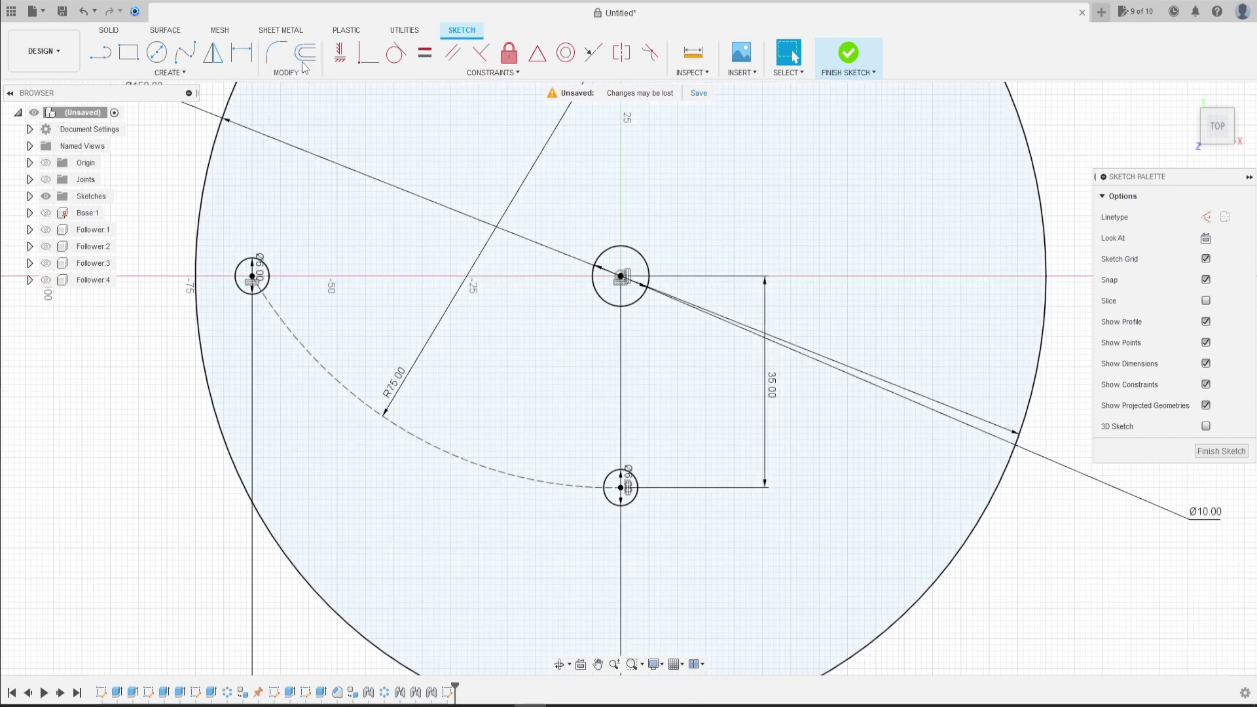
{"action": "left_click", "coordinate": [329, 379]}
{"action": "type", "text": "3"}
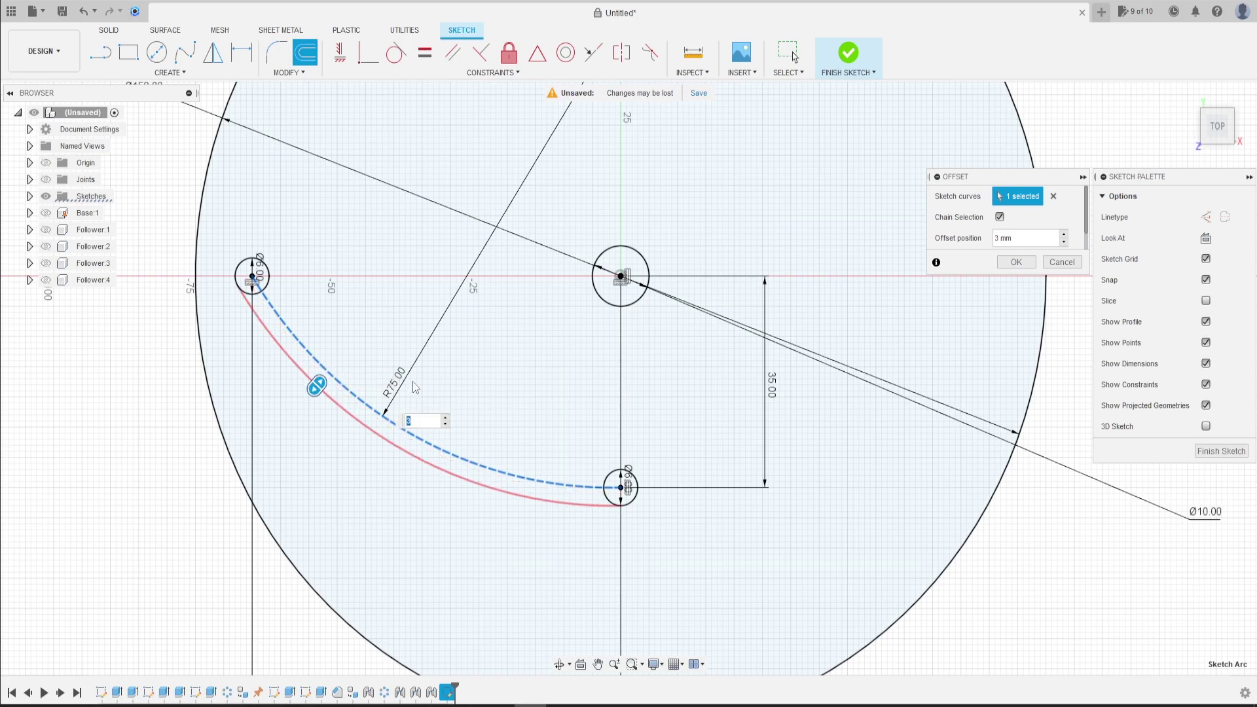
{"action": "key", "text": "Return"}
{"action": "left_click", "coordinate": [305, 52]}
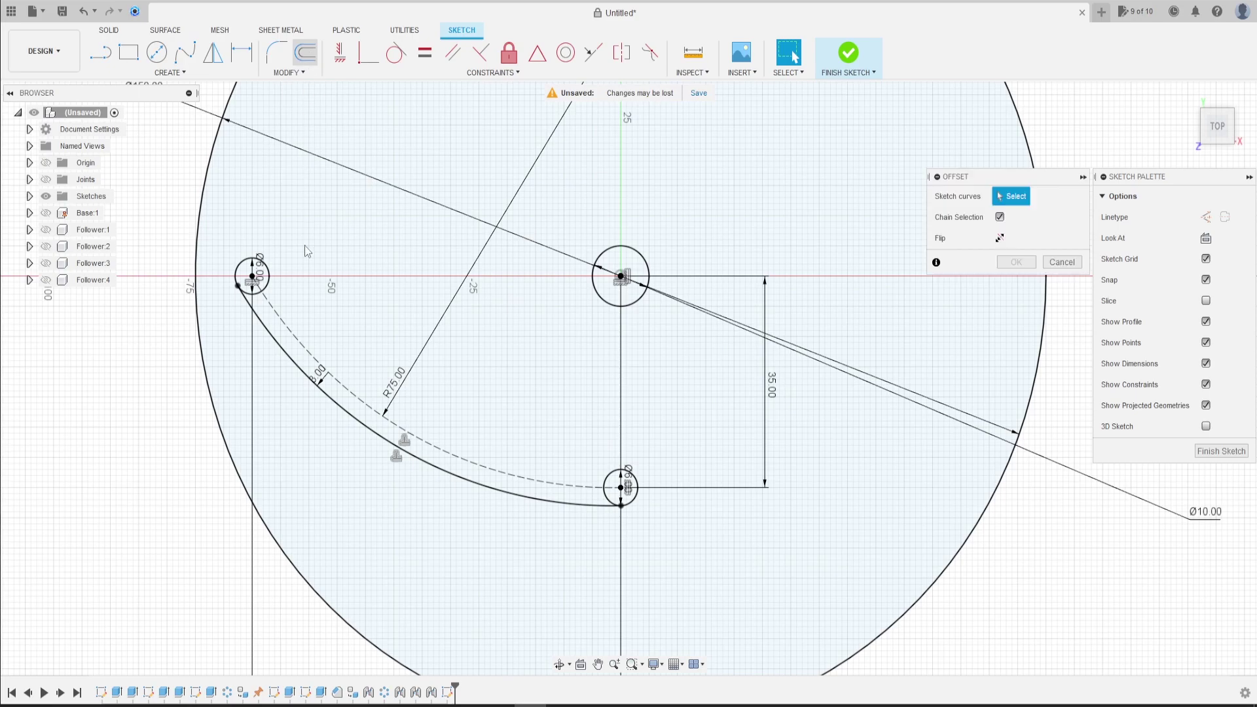
{"action": "left_click", "coordinate": [293, 341]}
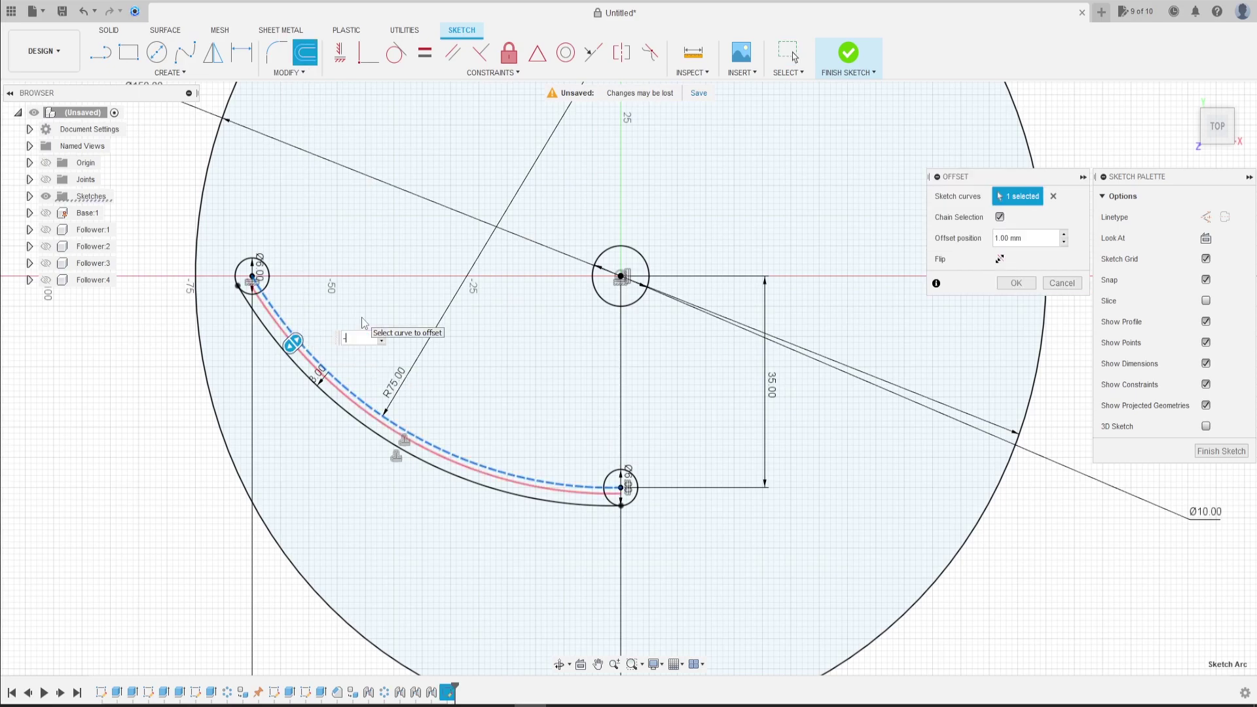
{"action": "type", "text": "-3"}
{"action": "key", "text": "Return"}
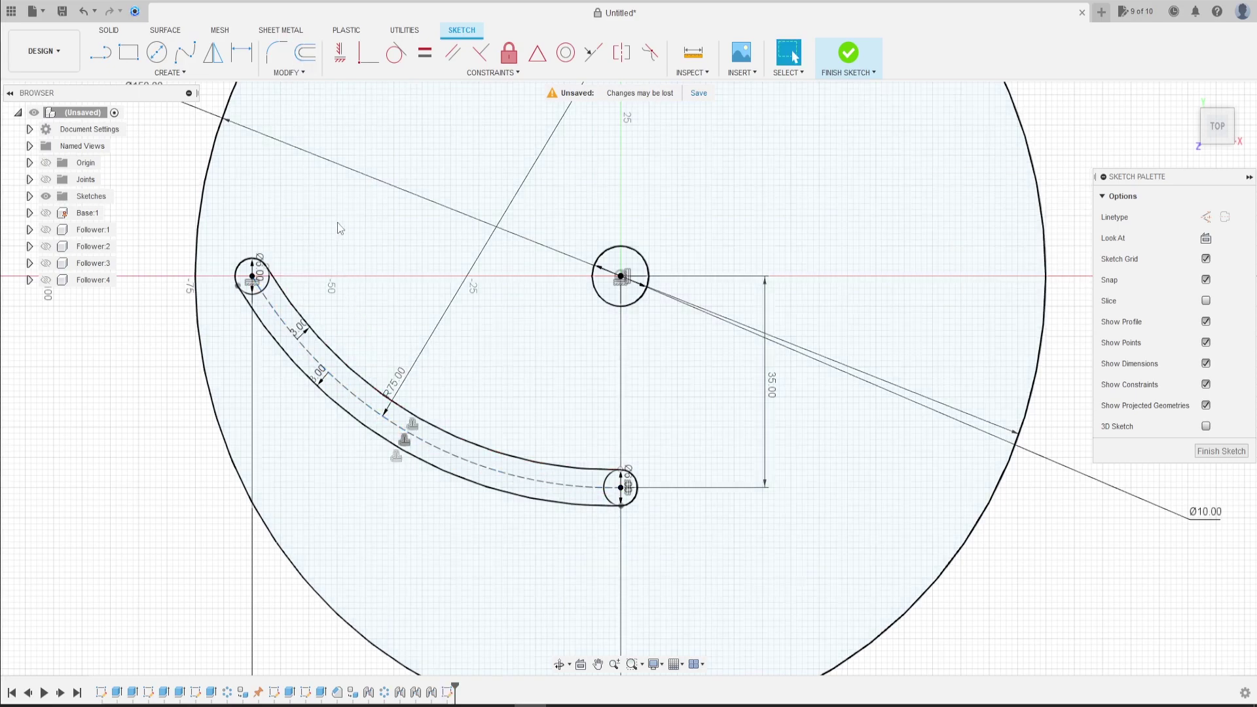
Step: Trim the inner halves of the left and bottom end circles to round the slot ends
{"action": "left_click", "coordinate": [301, 74]}
{"action": "left_click", "coordinate": [287, 135]}
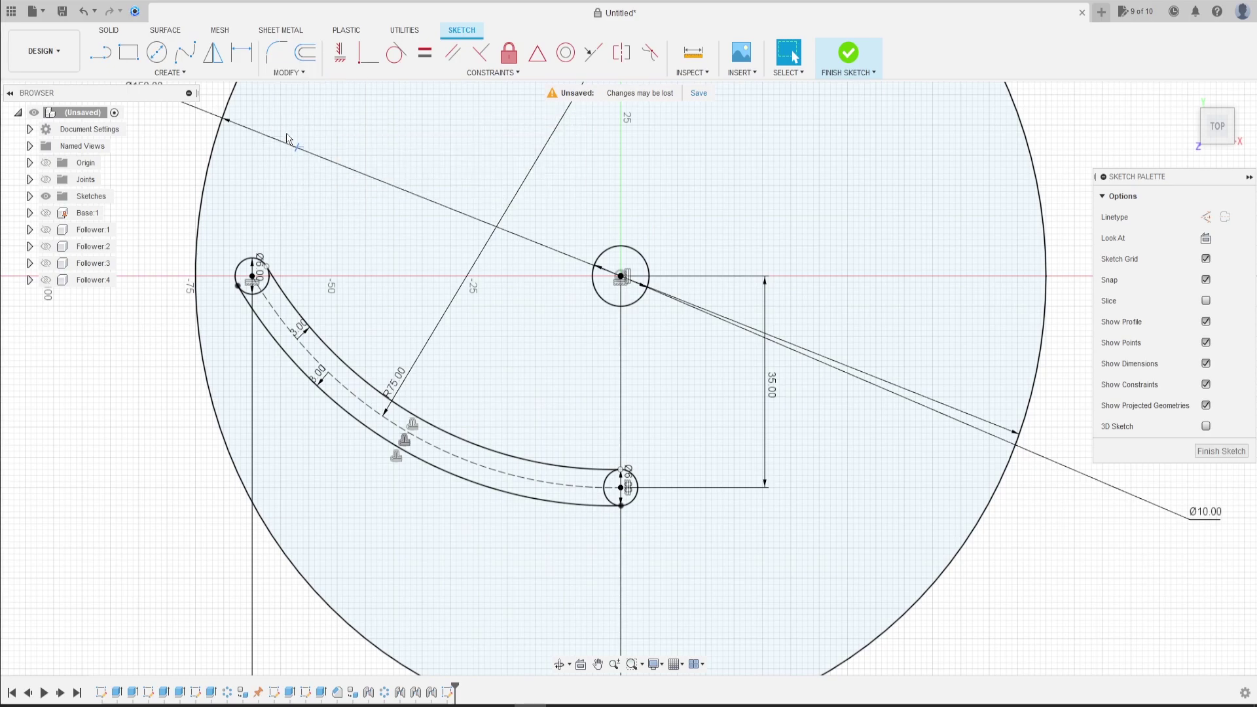
{"action": "scroll", "coordinate": [269, 308], "scroll_direction": "up", "scroll_amount": 3}
{"action": "left_click", "coordinate": [265, 278]}
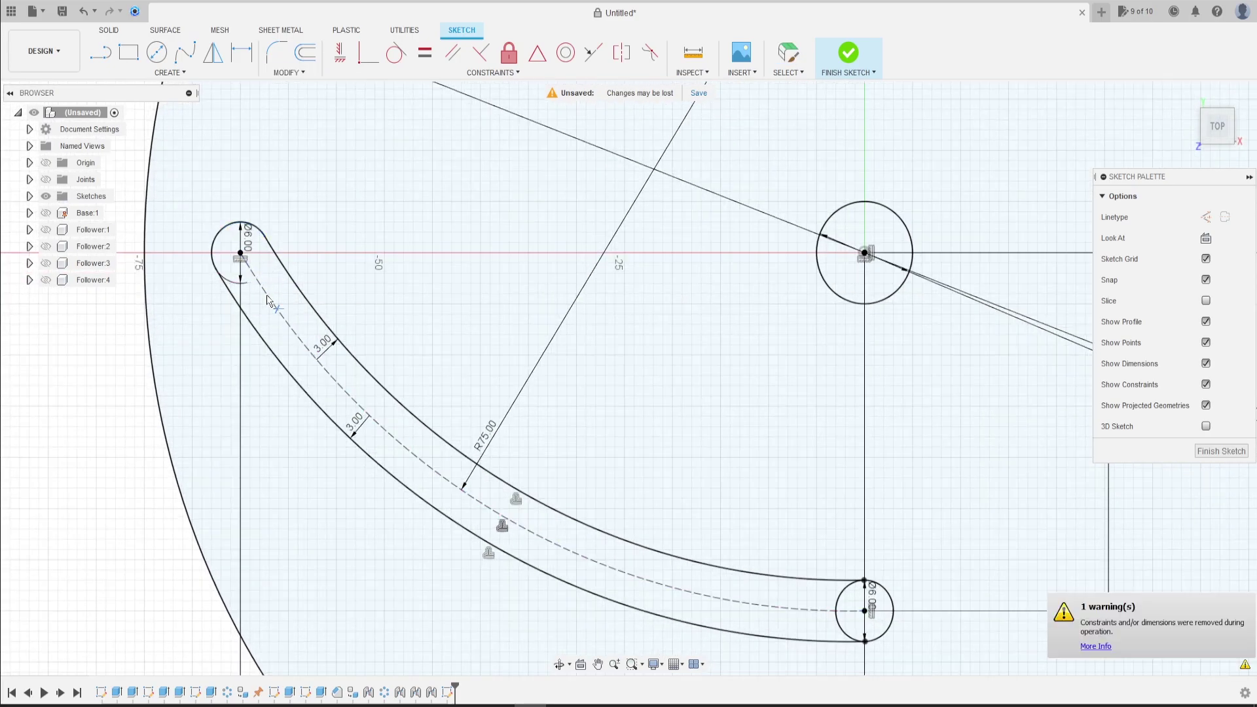
{"action": "left_click", "coordinate": [842, 629]}
{"action": "scroll", "coordinate": [559, 500], "scroll_direction": "down", "scroll_amount": 3}
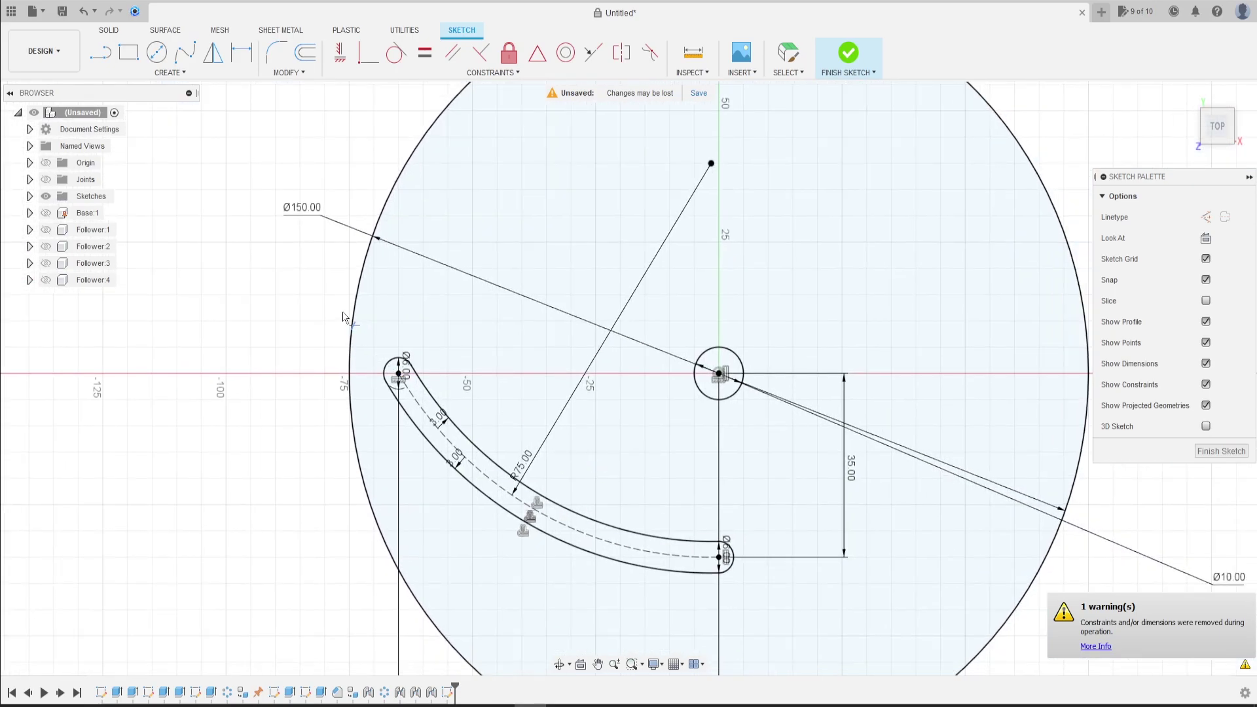
{"action": "scroll", "coordinate": [345, 317], "scroll_direction": "down", "scroll_amount": 4}
{"action": "mouse_move", "coordinate": [346, 313]}
{"action": "middle_mouse_down", "text": "shift"}
{"action": "mouse_move", "coordinate": [490, 359]}
{"action": "mouse_move", "coordinate": [701, 374]}
{"action": "mouse_move", "coordinate": [595, 371]}
{"action": "mouse_move", "coordinate": [396, 288]}
{"action": "middle_mouse_up", "text": "shift"}
Step: Circular-pattern the slot's walls and end arc about the disc centre with quantity 4
{"action": "left_click", "coordinate": [170, 72]}
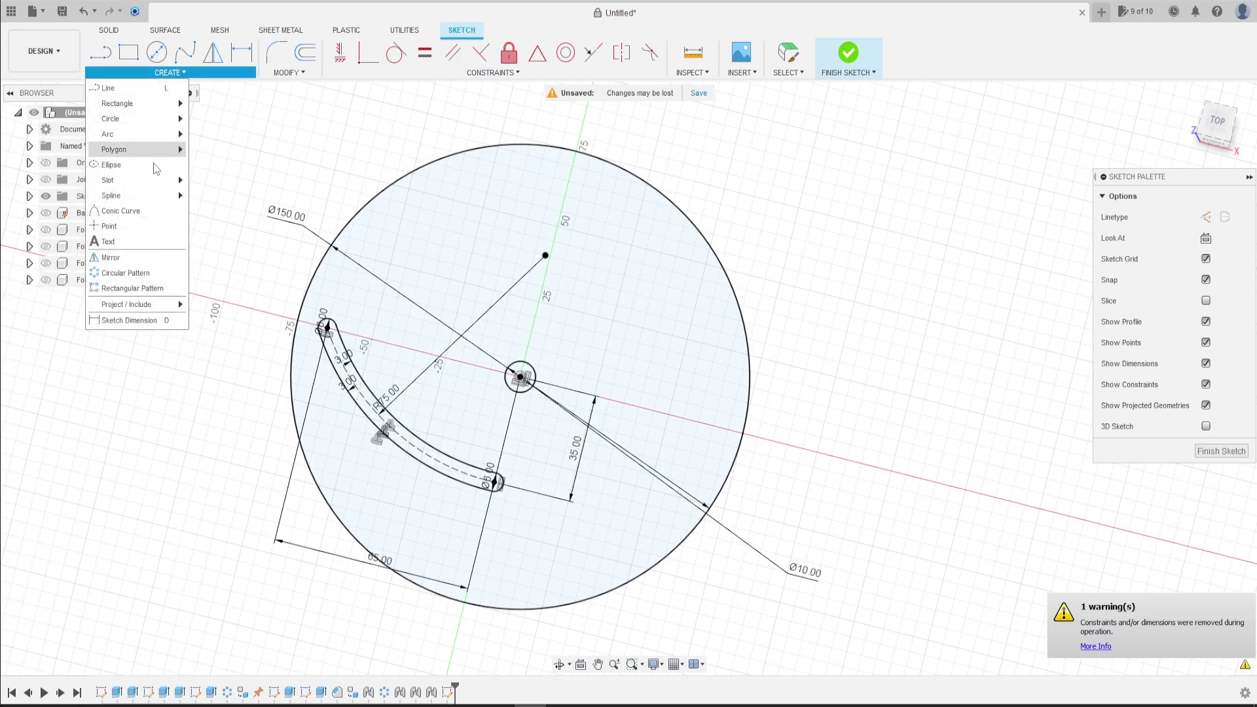
{"action": "left_click", "coordinate": [139, 274]}
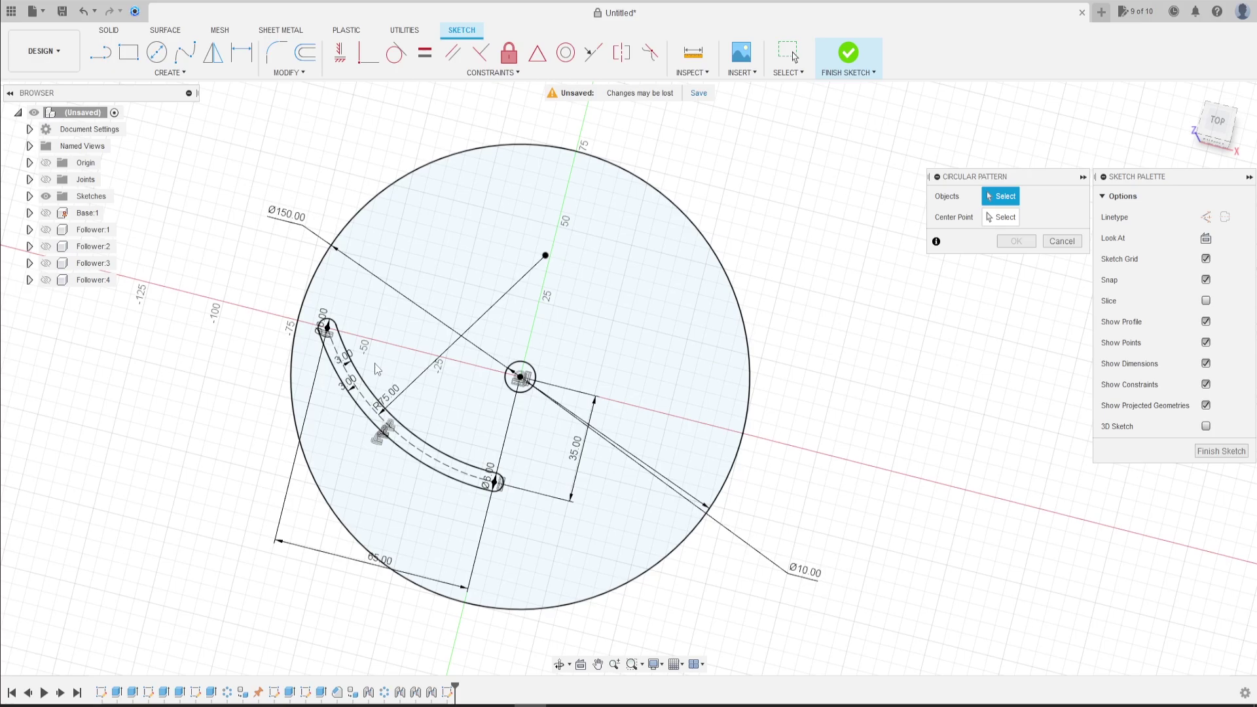
{"action": "left_click", "coordinate": [391, 419]}
{"action": "left_click", "coordinate": [328, 354]}
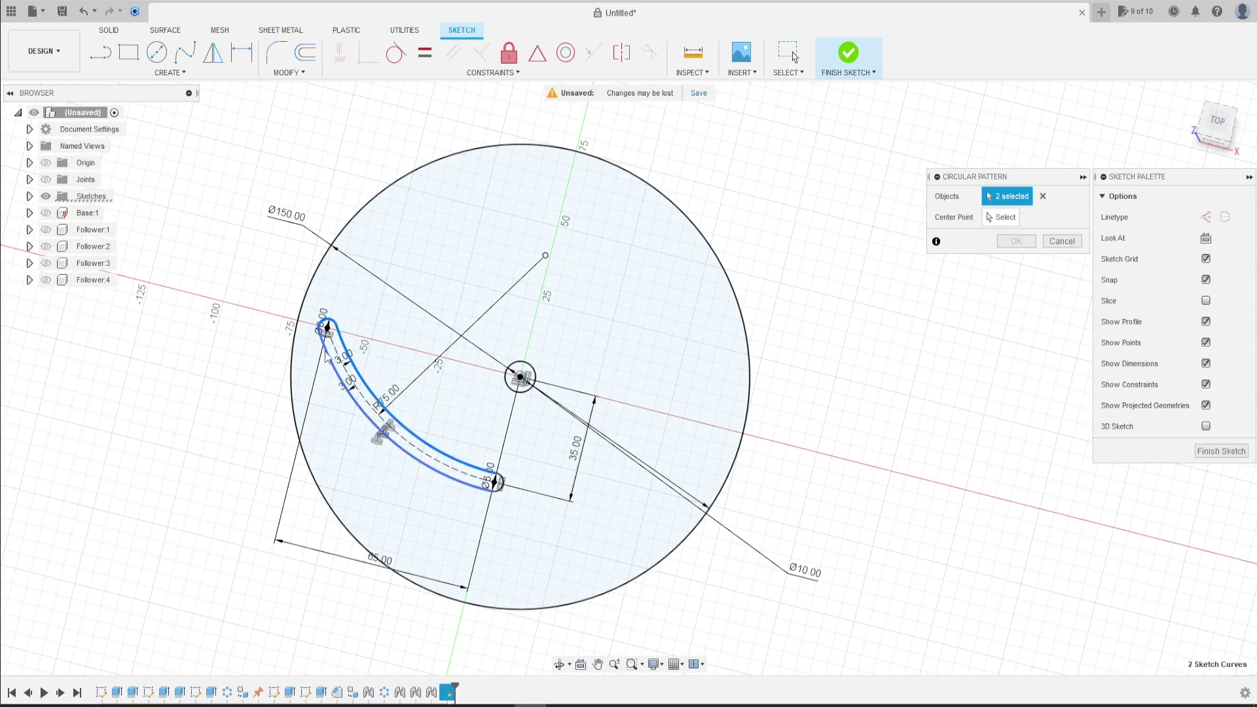
{"action": "left_click", "coordinate": [501, 489]}
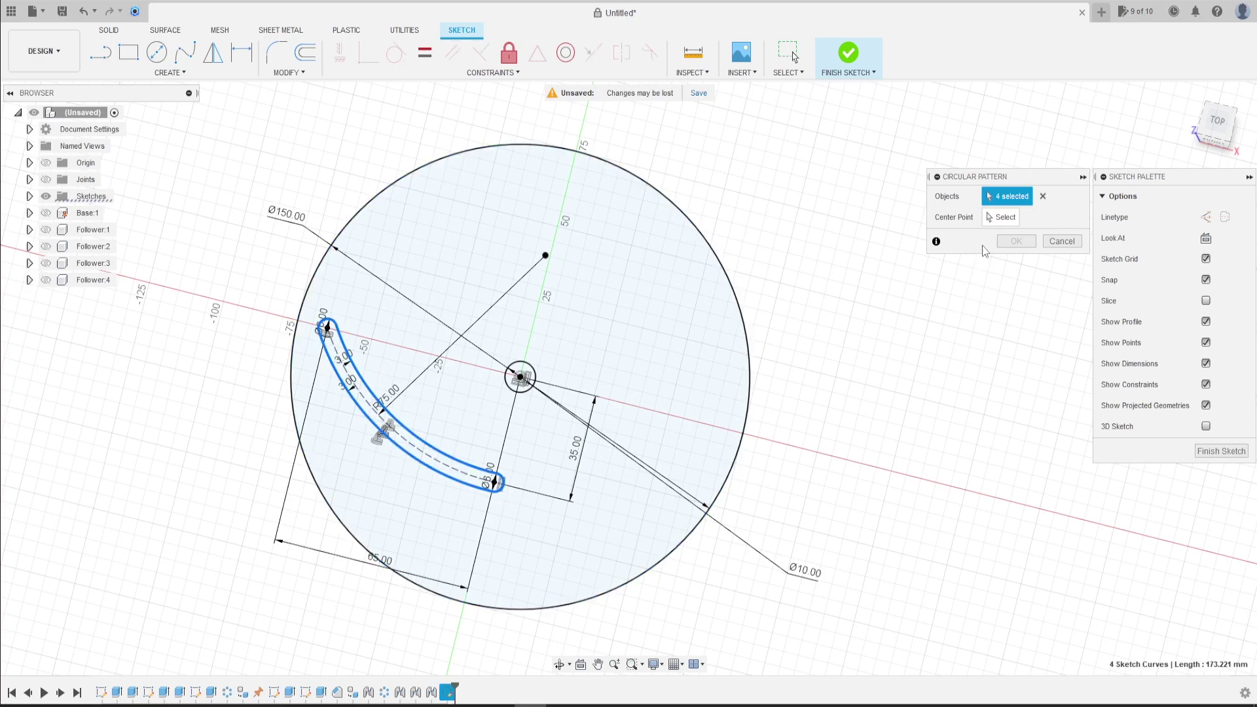
{"action": "left_click", "coordinate": [1004, 219]}
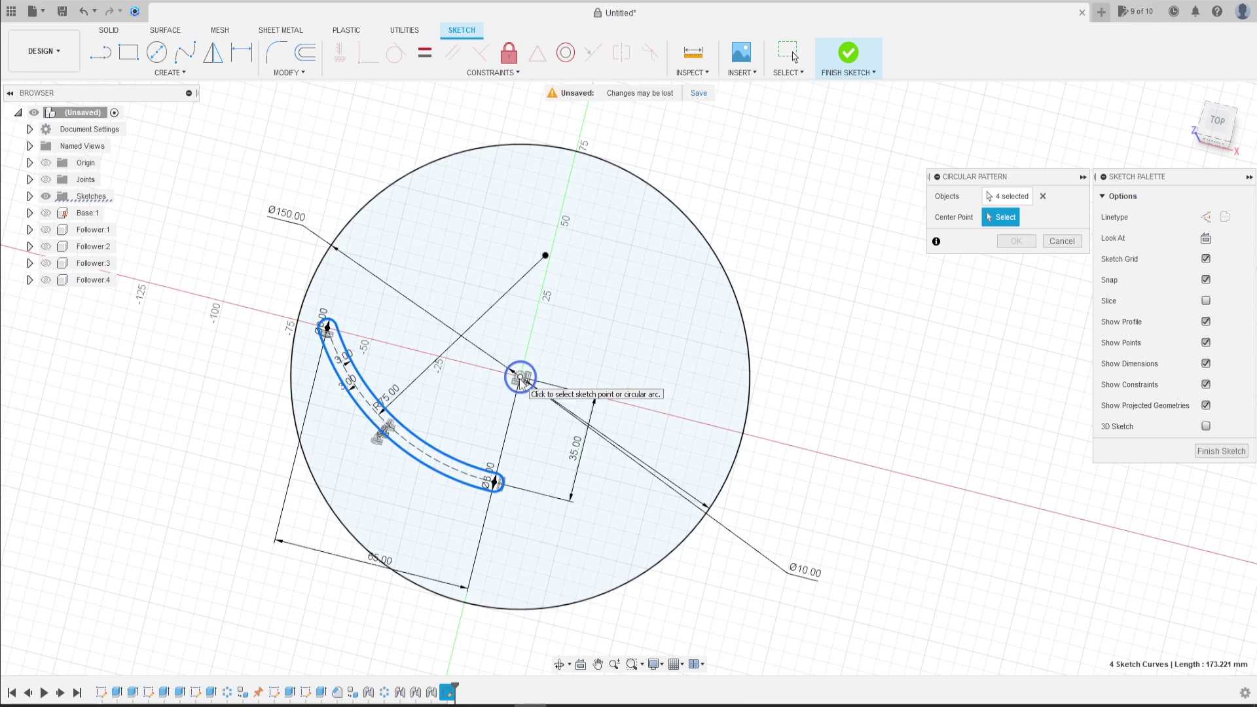
{"action": "left_click", "coordinate": [520, 377]}
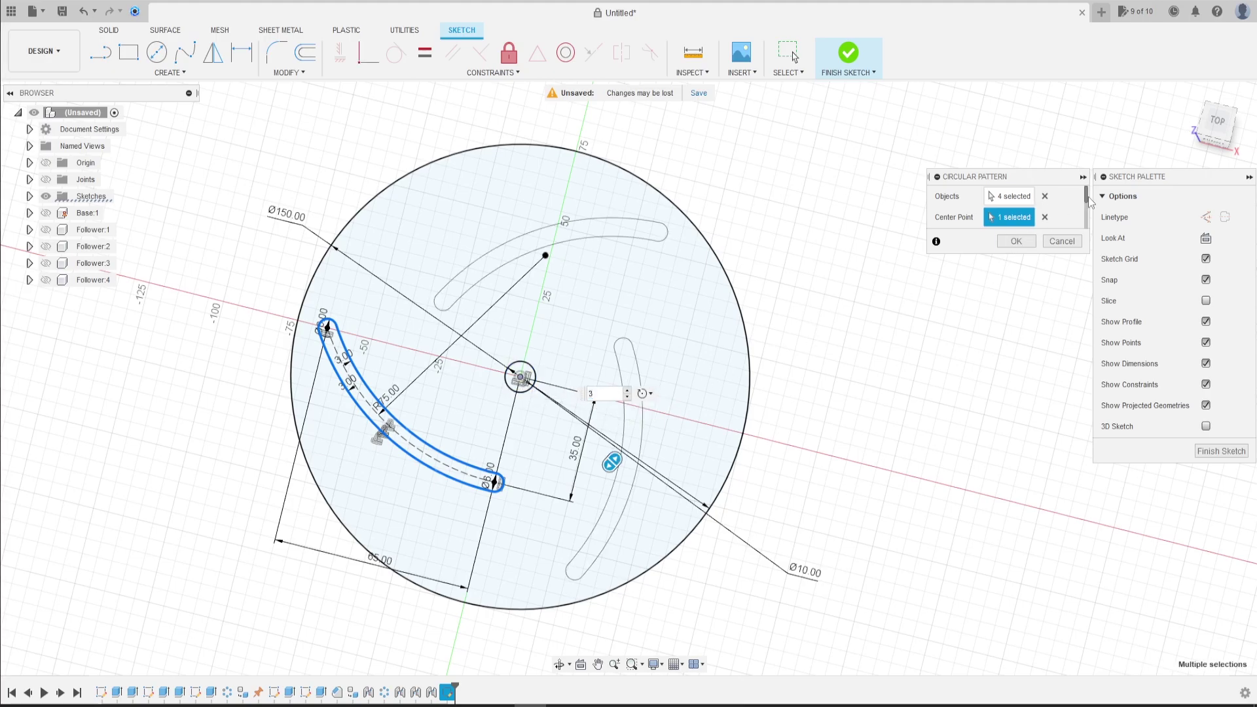
{"action": "left_click_drag", "start_coordinate": [1090, 200], "coordinate": [1086, 228]}
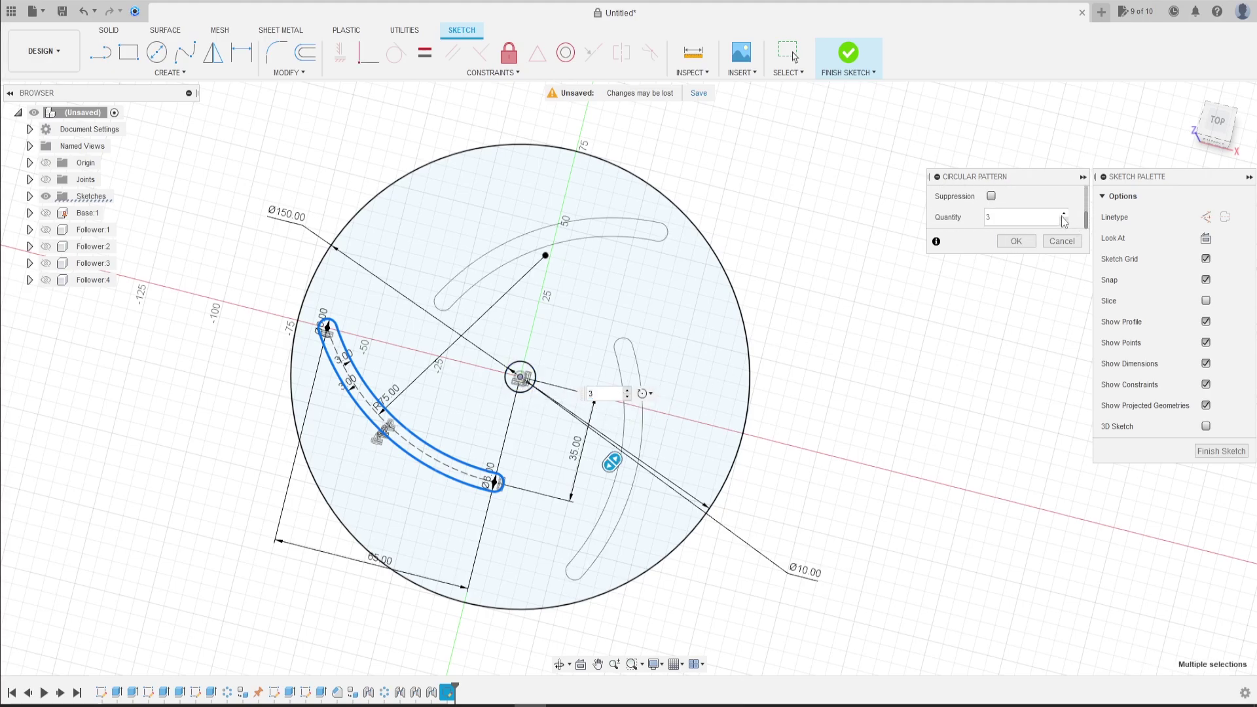
{"action": "left_click", "coordinate": [1064, 214]}
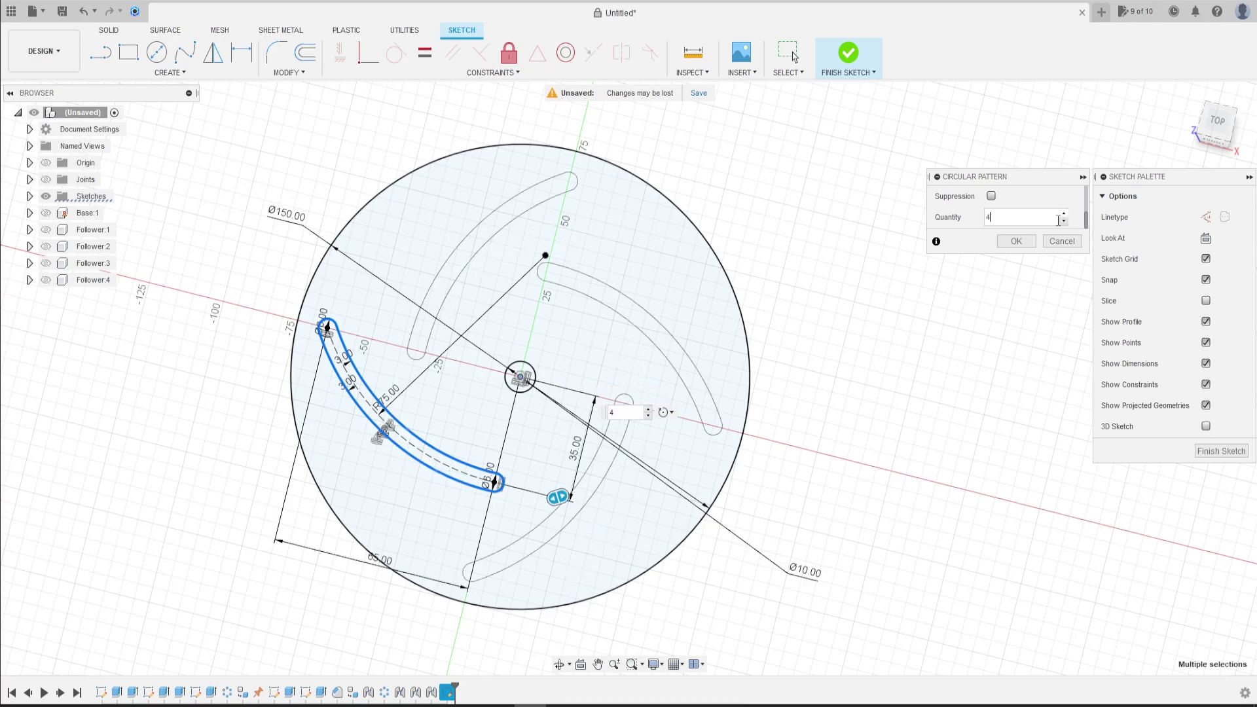
{"action": "left_click", "coordinate": [1015, 242]}
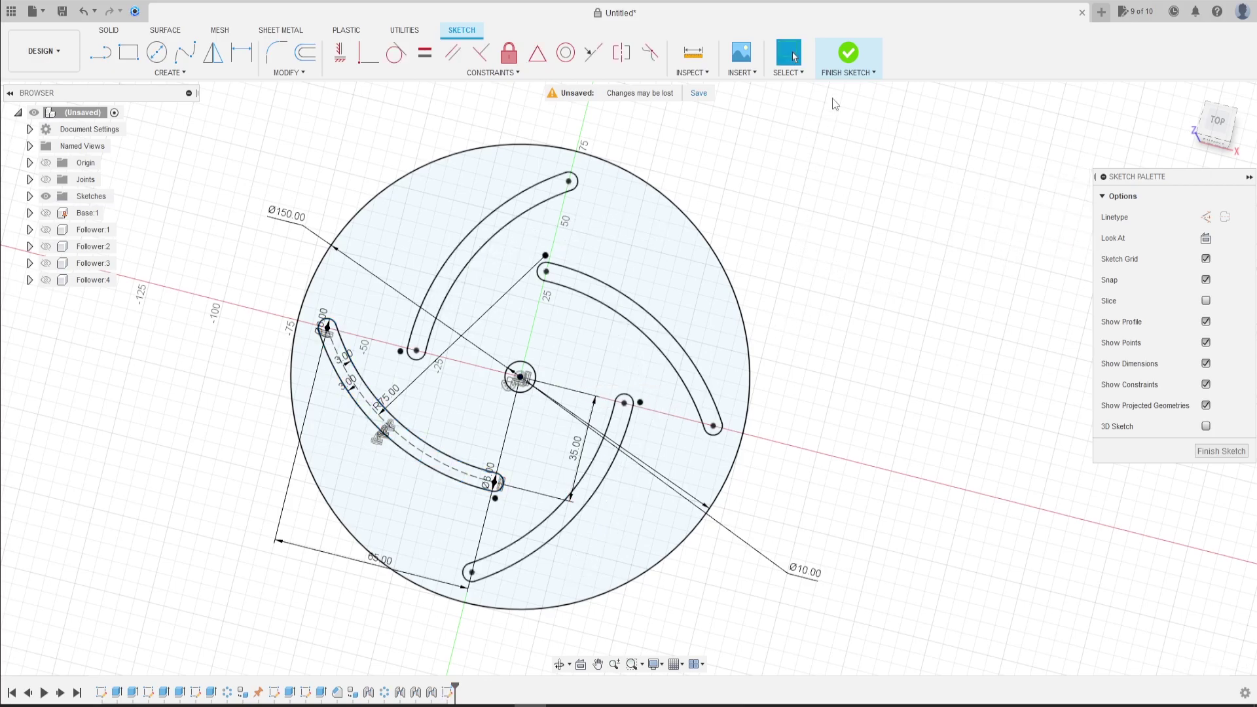
Step: Finish the sketch and extrude the slotted disc profile 5 mm as a new body
{"action": "left_click", "coordinate": [849, 55]}
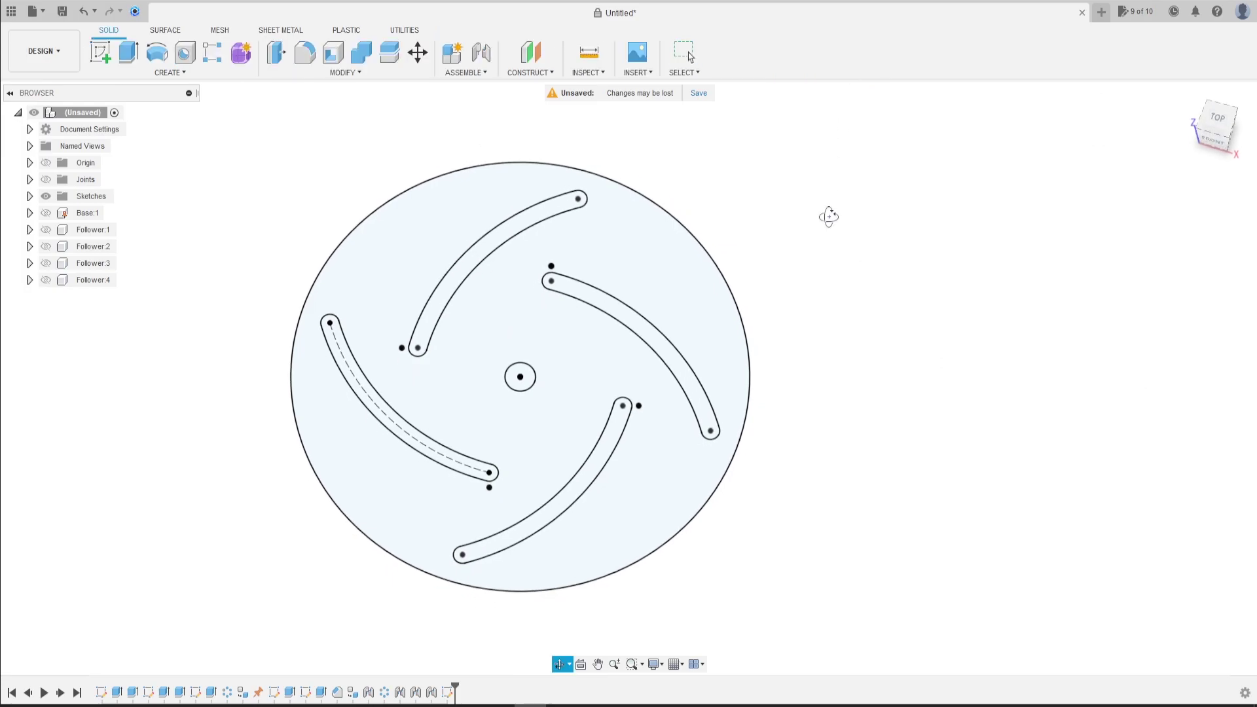
{"action": "left_click_drag", "start_coordinate": [828, 216], "coordinate": [802, 218]}
{"action": "key", "text": "Escape"}
{"action": "left_click", "coordinate": [128, 54]}
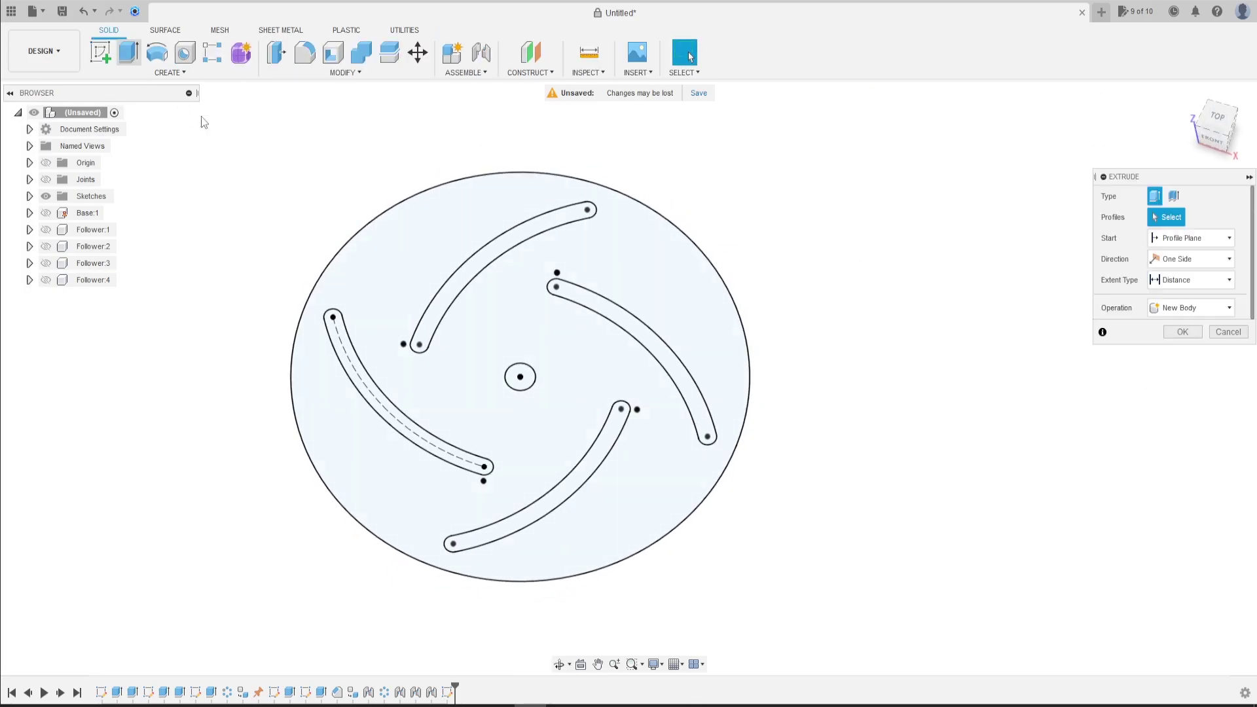
{"action": "left_click", "coordinate": [402, 289]}
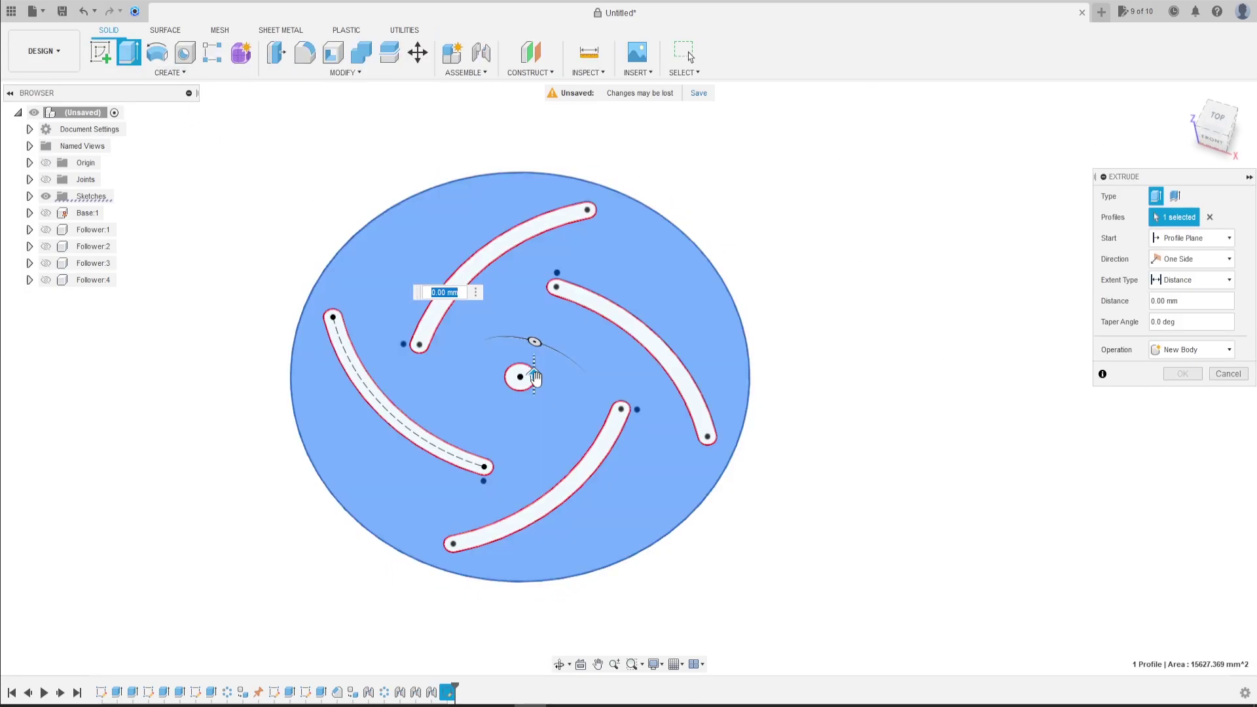
{"action": "type", "text": "10"}
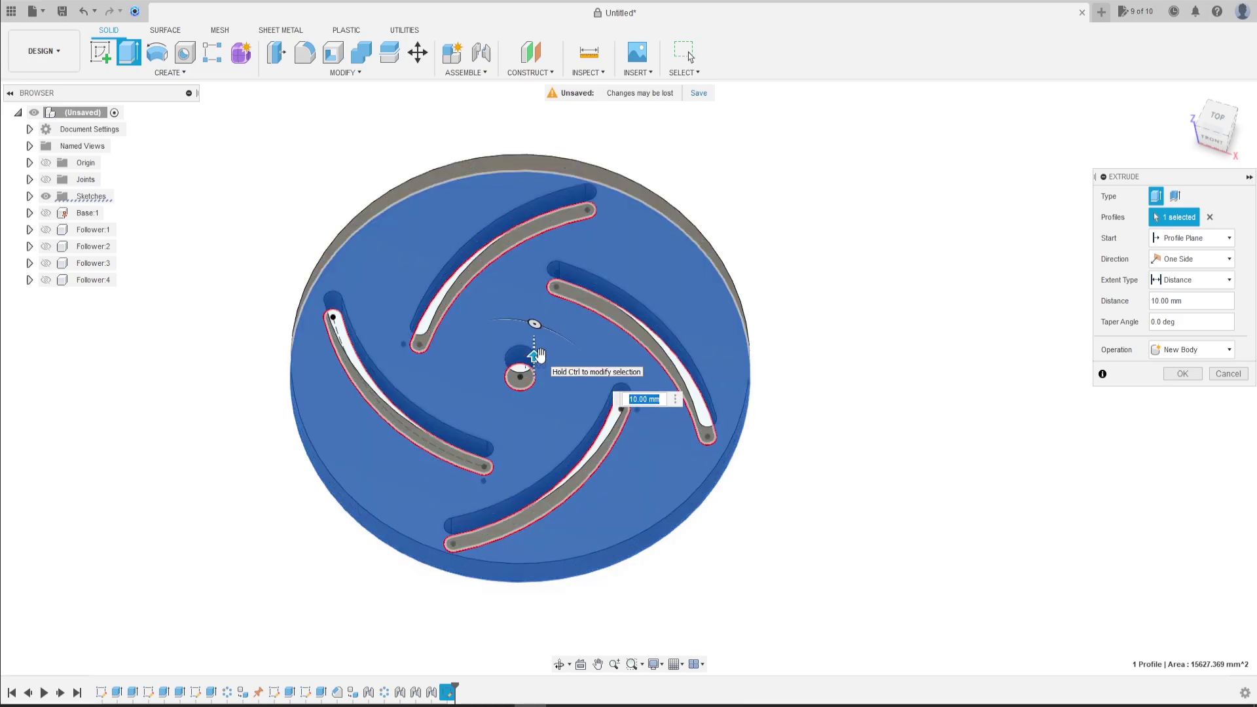
{"action": "type", "text": "5"}
{"action": "key", "text": "Return"}
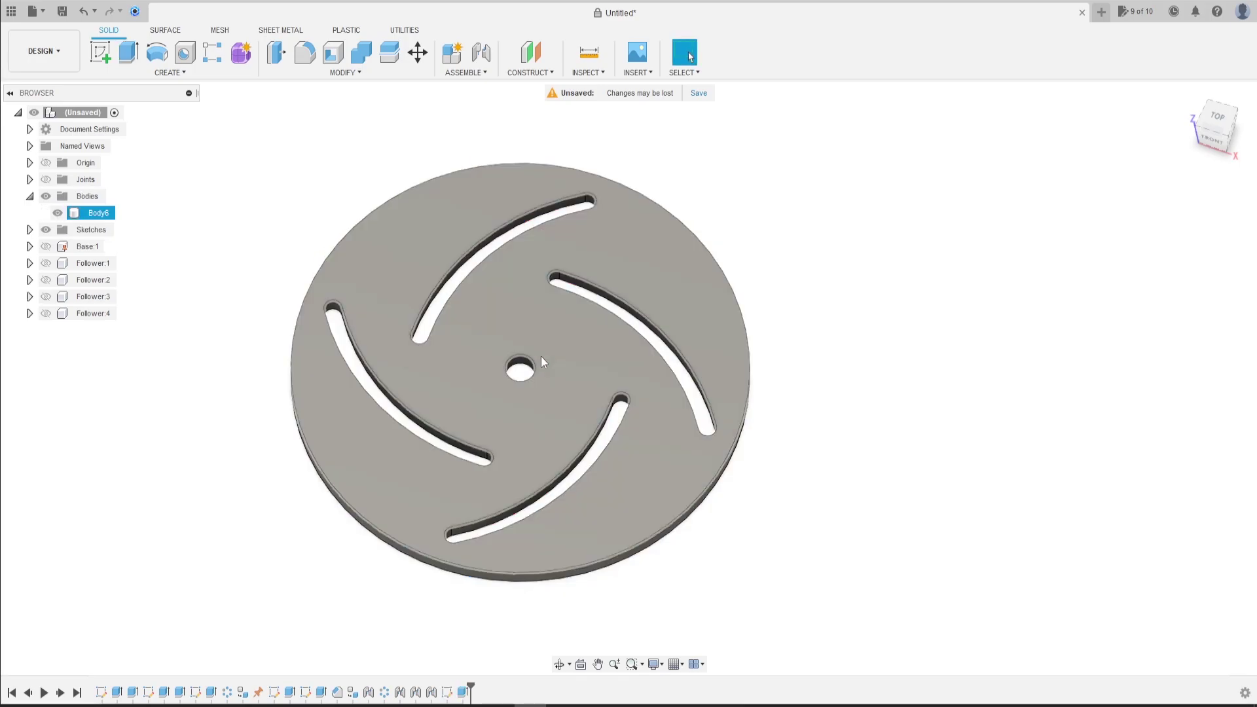
{"action": "middle_click_drag", "start_coordinate": [449, 323], "coordinate": [481, 319], "text": "shift"}
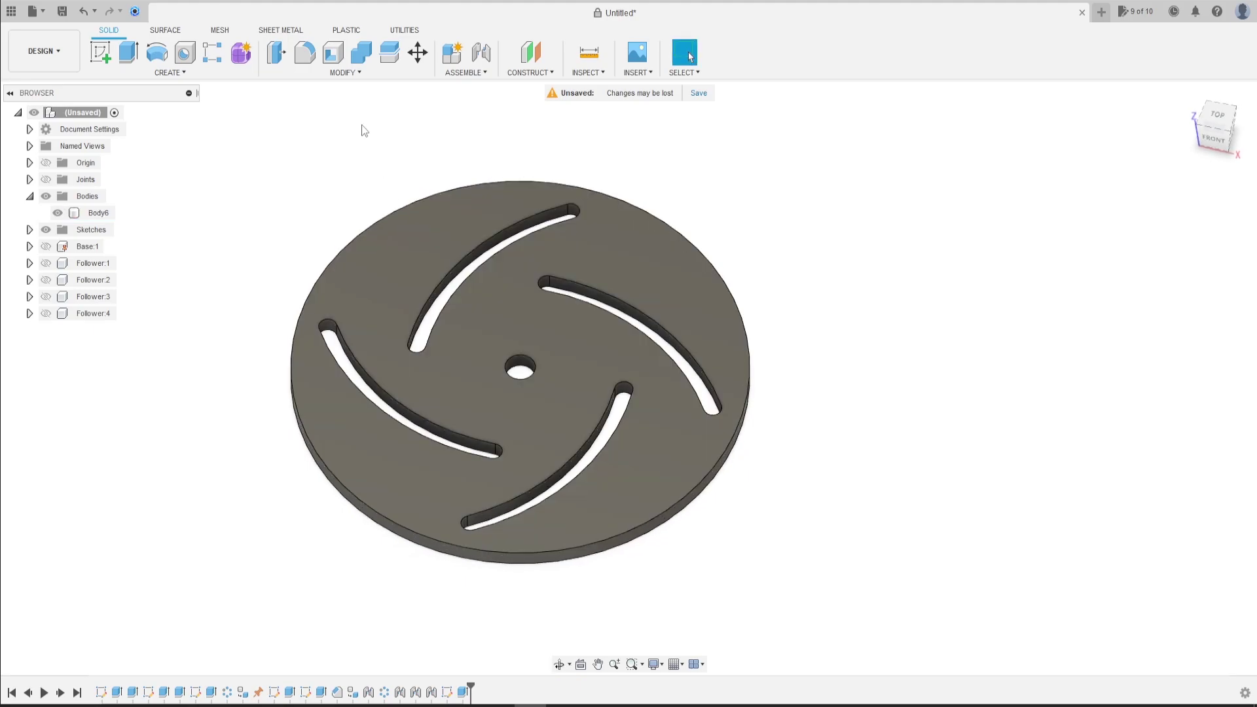
Step: Chamfer the disc's top and bottom faces by 0.5 mm
{"action": "left_click", "coordinate": [344, 72]}
{"action": "left_click", "coordinate": [302, 120]}
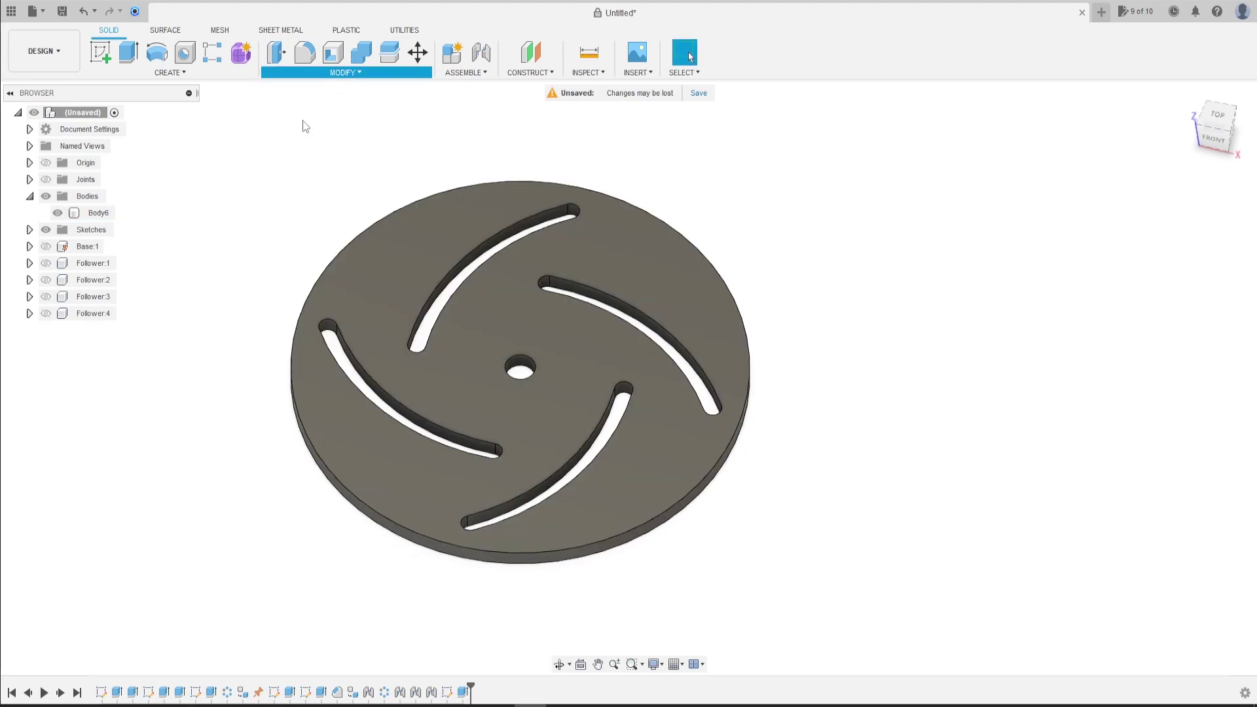
{"action": "left_click", "coordinate": [384, 332]}
{"action": "middle_click_drag", "start_coordinate": [384, 333], "coordinate": [387, 281], "text": "shift"}
{"action": "left_click", "coordinate": [388, 283]}
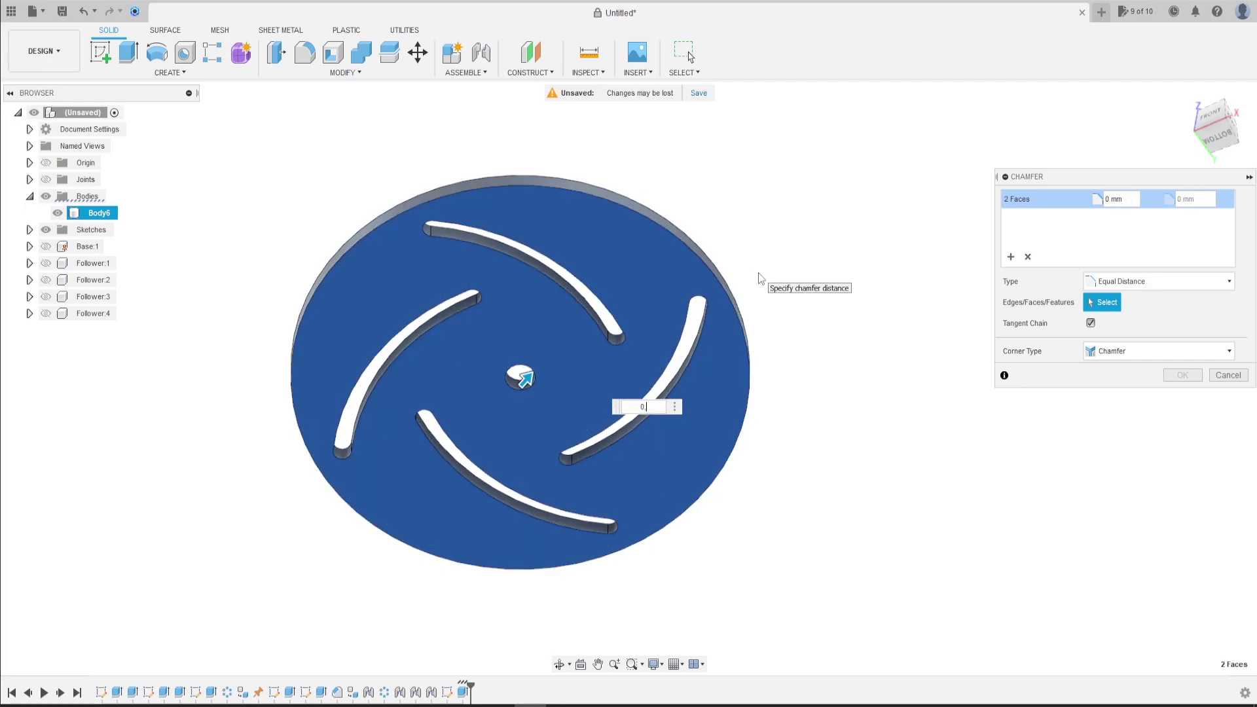
{"action": "key", "text": "Return"}
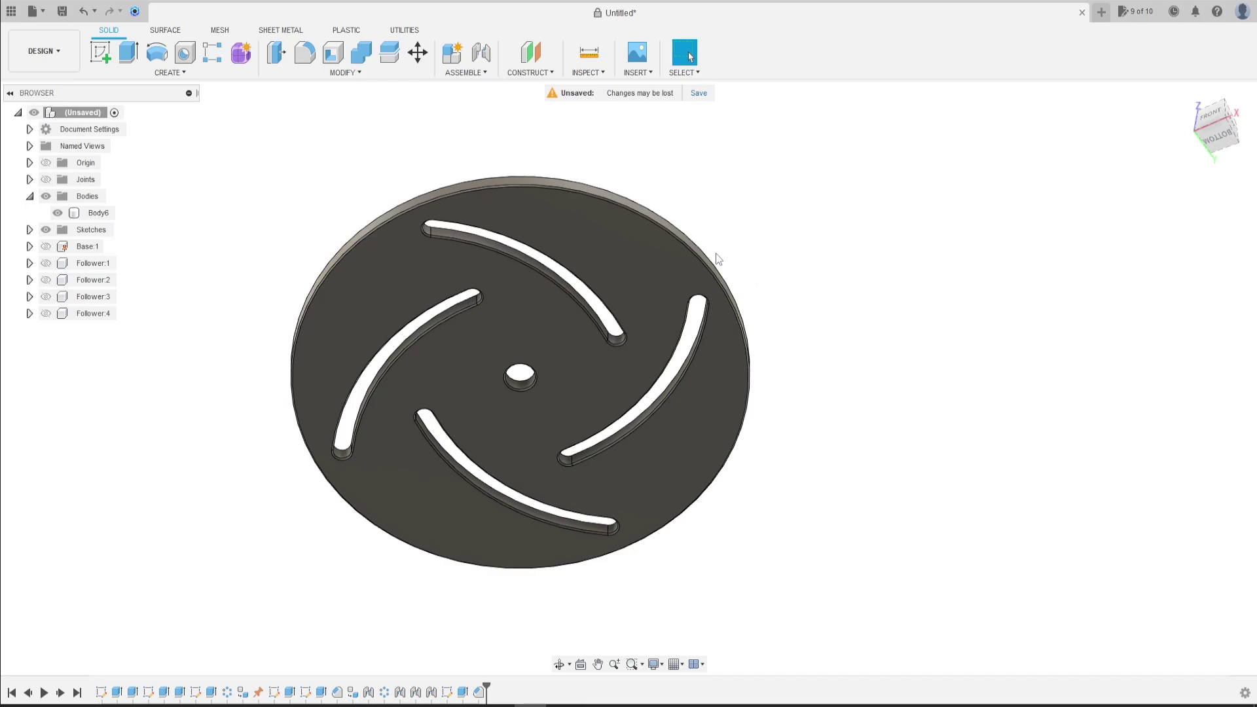
{"action": "key", "text": "F6"}
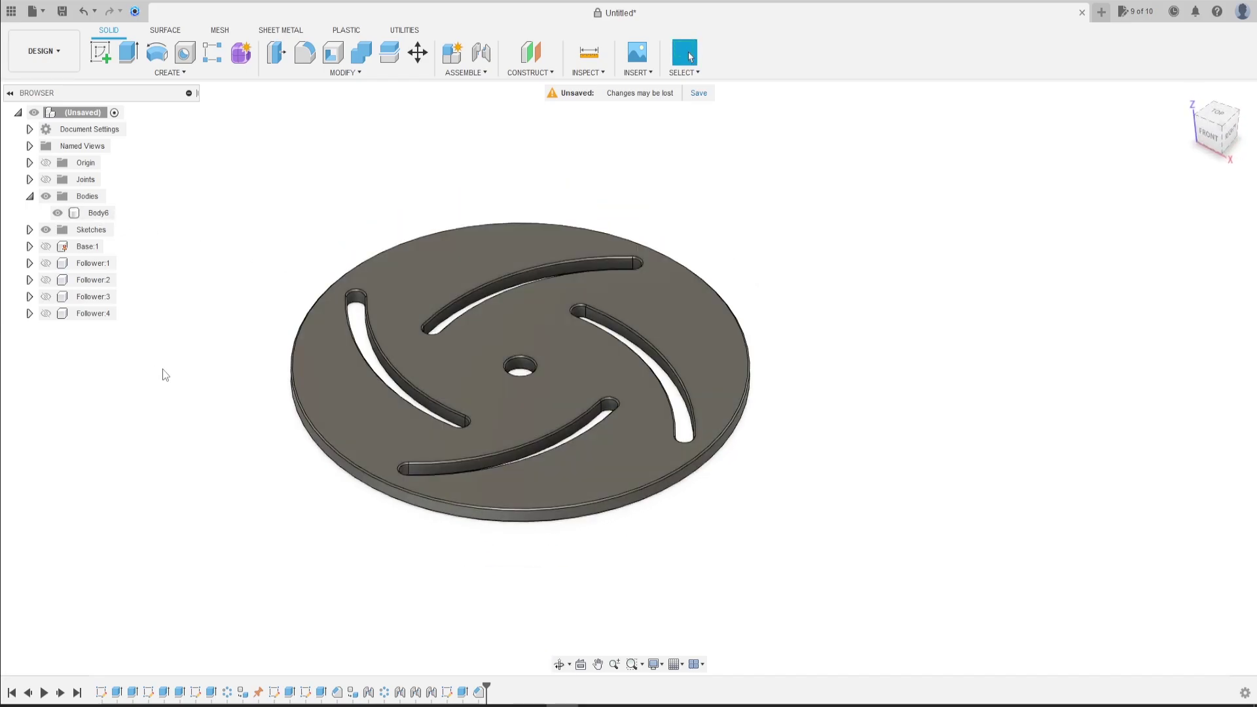
Step: Convert Body6 into a component and rename it Cam
{"action": "right_click", "coordinate": [99, 213]}
{"action": "left_click", "coordinate": [152, 260]}
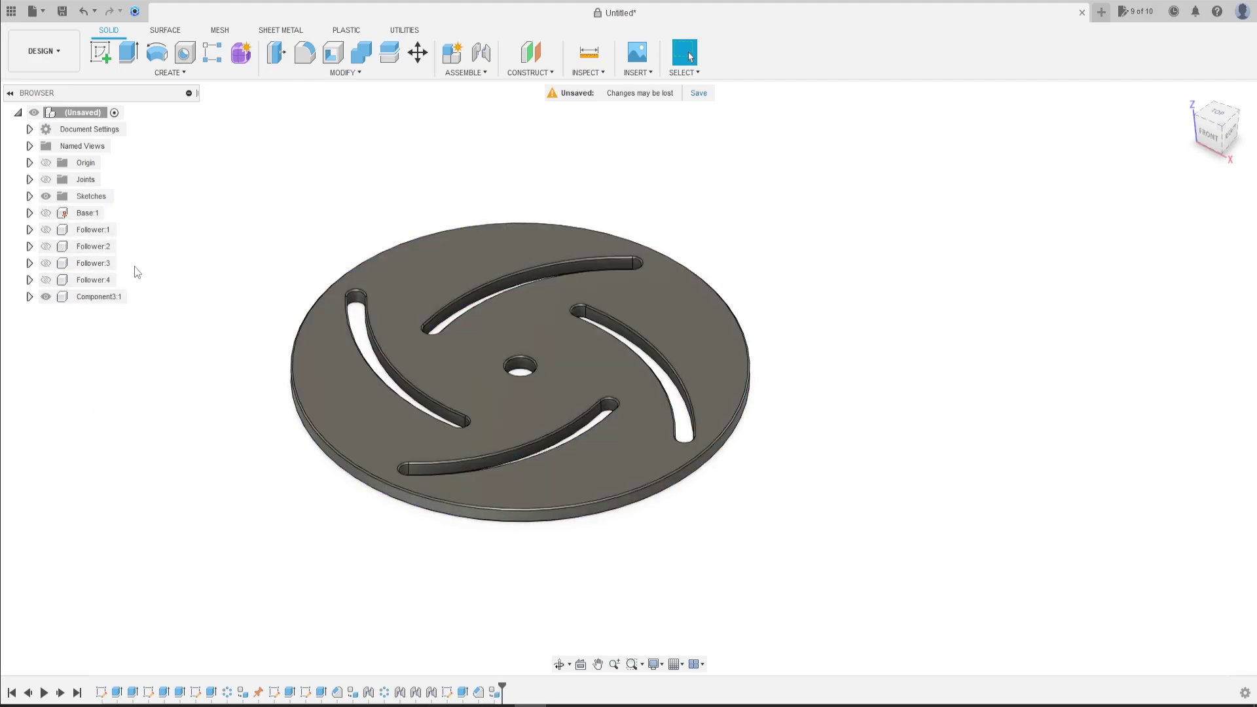
{"action": "right_click", "coordinate": [91, 297]}
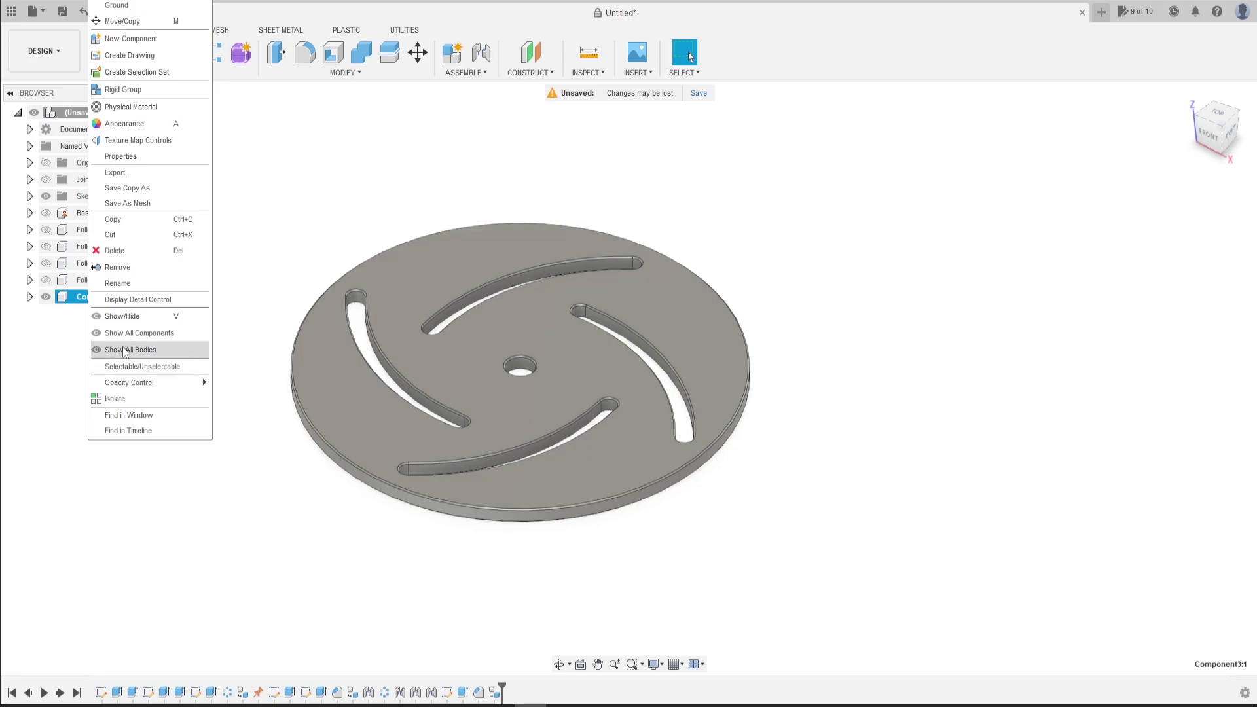
{"action": "left_click", "coordinate": [119, 282]}
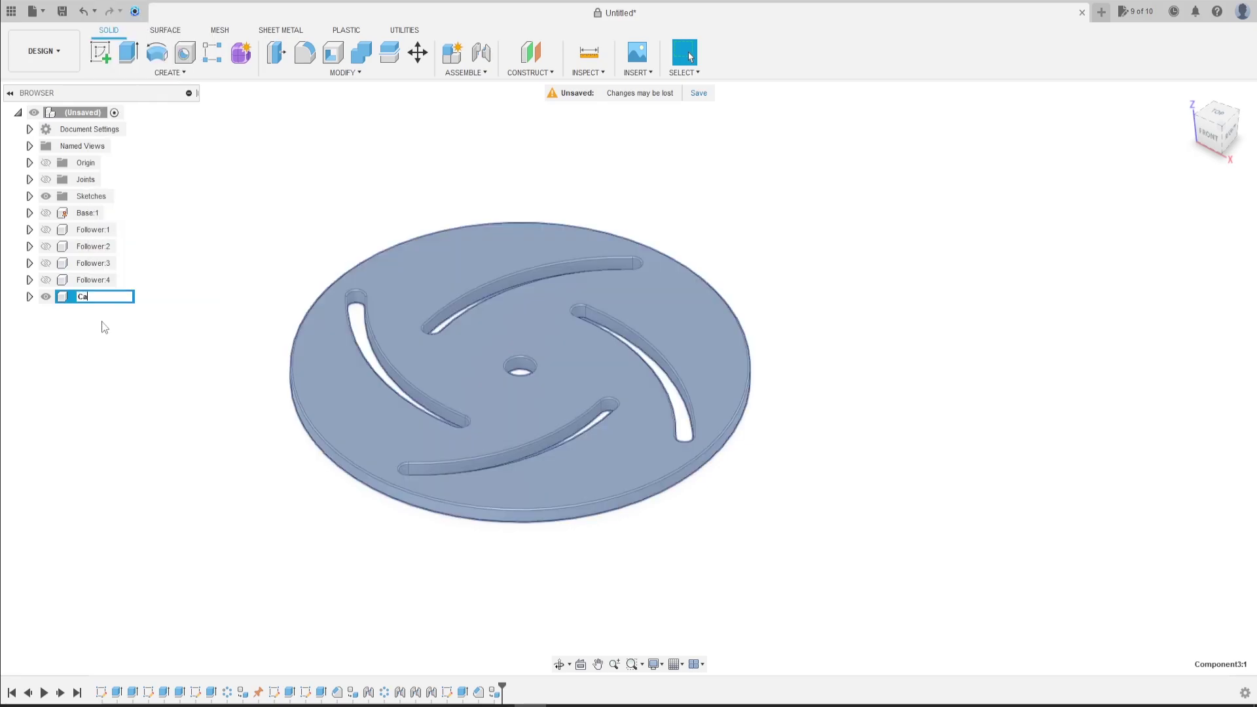
{"action": "key", "text": "Return"}
Step: Show Base:1 again beneath the Cam disc and view it from above
{"action": "left_click", "coordinate": [201, 328]}
{"action": "left_click", "coordinate": [44, 214]}
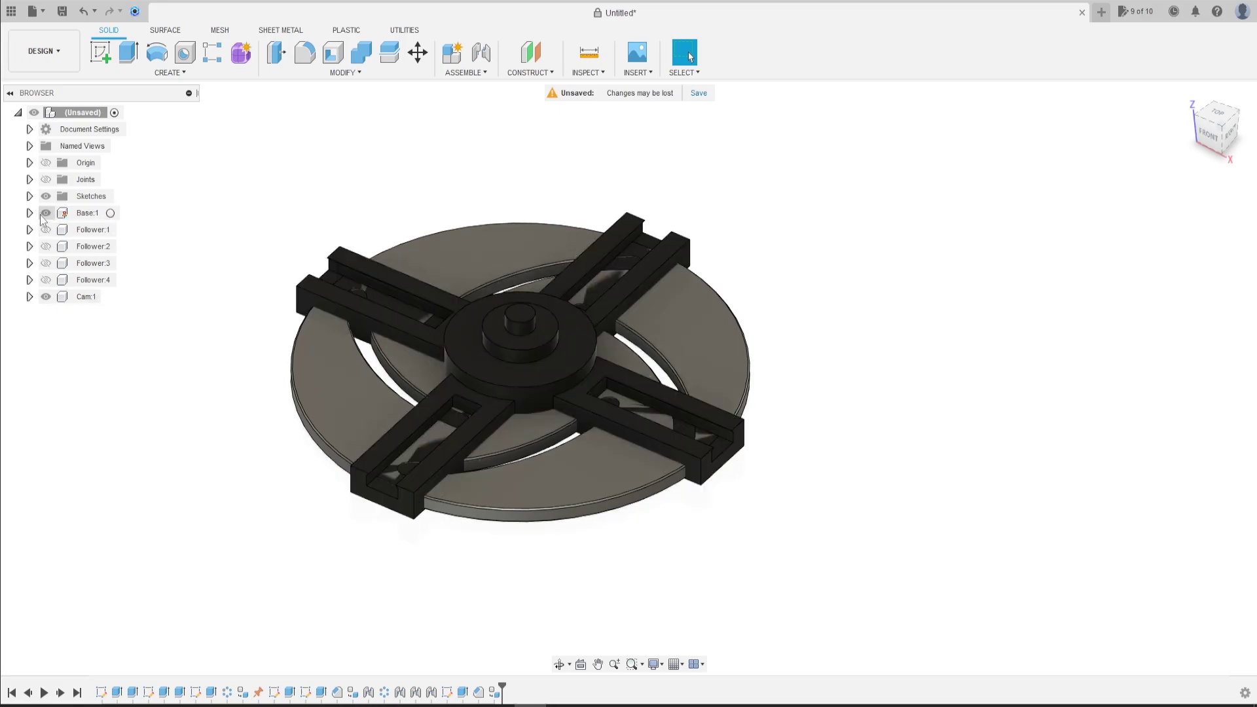
{"action": "middle_click_drag", "start_coordinate": [332, 296], "coordinate": [330, 221], "text": "shift"}
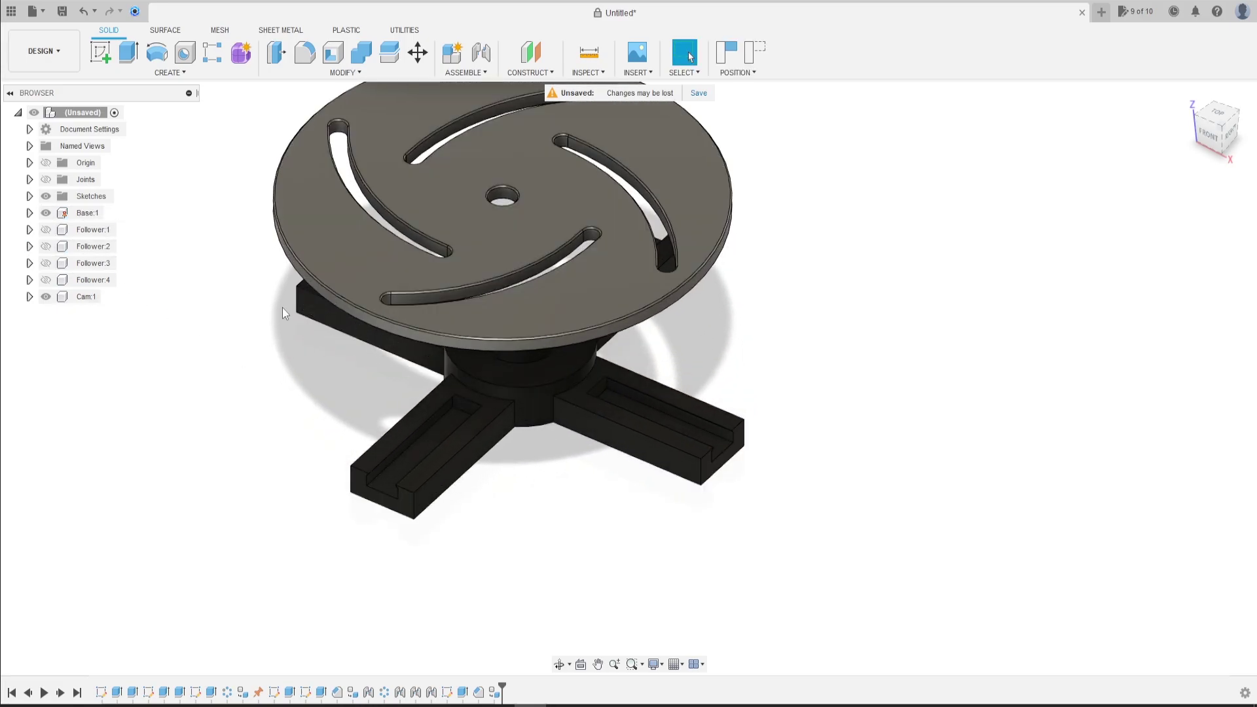
{"action": "middle_click_drag", "start_coordinate": [281, 308], "coordinate": [254, 281], "text": "shift"}
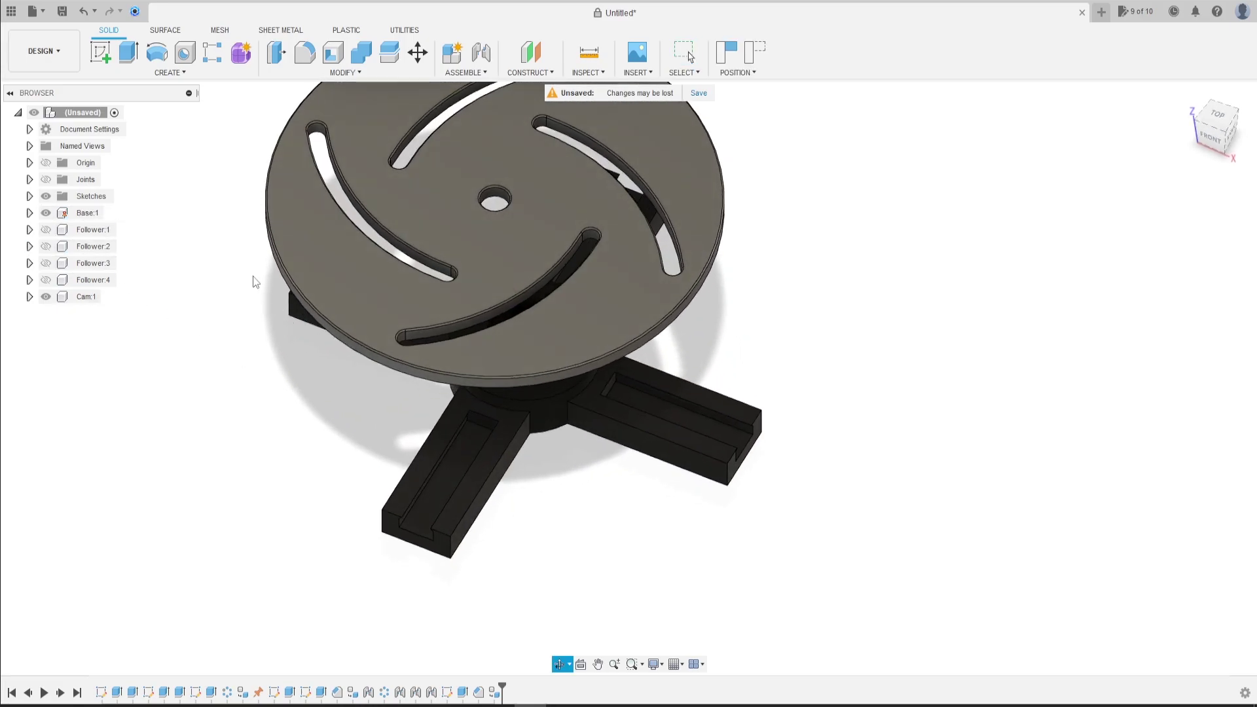
Step: Create a joint from the Cam disc's centre hole to the base's centre post
{"action": "left_click", "coordinate": [481, 52]}
{"action": "scroll", "coordinate": [501, 198], "scroll_direction": "up", "scroll_amount": 6}
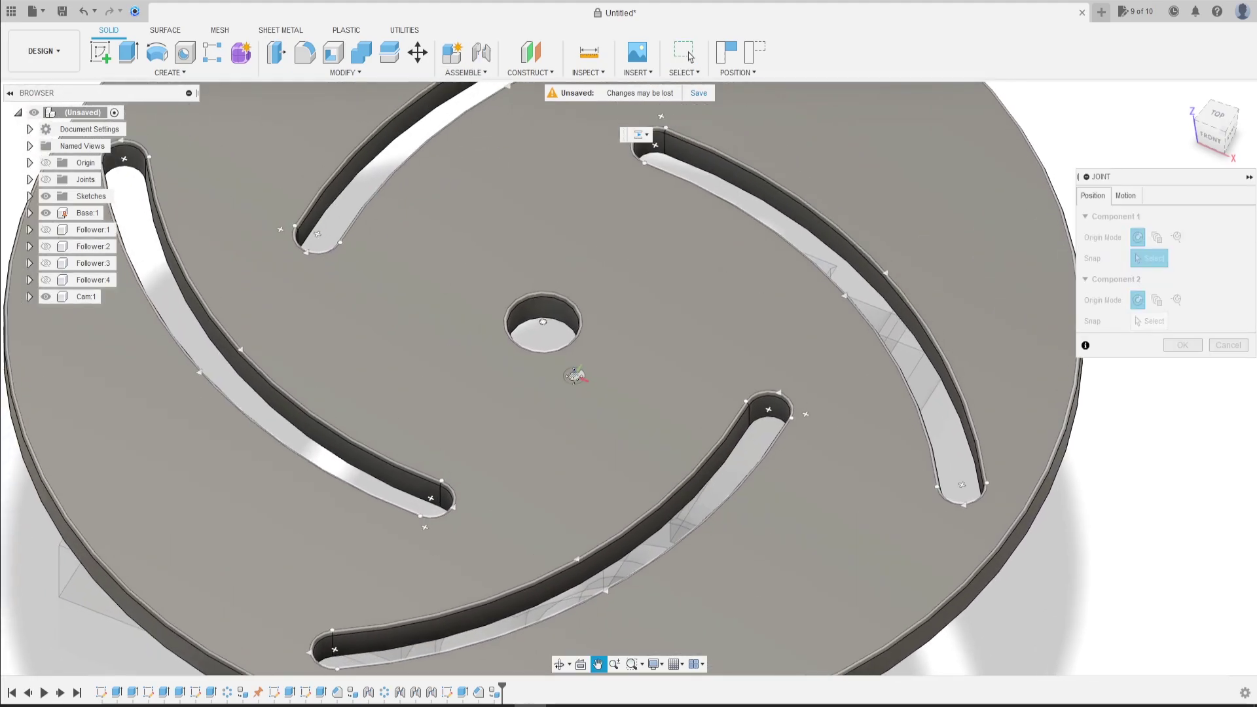
{"action": "scroll", "coordinate": [551, 294], "scroll_direction": "up", "scroll_amount": 4}
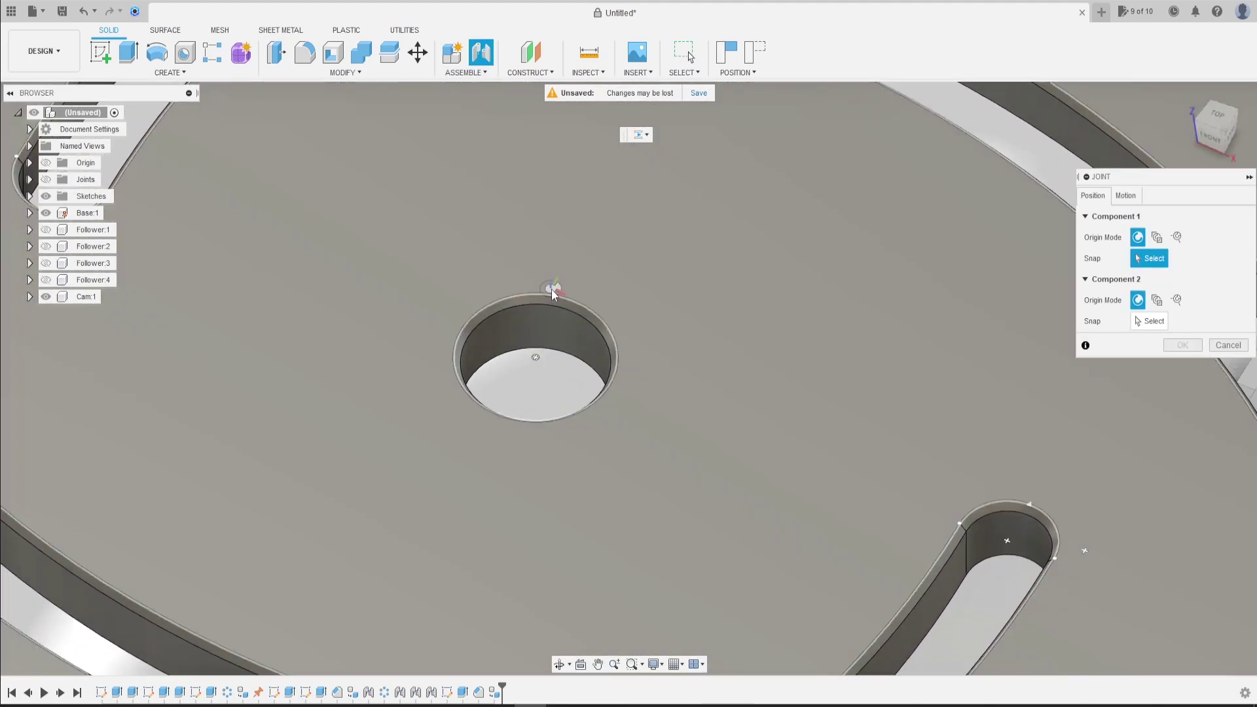
{"action": "left_click", "coordinate": [559, 296]}
{"action": "scroll", "coordinate": [576, 345], "scroll_direction": "down", "scroll_amount": 6}
{"action": "scroll", "coordinate": [537, 297], "scroll_direction": "up", "scroll_amount": 8}
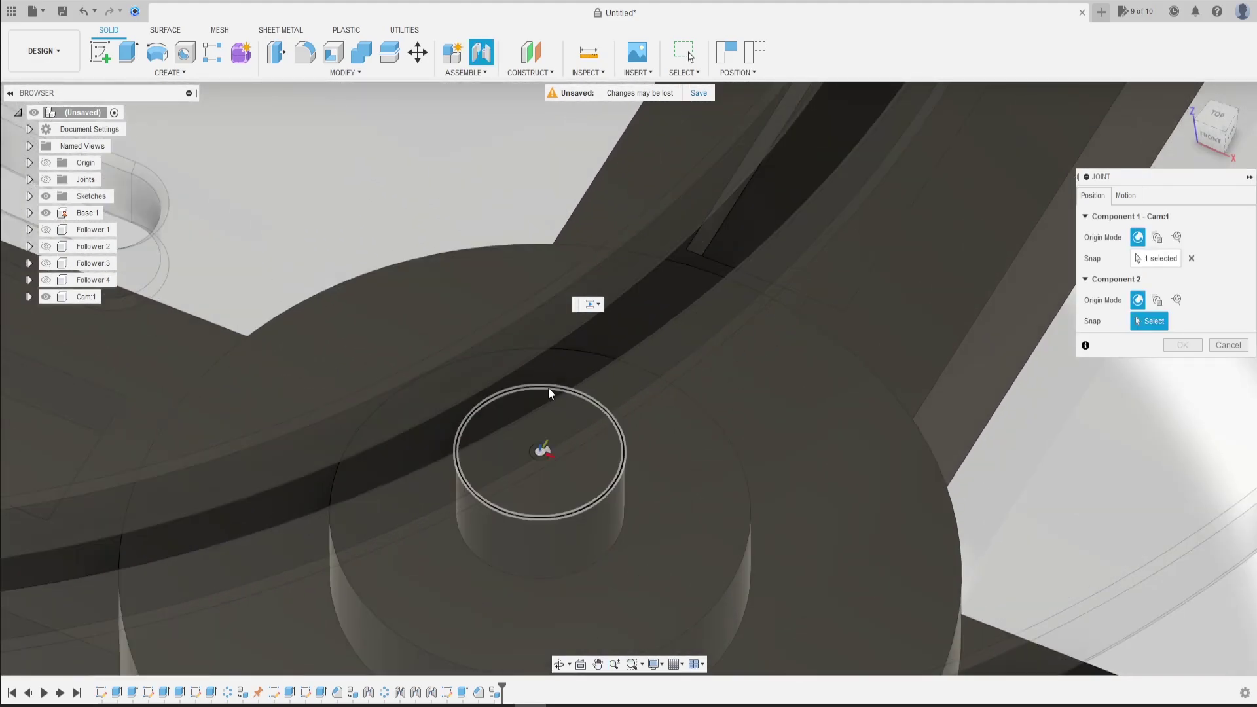
{"action": "left_click", "coordinate": [548, 387]}
{"action": "scroll", "coordinate": [537, 406], "scroll_direction": "down", "scroll_amount": 5}
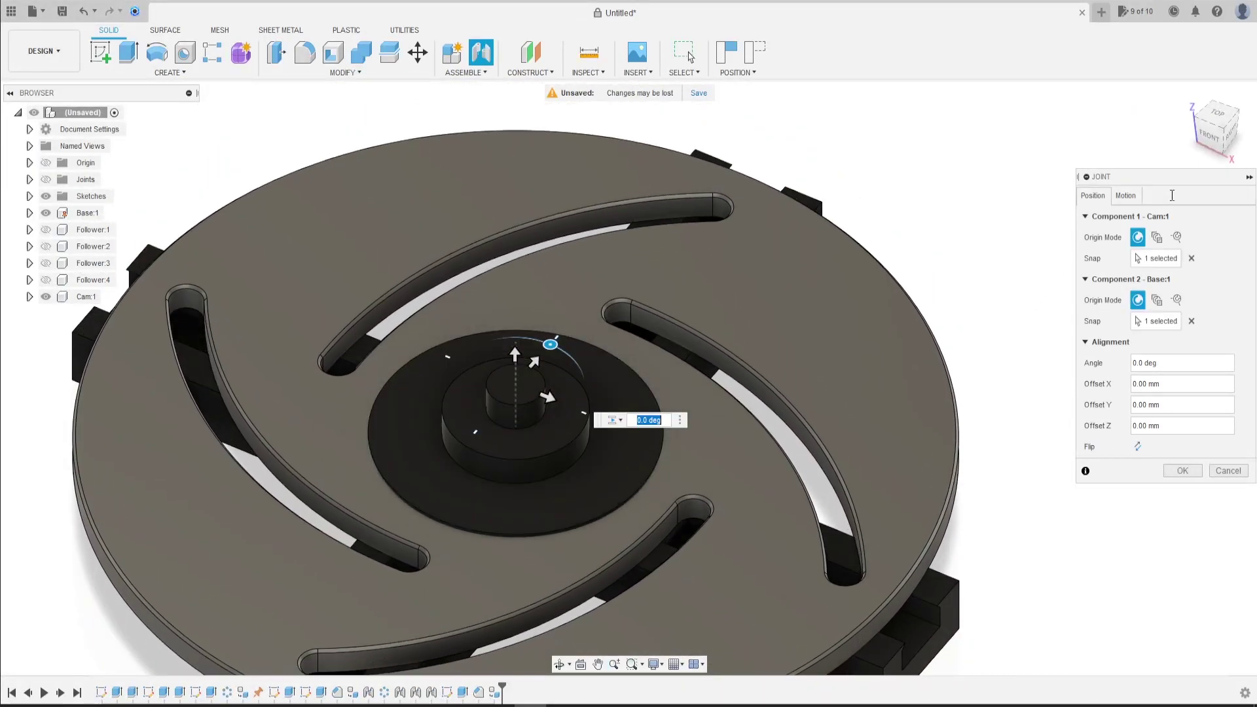
Step: Set the joint motion type to Revolute and confirm it
{"action": "left_click", "coordinate": [1125, 195]}
{"action": "left_click", "coordinate": [1173, 222]}
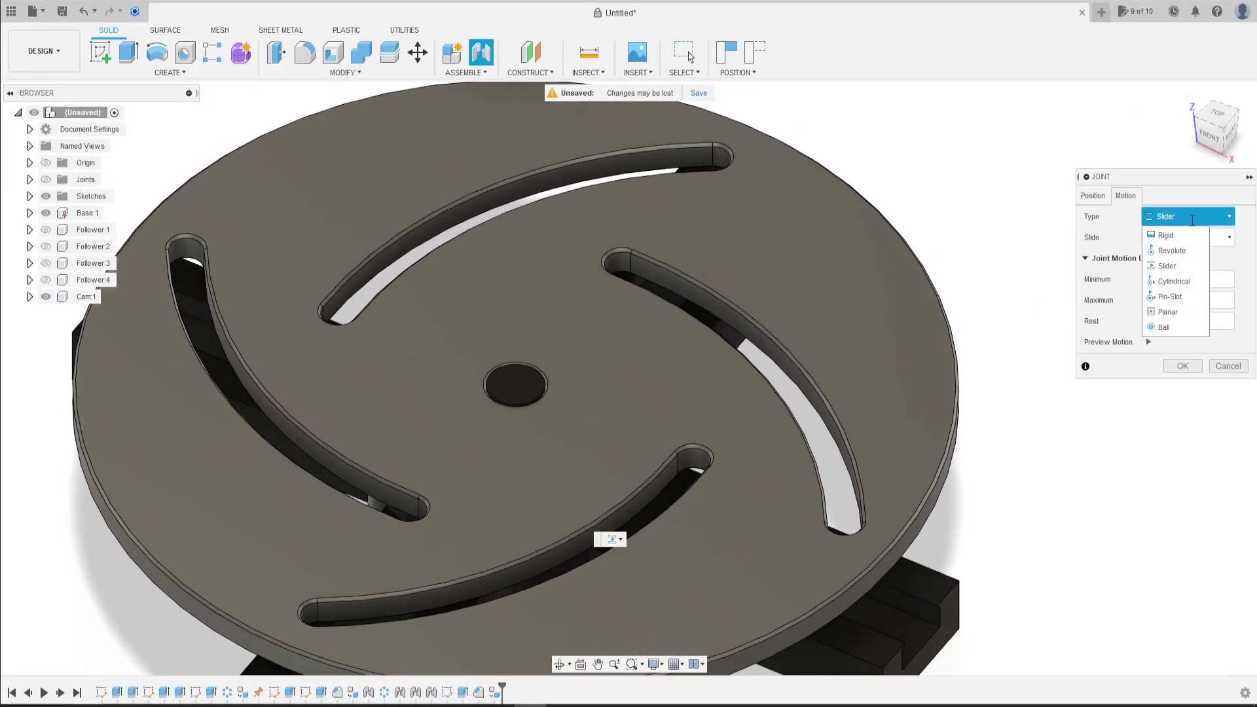
{"action": "left_click", "coordinate": [1171, 247]}
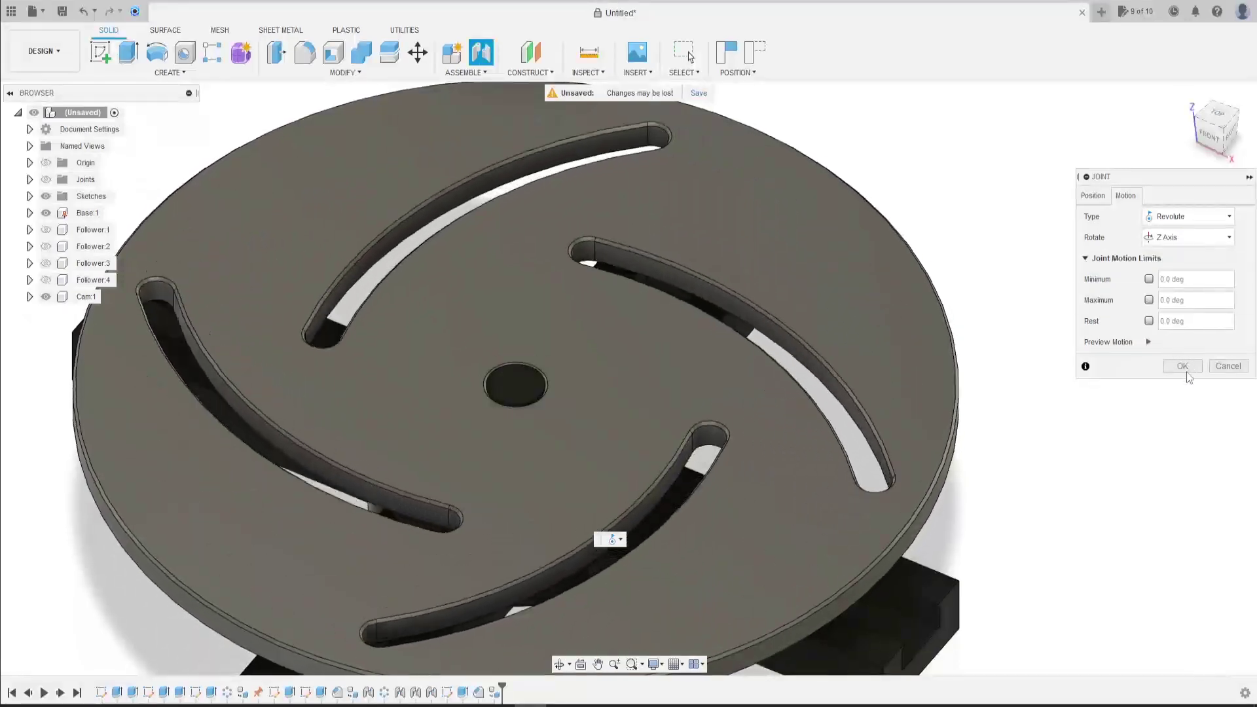
{"action": "left_click", "coordinate": [1183, 366]}
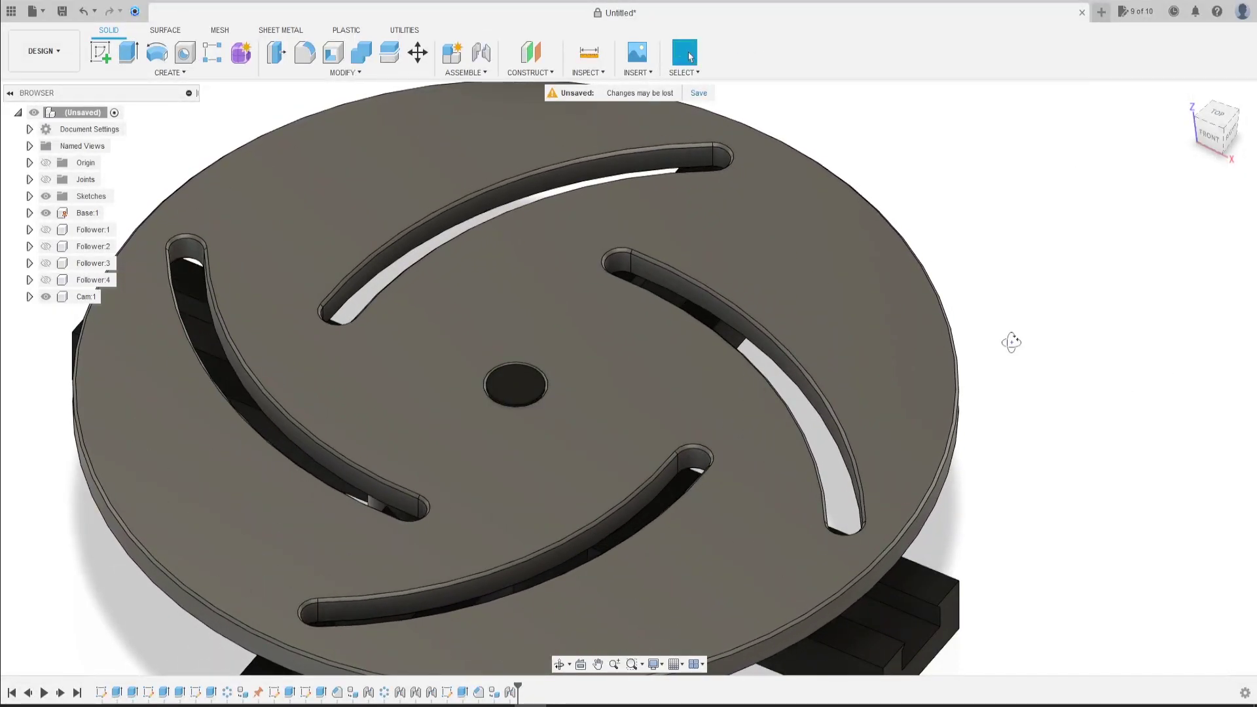
{"action": "scroll", "coordinate": [1033, 348], "scroll_direction": "down", "scroll_amount": 5}
{"action": "middle_click_drag", "start_coordinate": [1044, 393], "coordinate": [940, 364]}
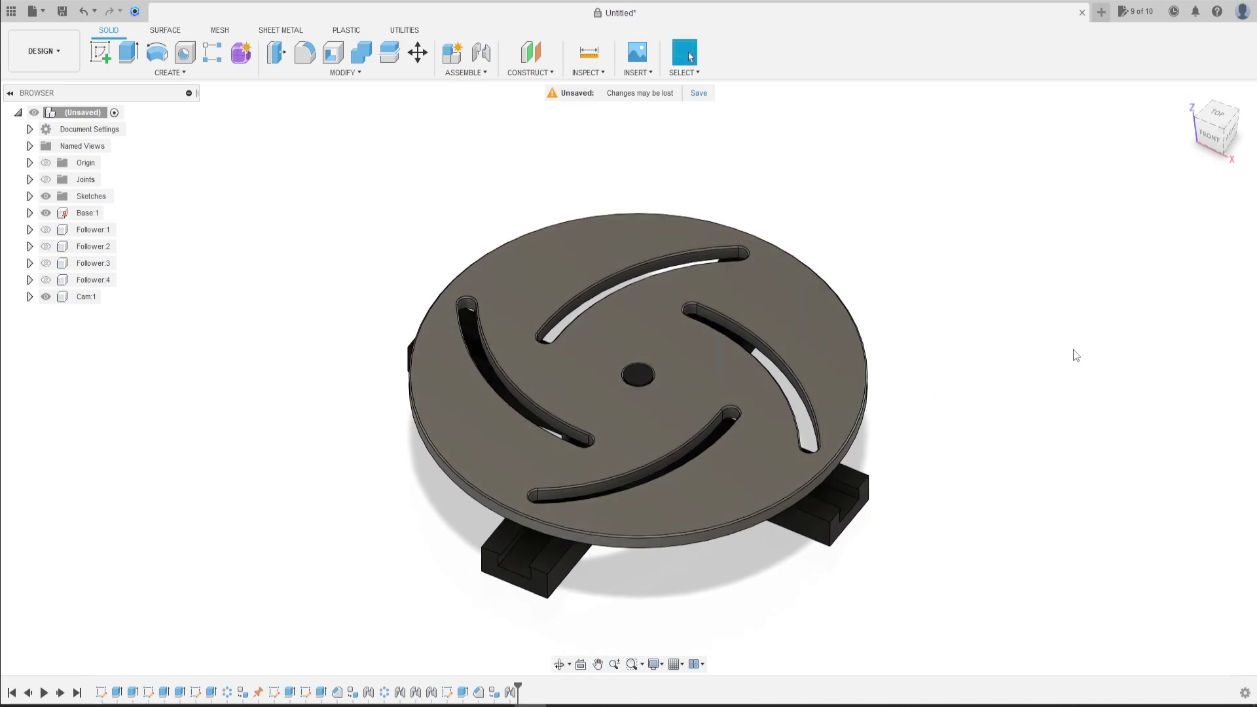
Step: Apply Paint - Enamel Glossy (Red) to the Cam disc
{"action": "key", "text": "a"}
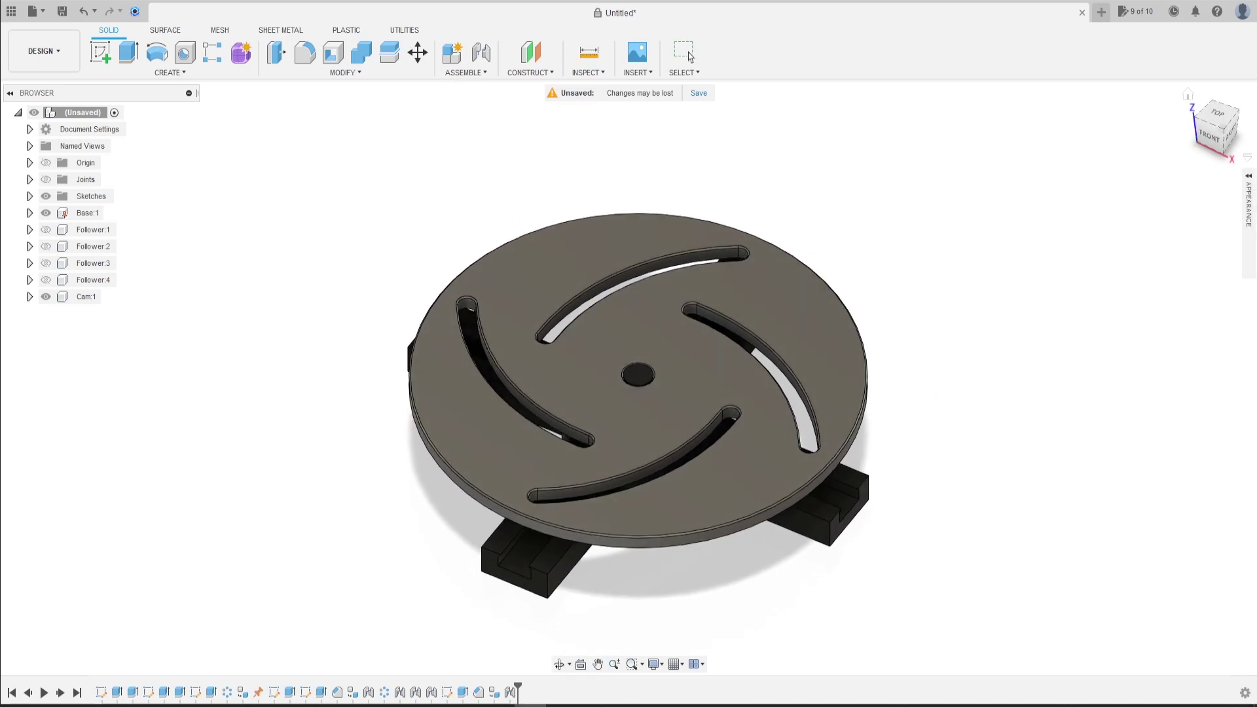
{"action": "left_click", "coordinate": [1248, 178]}
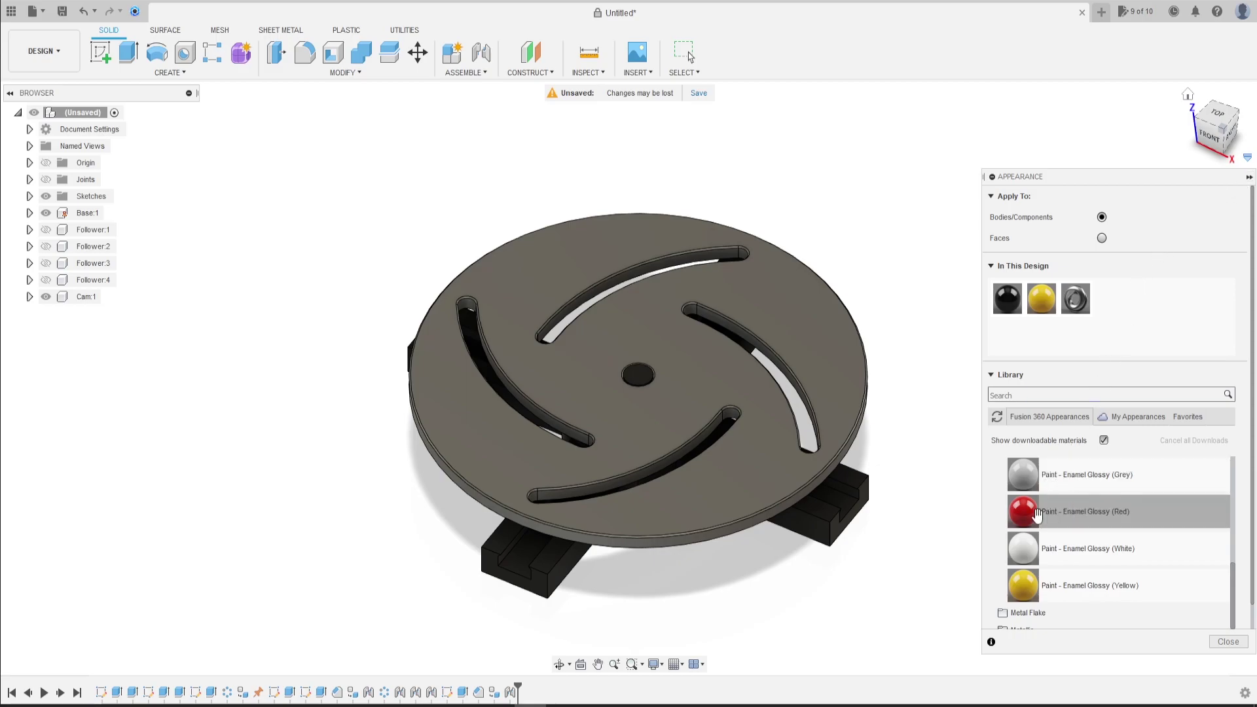
{"action": "left_click_drag", "start_coordinate": [1032, 518], "coordinate": [771, 467]}
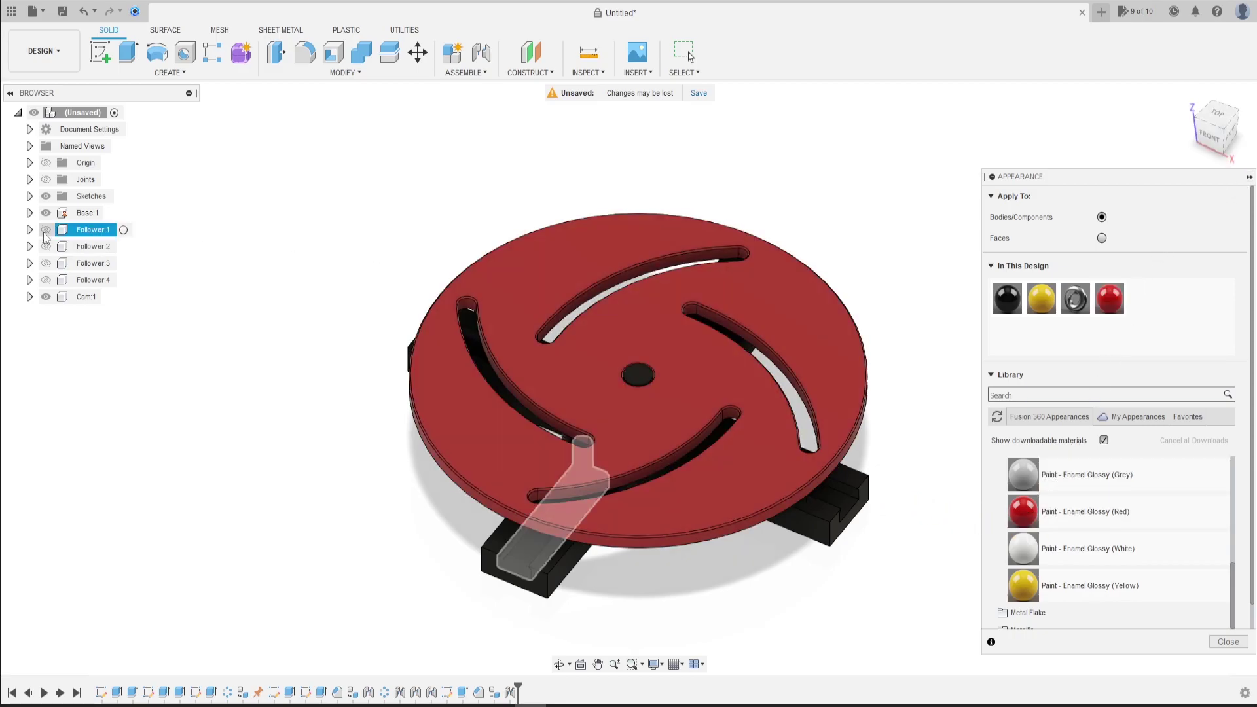
Step: Make Follower:1 through Follower:4 visible again and view the disc from above
{"action": "left_click", "coordinate": [45, 230]}
{"action": "left_click", "coordinate": [45, 246]}
{"action": "left_click", "coordinate": [45, 263]}
{"action": "left_click", "coordinate": [45, 279]}
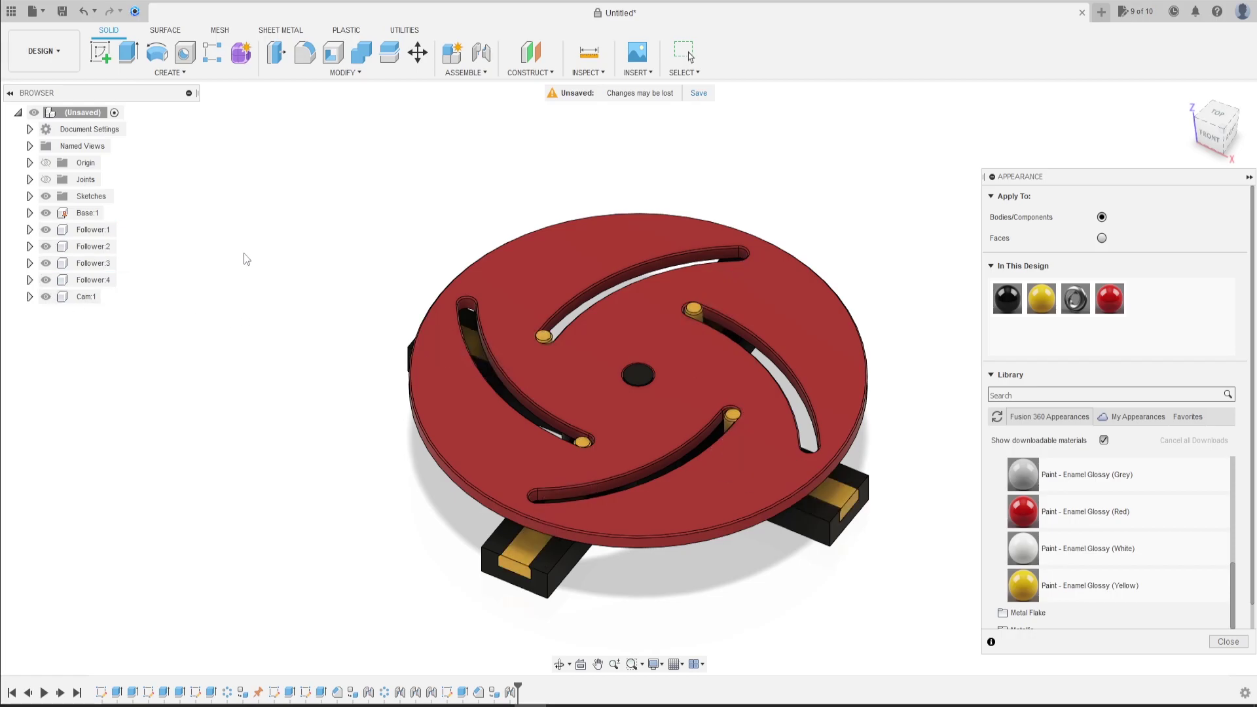
{"action": "middle_click_drag", "start_coordinate": [261, 249], "coordinate": [339, 262], "text": "shift"}
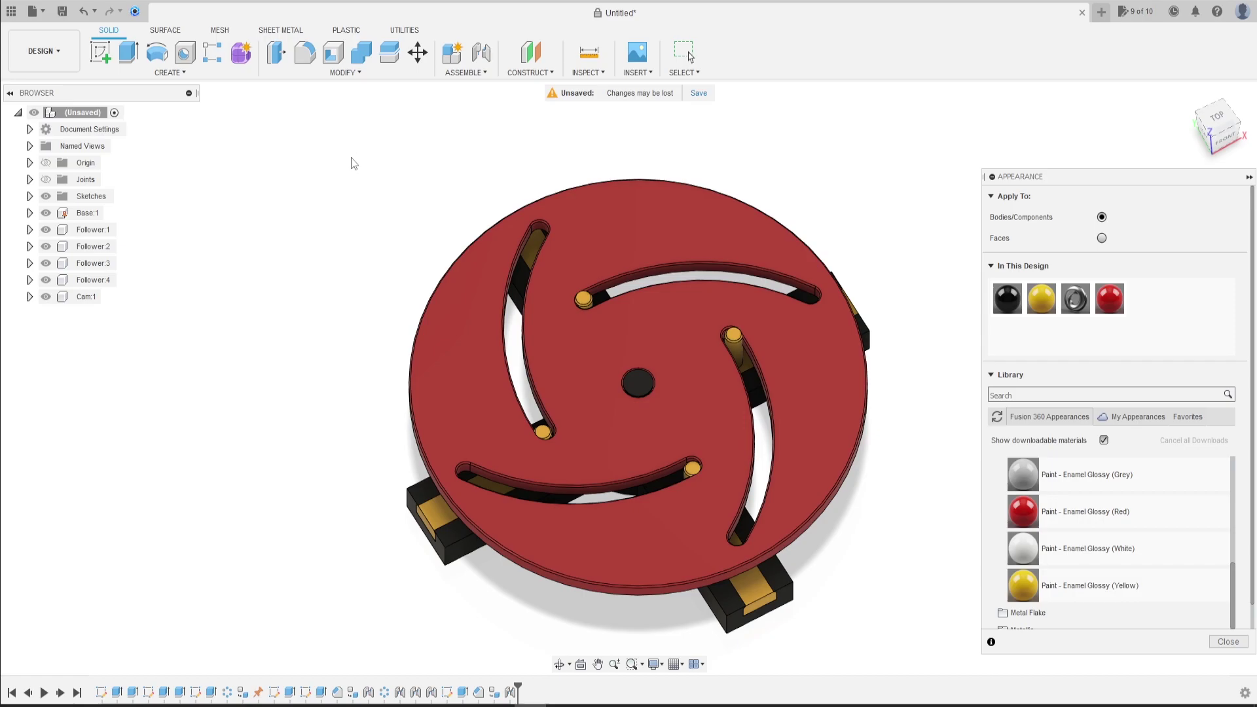
Step: Add a tangent relationship between the first follower pin and its cam slot face
{"action": "left_click", "coordinate": [484, 72]}
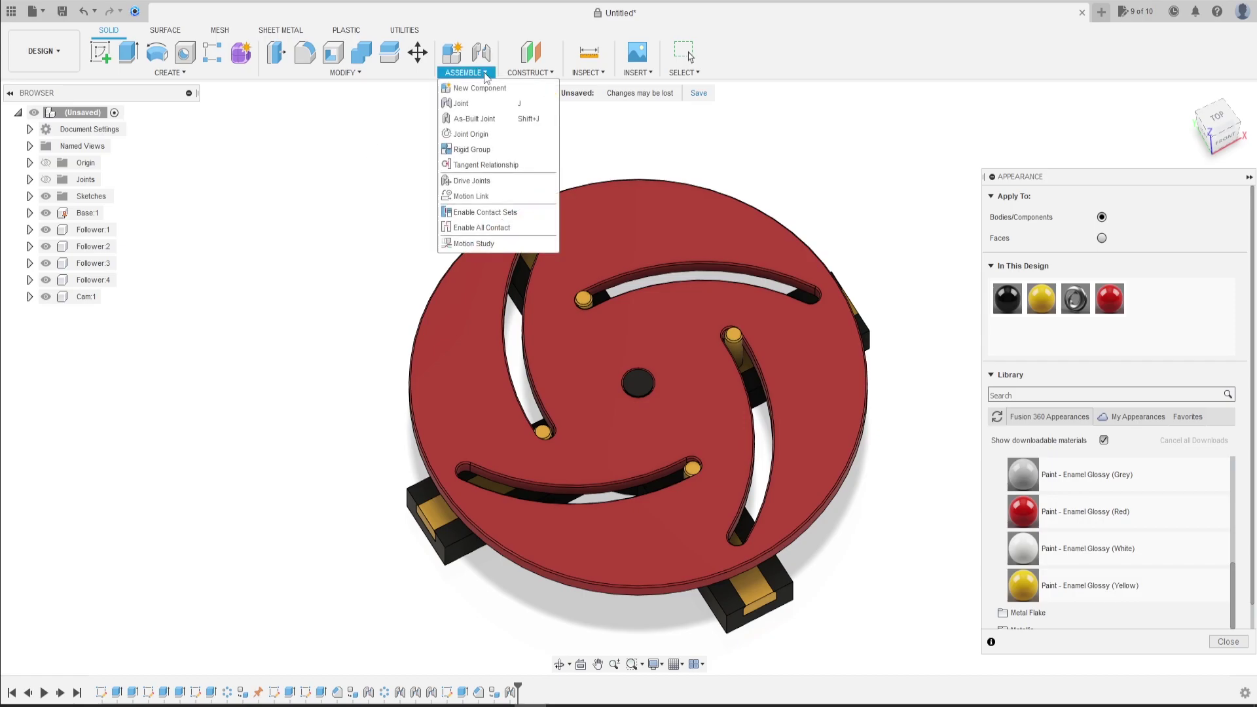
{"action": "left_click", "coordinate": [490, 165]}
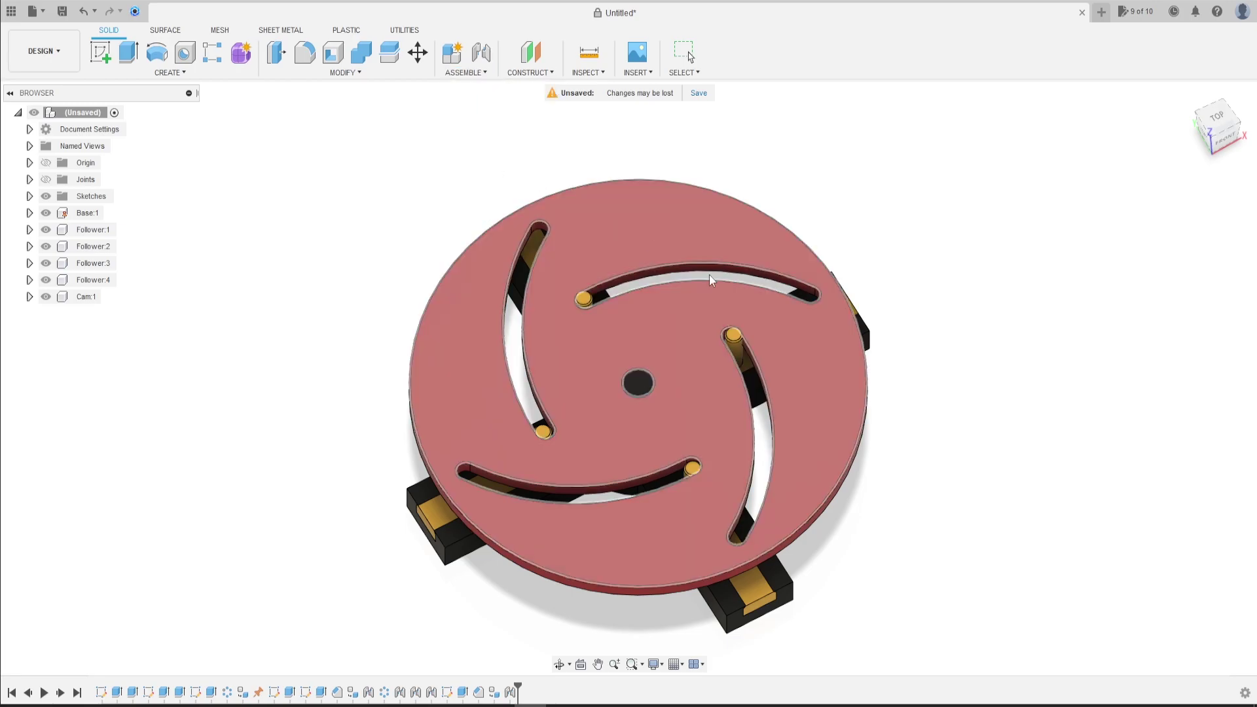
{"action": "scroll", "coordinate": [709, 274], "scroll_direction": "up", "scroll_amount": 5}
{"action": "scroll", "coordinate": [701, 380], "scroll_direction": "up", "scroll_amount": 6}
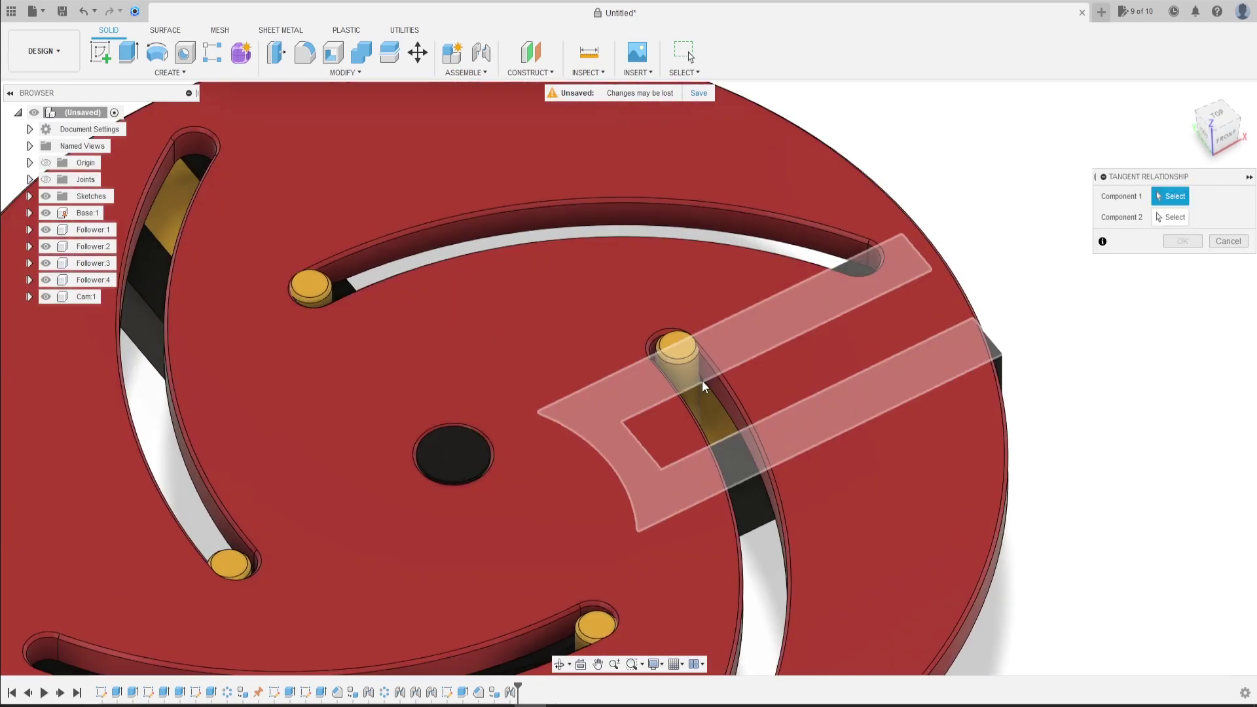
{"action": "left_click", "coordinate": [678, 367]}
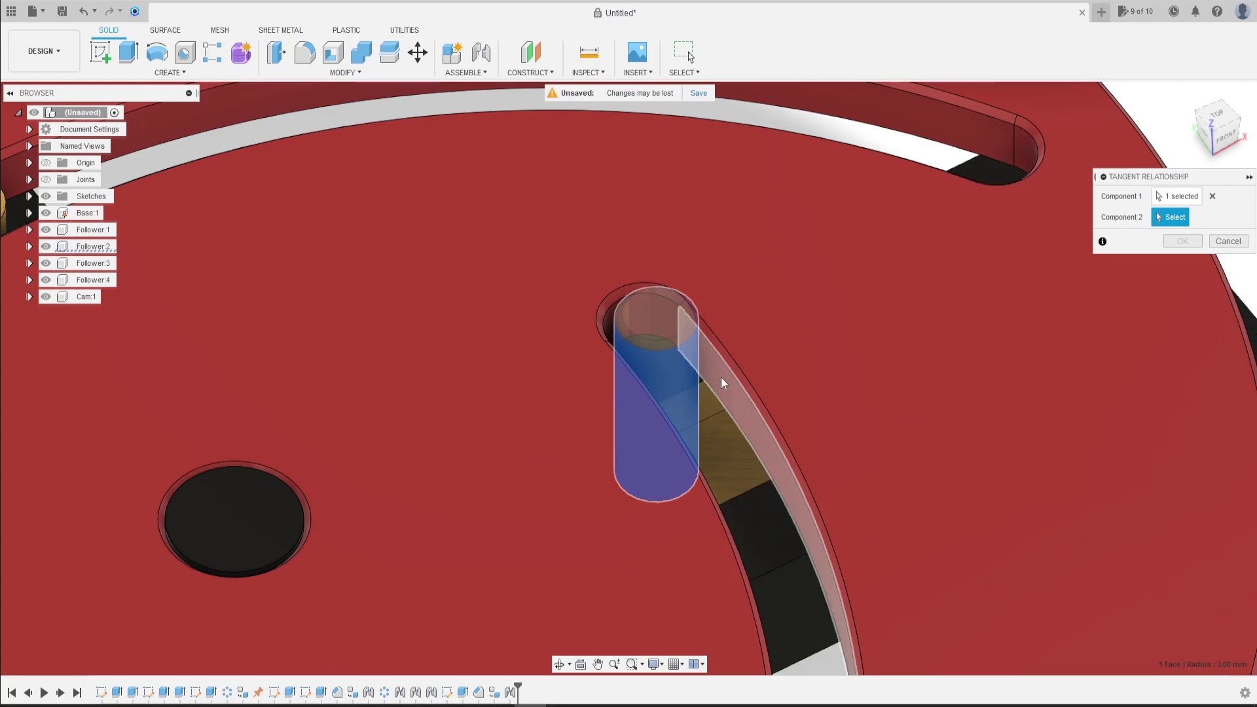
{"action": "left_click", "coordinate": [721, 377]}
{"action": "scroll", "coordinate": [722, 382], "scroll_direction": "down", "scroll_amount": 5}
{"action": "scroll", "coordinate": [724, 386], "scroll_direction": "down", "scroll_amount": 1}
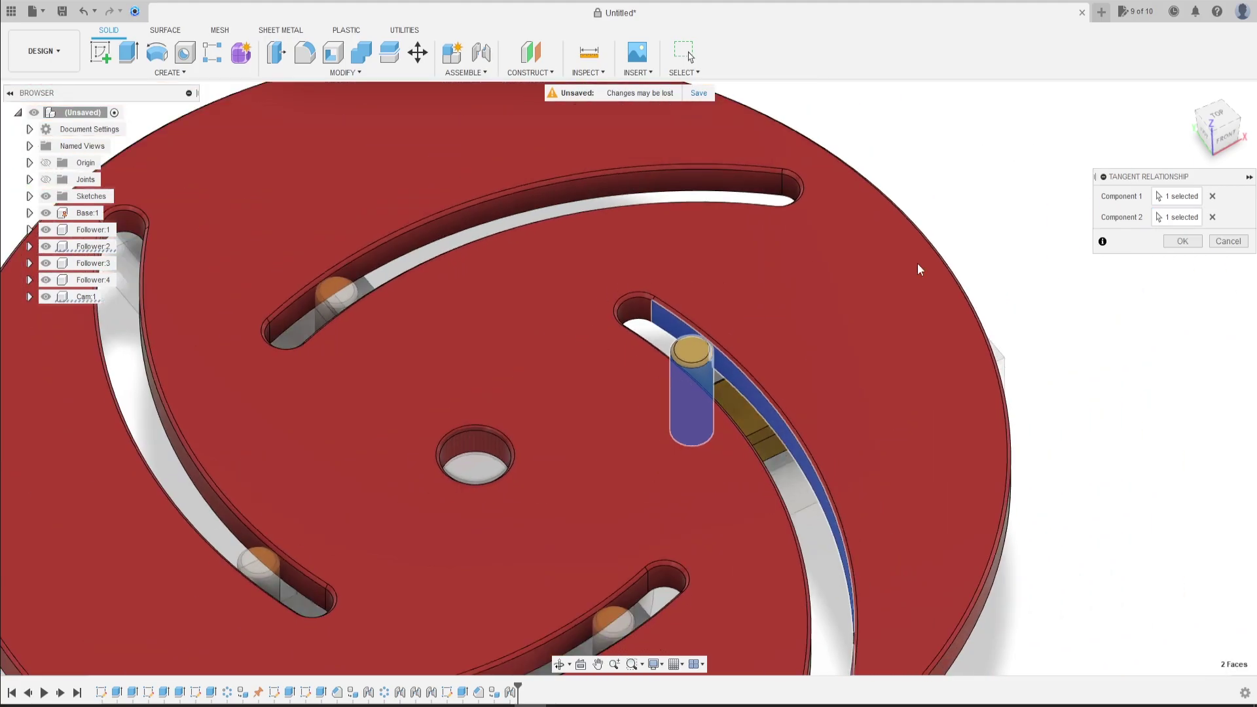
{"action": "left_click", "coordinate": [1168, 241]}
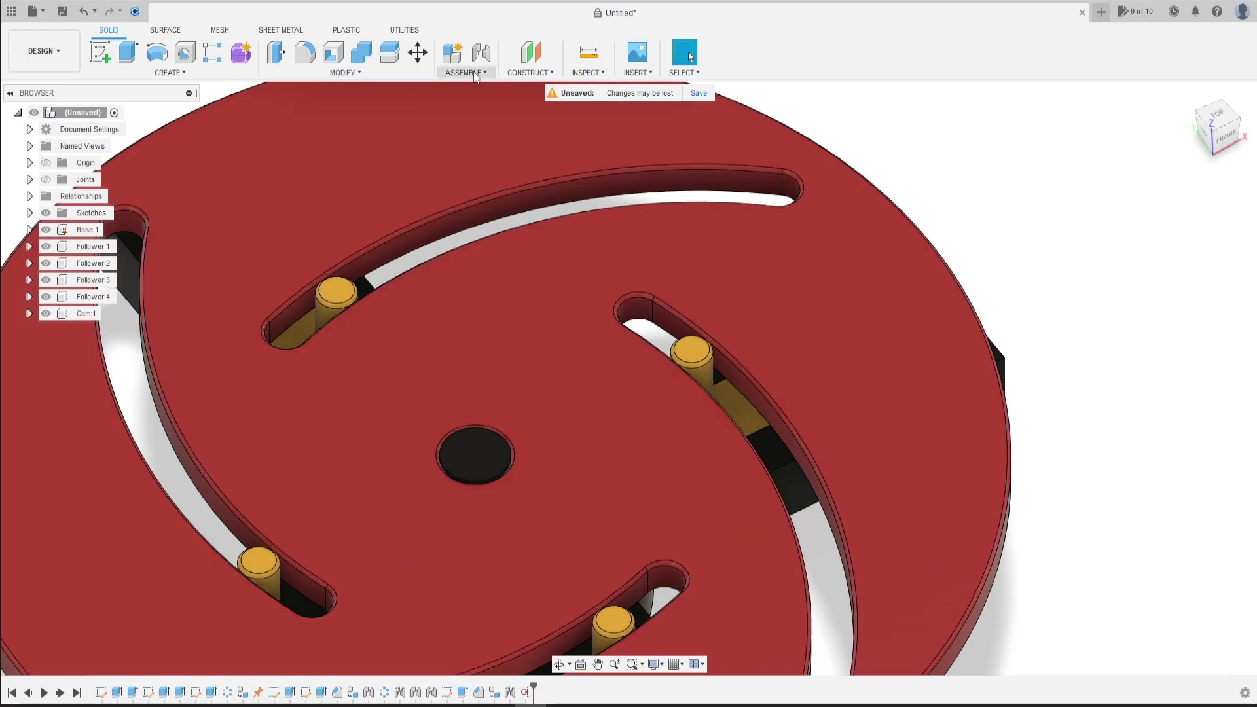
Step: Make the second follower pin tangent to the slot wall it should touch
{"action": "left_click", "coordinate": [481, 74]}
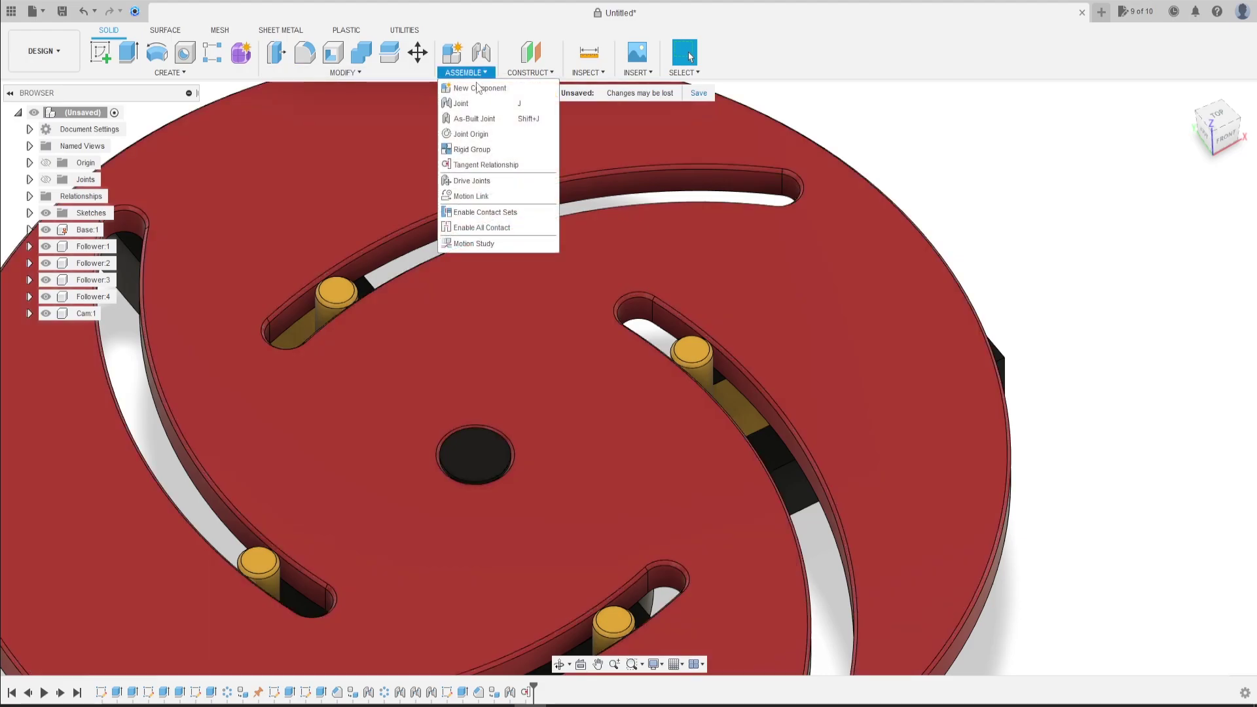
{"action": "left_click", "coordinate": [489, 165]}
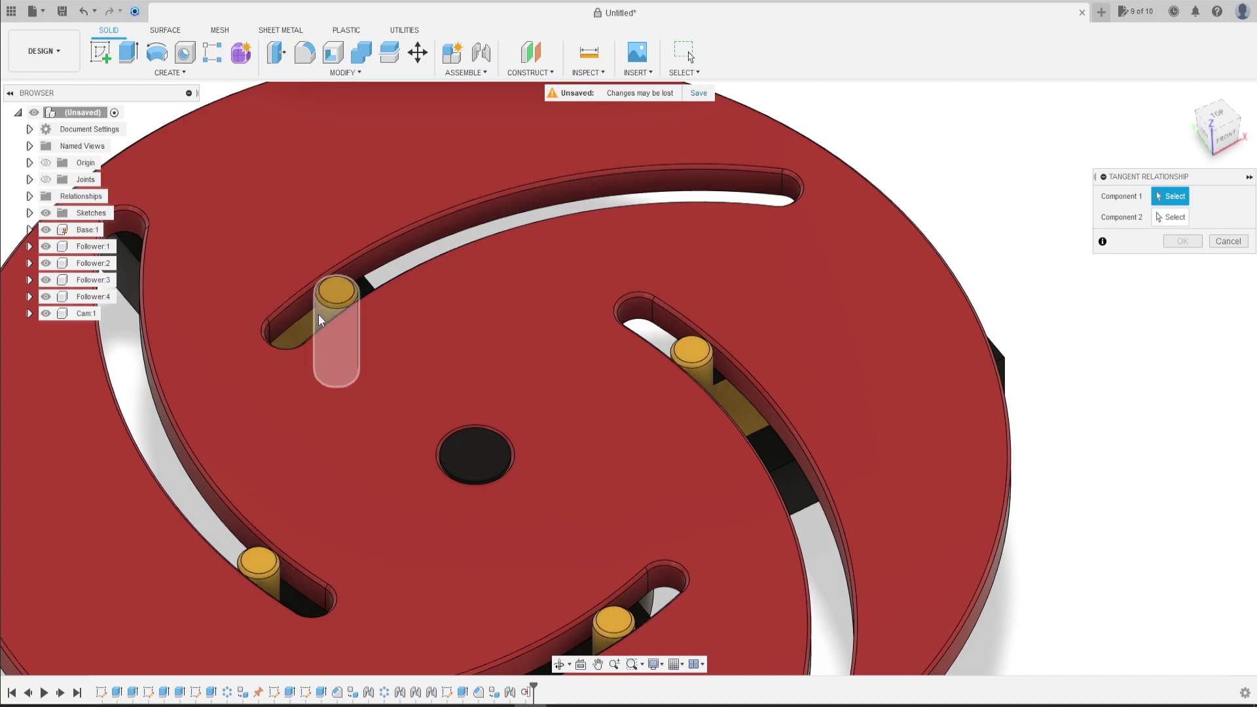
{"action": "left_click", "coordinate": [320, 315]}
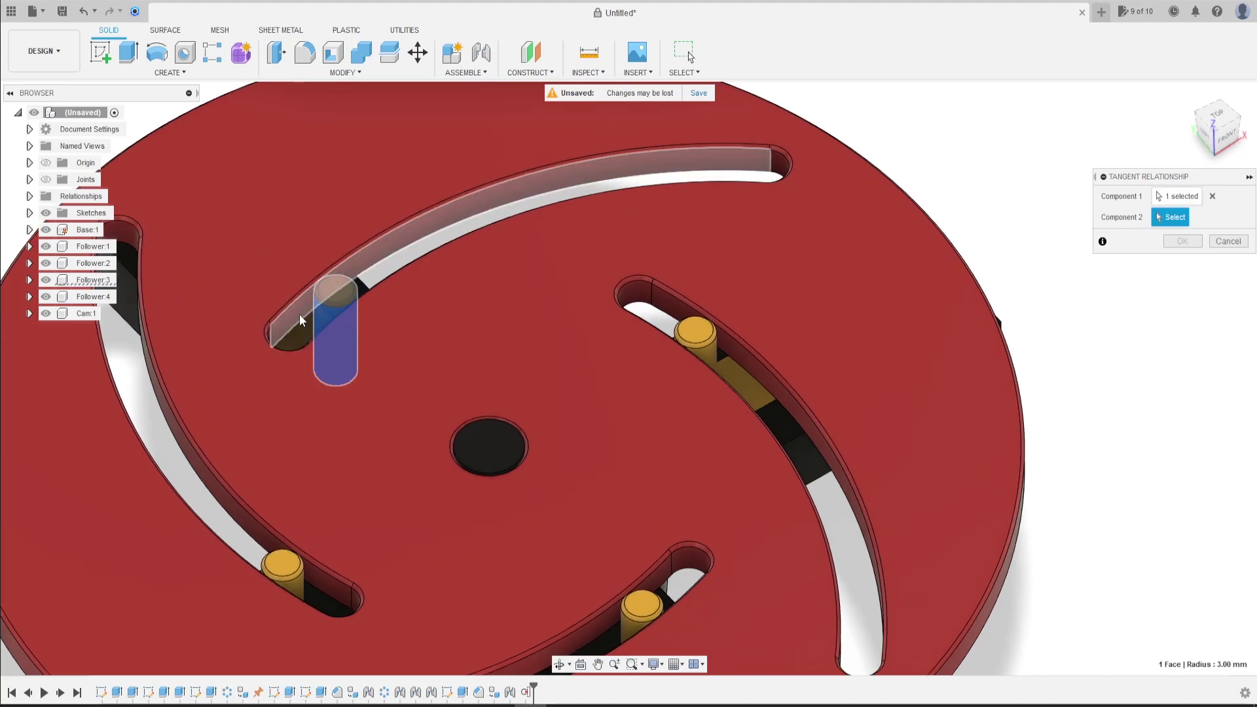
{"action": "left_click", "coordinate": [299, 315]}
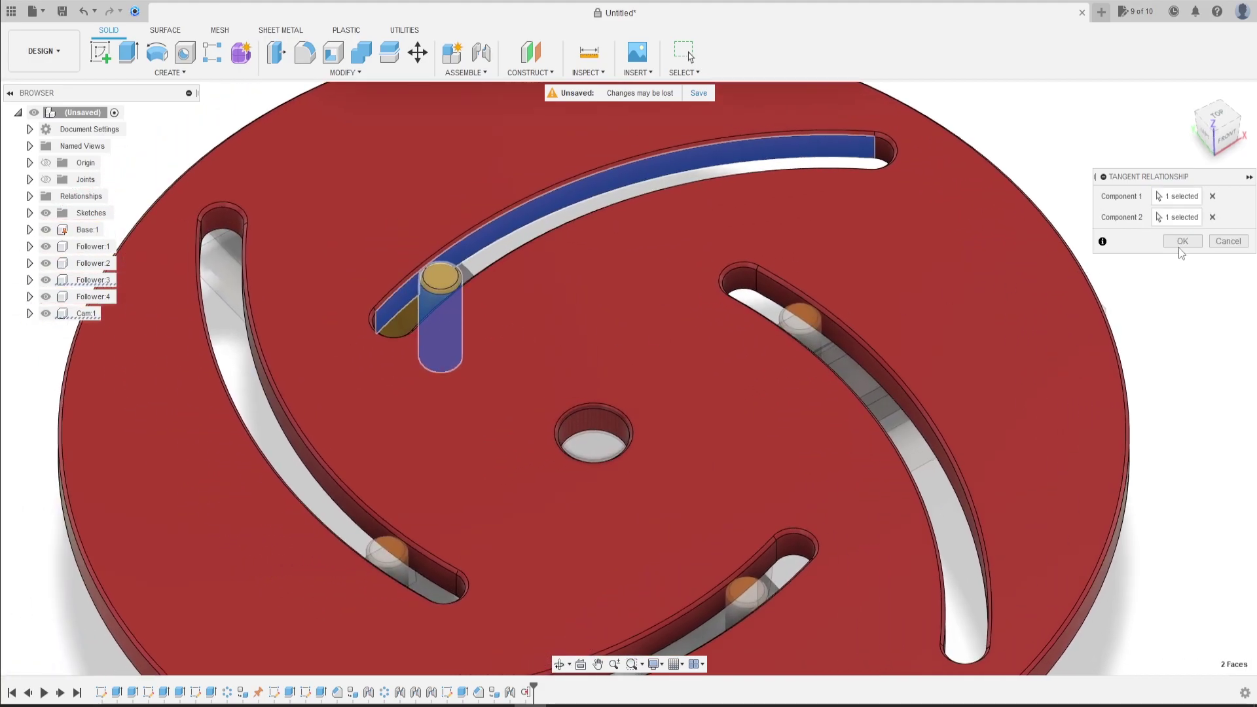
{"action": "left_click", "coordinate": [1182, 241]}
{"action": "scroll", "coordinate": [469, 461], "scroll_direction": "up", "scroll_amount": 5}
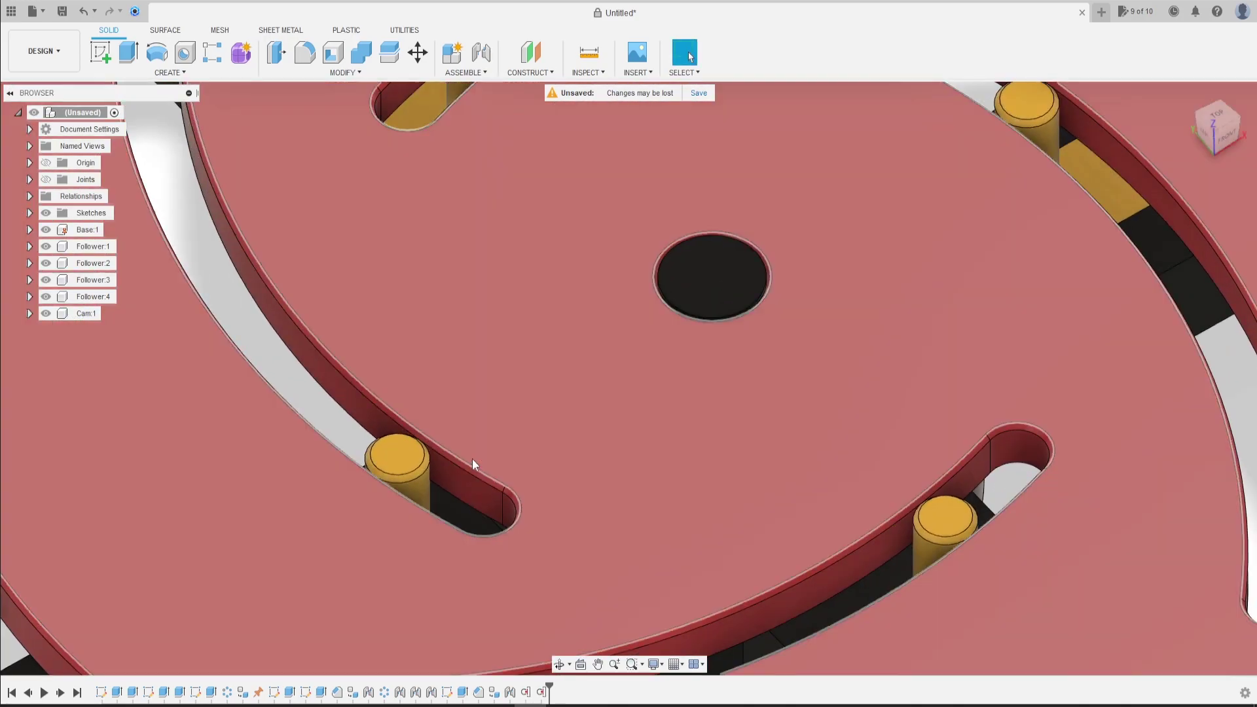
Step: Create the third tangent relationship between the next follower pin and its slot wall
{"action": "left_click", "coordinate": [483, 72]}
{"action": "left_click", "coordinate": [471, 164]}
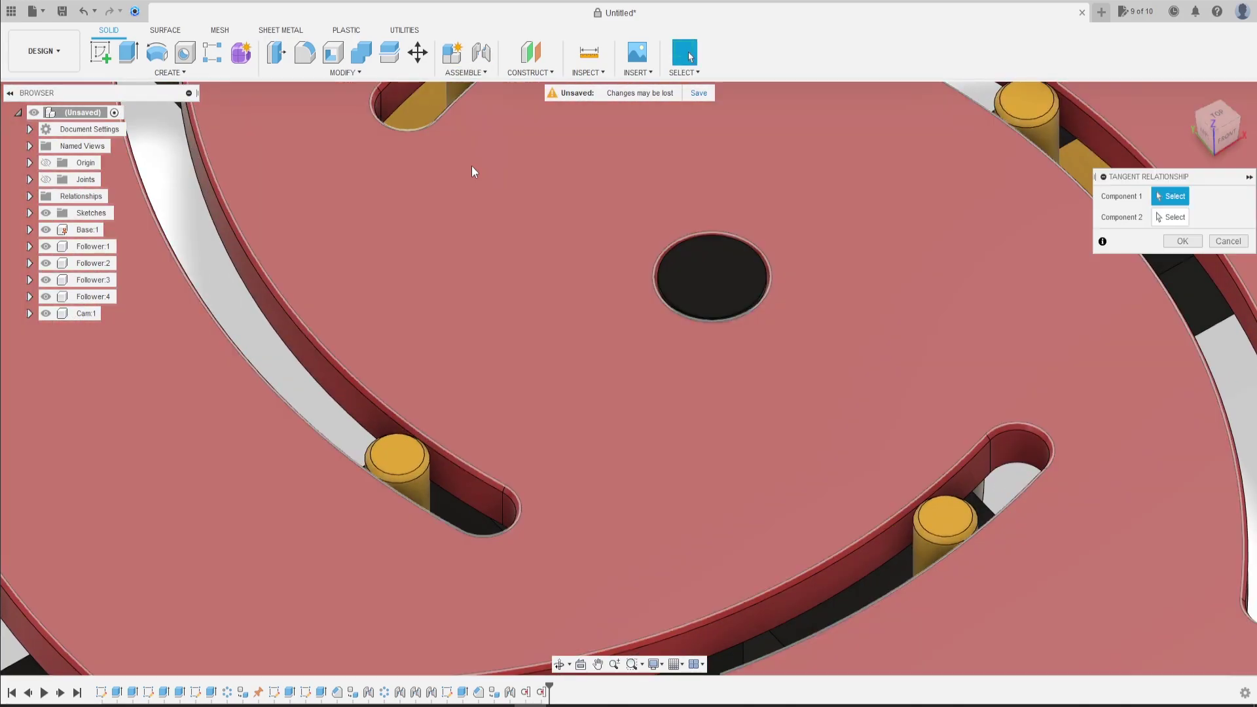
{"action": "scroll", "coordinate": [572, 338], "scroll_direction": "down", "scroll_amount": 4}
{"action": "middle_click_drag", "start_coordinate": [676, 404], "coordinate": [538, 381], "text": "shift"}
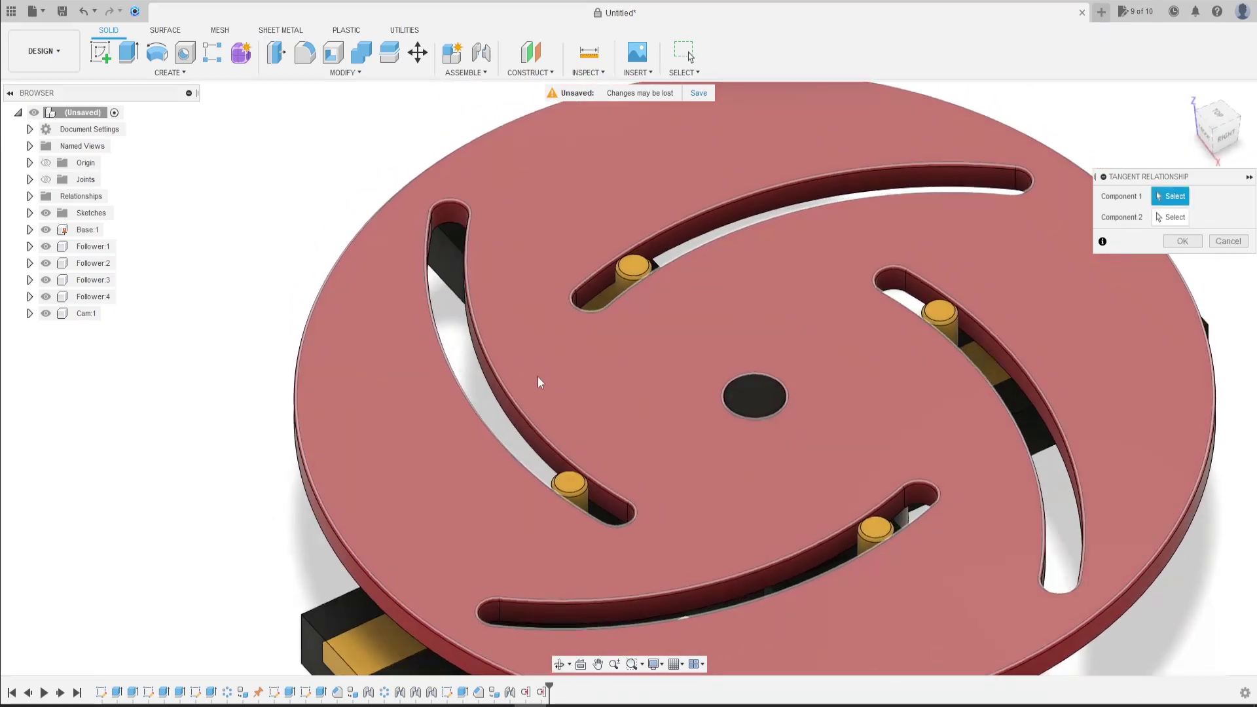
{"action": "scroll", "coordinate": [613, 273], "scroll_direction": "up", "scroll_amount": 5}
{"action": "left_click", "coordinate": [662, 256]}
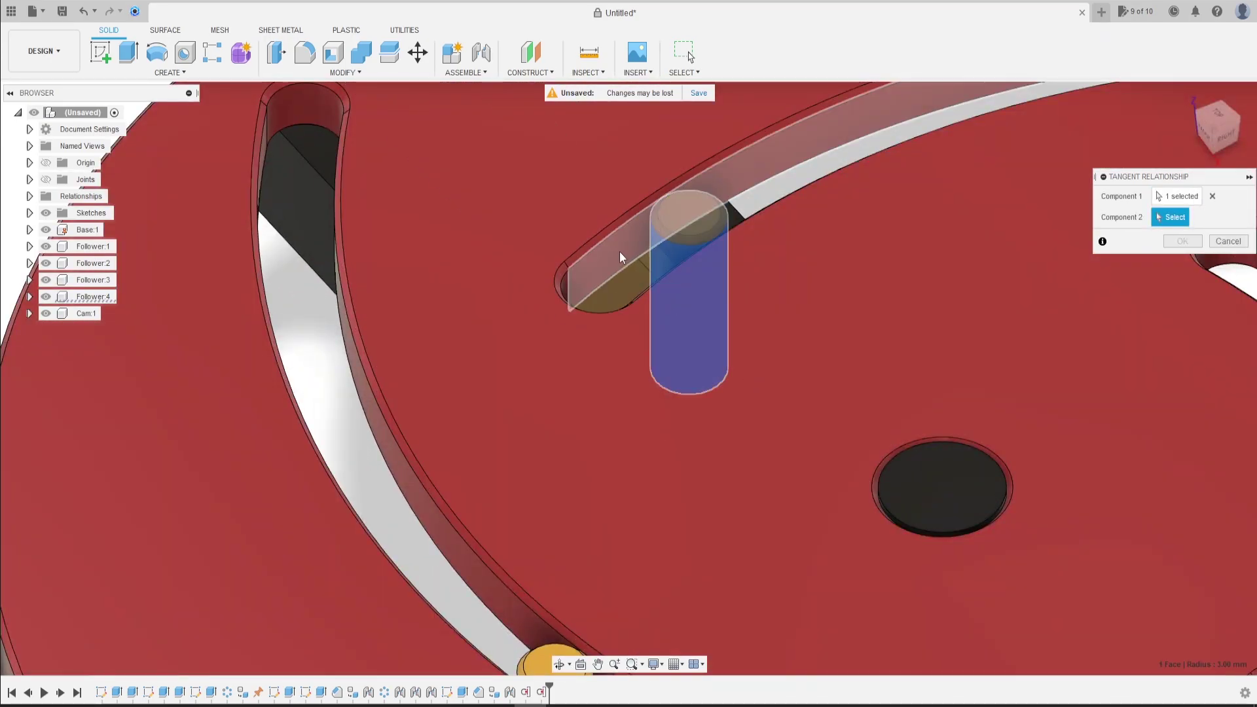
{"action": "left_click", "coordinate": [619, 251]}
{"action": "scroll", "coordinate": [612, 288], "scroll_direction": "down", "scroll_amount": 4}
{"action": "left_click", "coordinate": [1178, 241]}
Step: Add the fourth tangent relationship for the last follower pin and its slot face
{"action": "scroll", "coordinate": [800, 345], "scroll_direction": "down", "scroll_amount": 5}
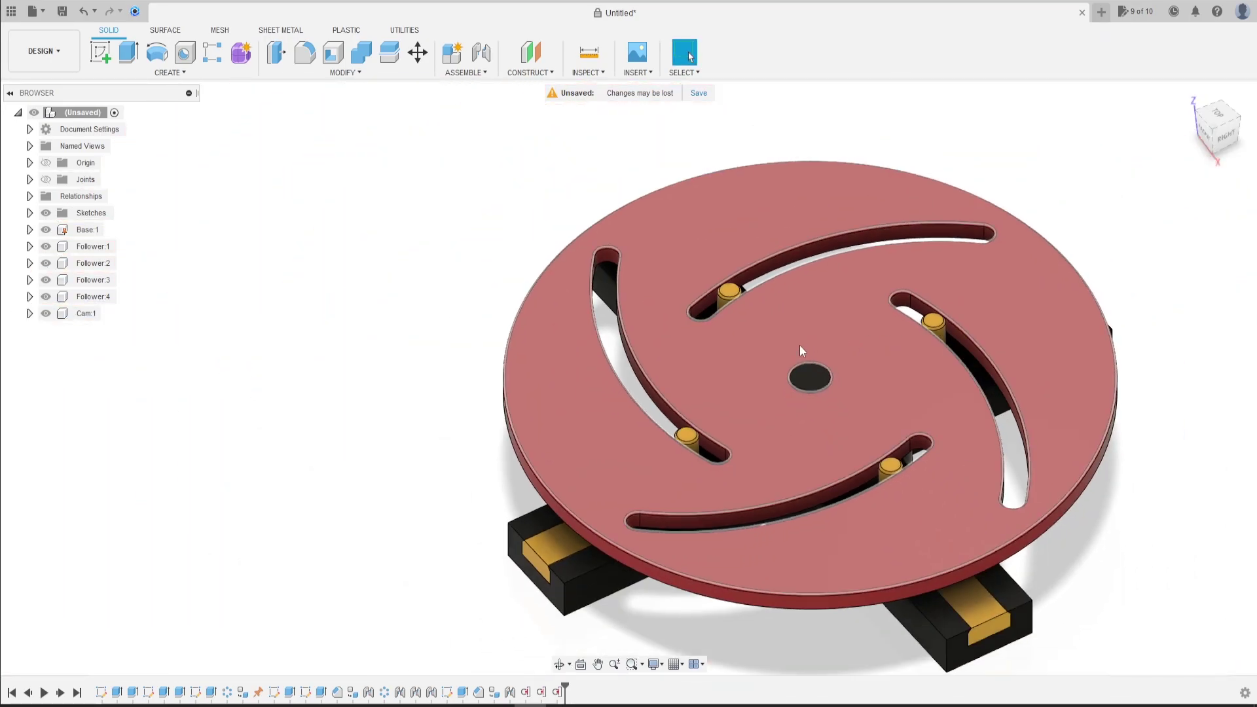
{"action": "middle_click_drag", "start_coordinate": [799, 344], "coordinate": [740, 346], "text": "shift"}
{"action": "scroll", "coordinate": [741, 327], "scroll_direction": "up", "scroll_amount": 6}
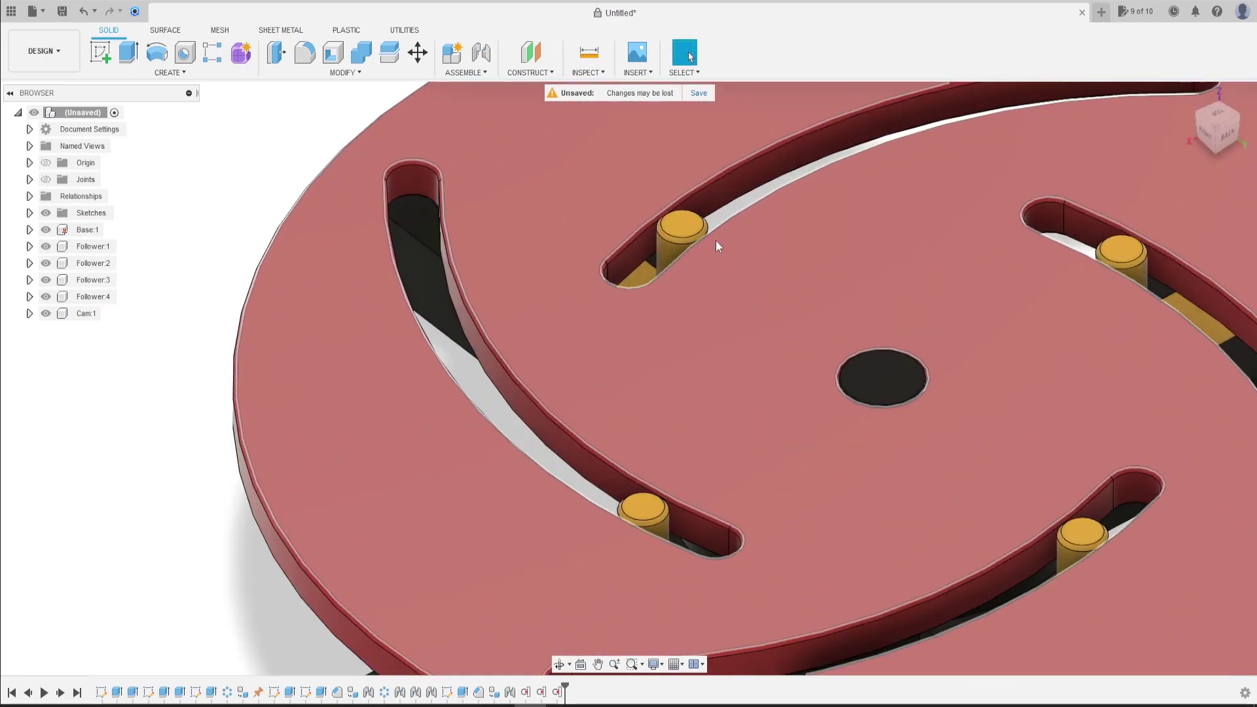
{"action": "middle_click_drag", "start_coordinate": [717, 241], "coordinate": [720, 331]}
{"action": "left_click", "coordinate": [465, 72]}
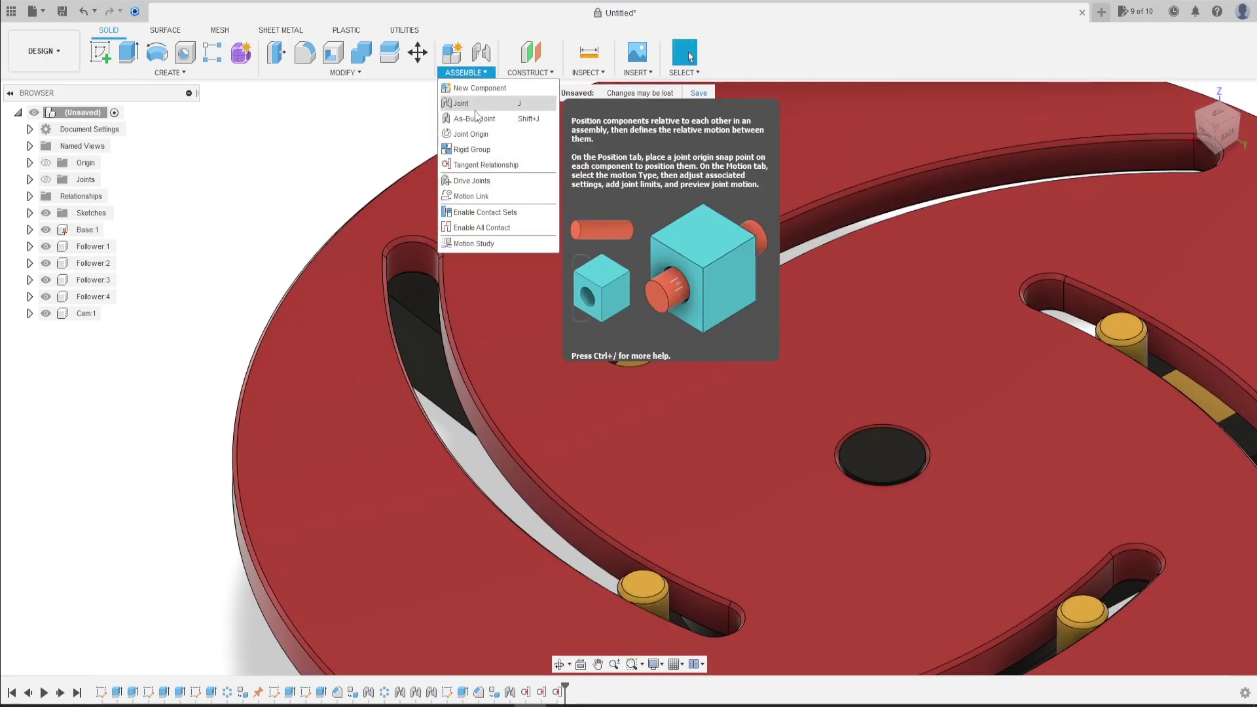
{"action": "left_click", "coordinate": [485, 164]}
{"action": "scroll", "coordinate": [707, 359], "scroll_direction": "up", "scroll_amount": 5}
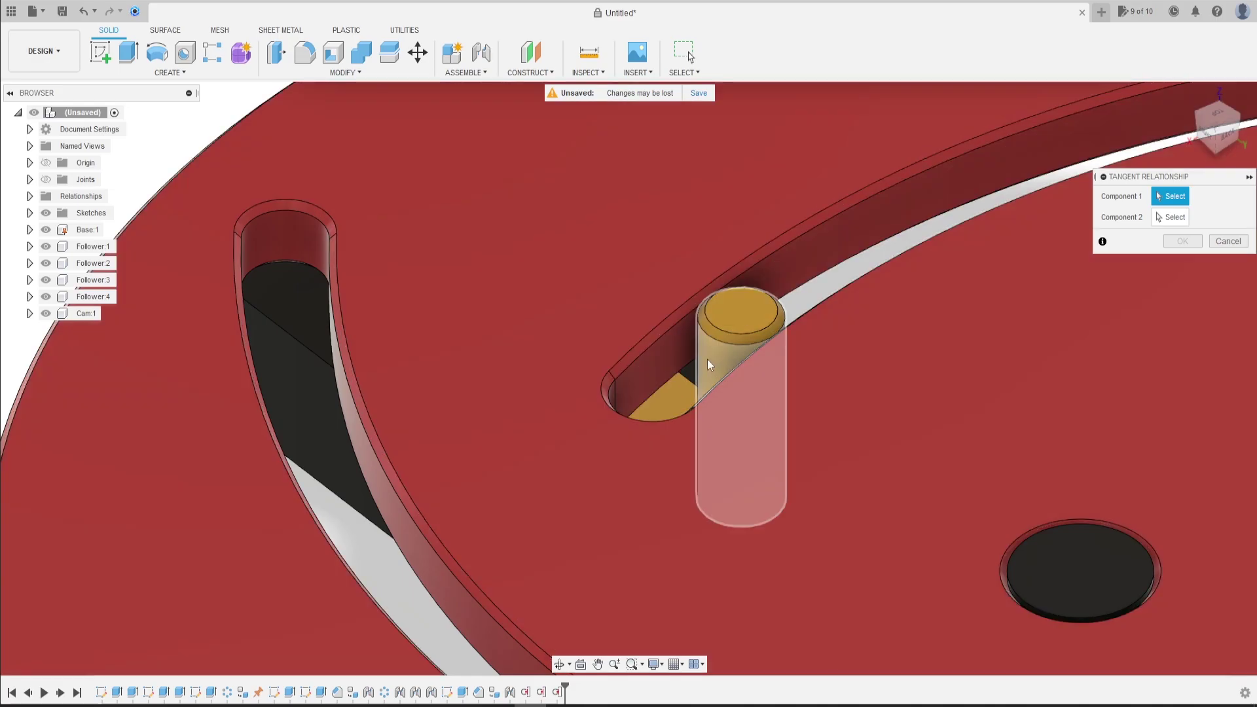
{"action": "left_click", "coordinate": [712, 361]}
{"action": "left_click", "coordinate": [672, 358]}
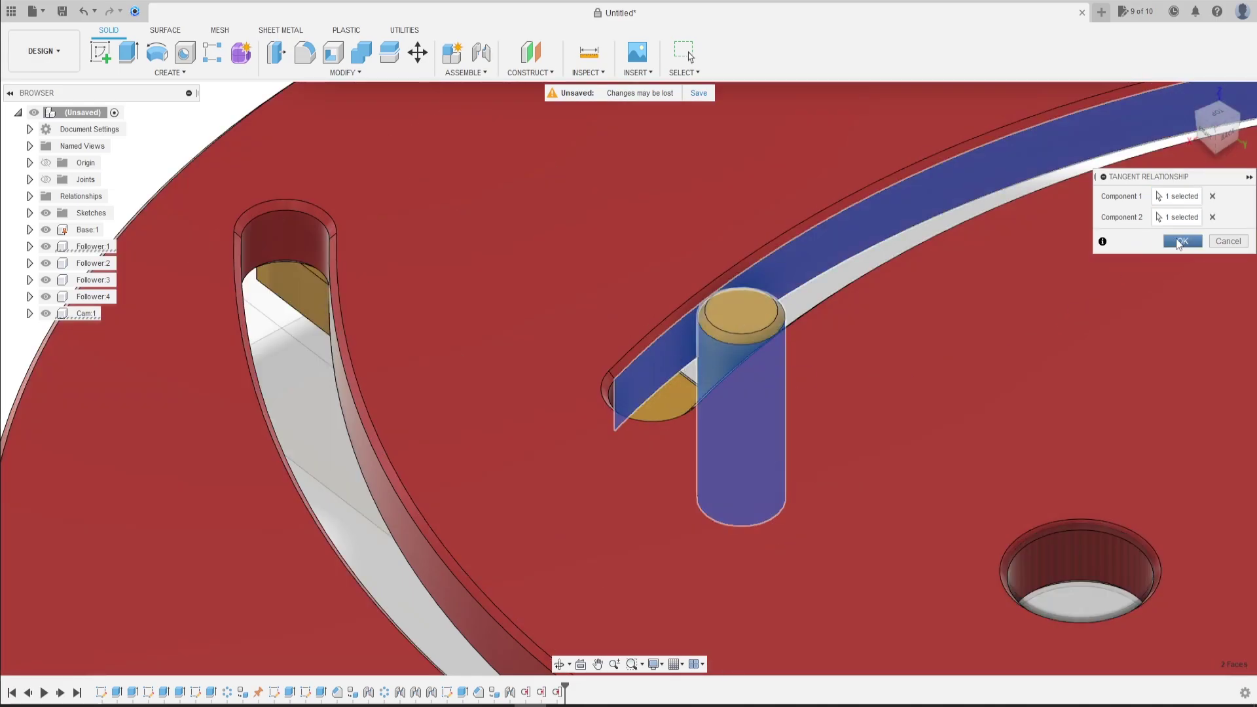
{"action": "left_click", "coordinate": [1182, 241]}
Step: Show the joints on the whole assembly
{"action": "scroll", "coordinate": [1117, 275], "scroll_direction": "down", "scroll_amount": 5}
{"action": "scroll", "coordinate": [940, 348], "scroll_direction": "down", "scroll_amount": 5}
{"action": "middle_click_drag", "start_coordinate": [940, 347], "coordinate": [393, 366], "text": "shift"}
{"action": "left_click", "coordinate": [46, 179]}
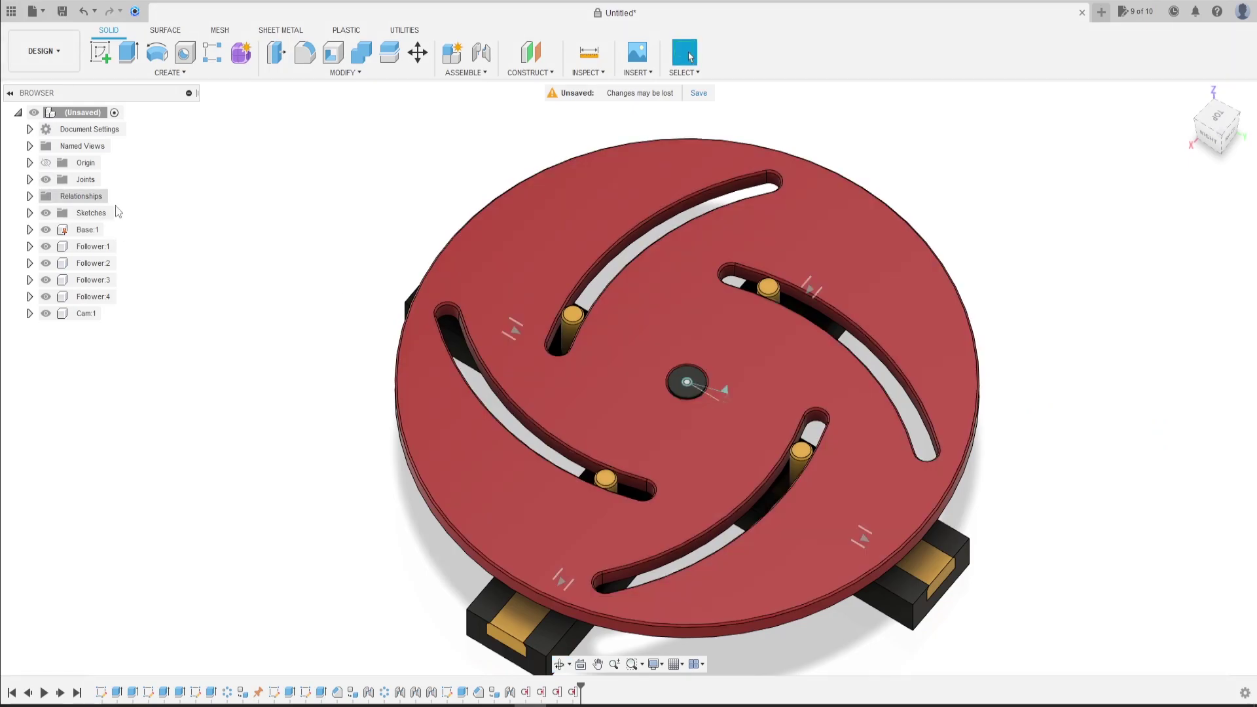
Step: Rotate the Revolute 5 joint to 11.5 deg, return it to 0 deg, and view from the top
{"action": "scroll", "coordinate": [445, 295], "scroll_direction": "down", "scroll_amount": 4}
{"action": "left_click", "coordinate": [635, 361]}
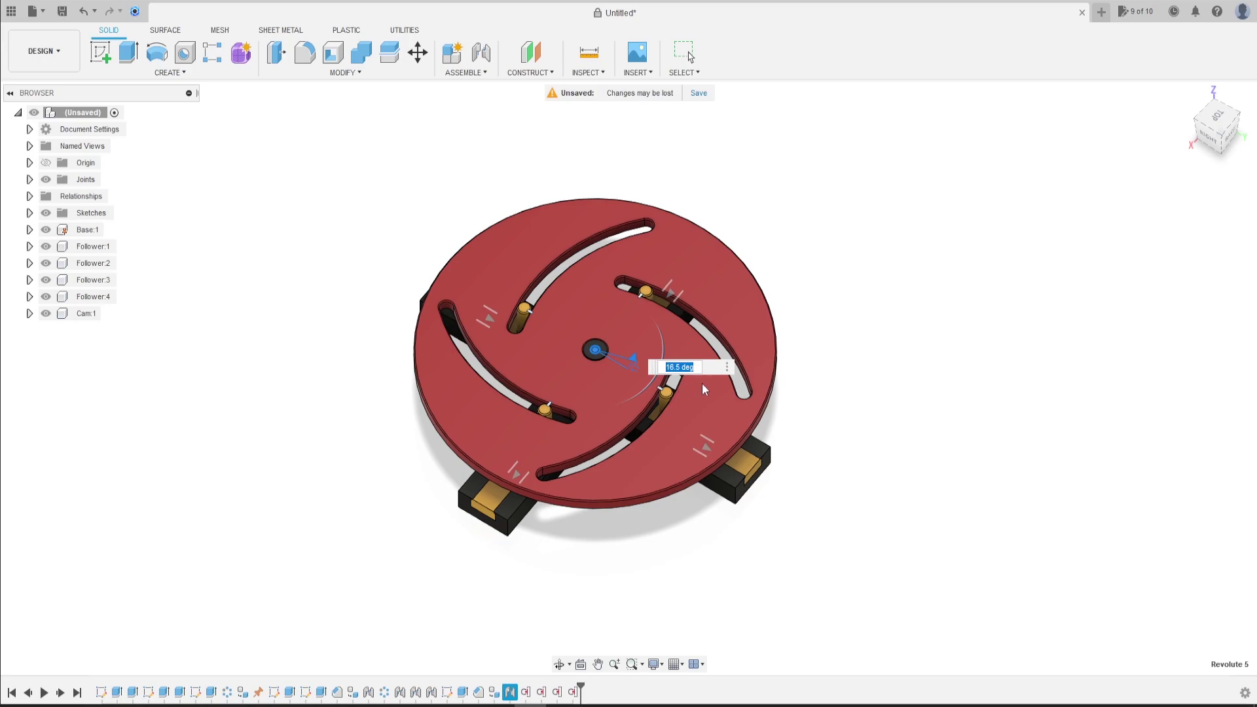
{"action": "middle_click_drag", "start_coordinate": [702, 388], "coordinate": [607, 374]}
{"action": "type", "text": "11.5"}
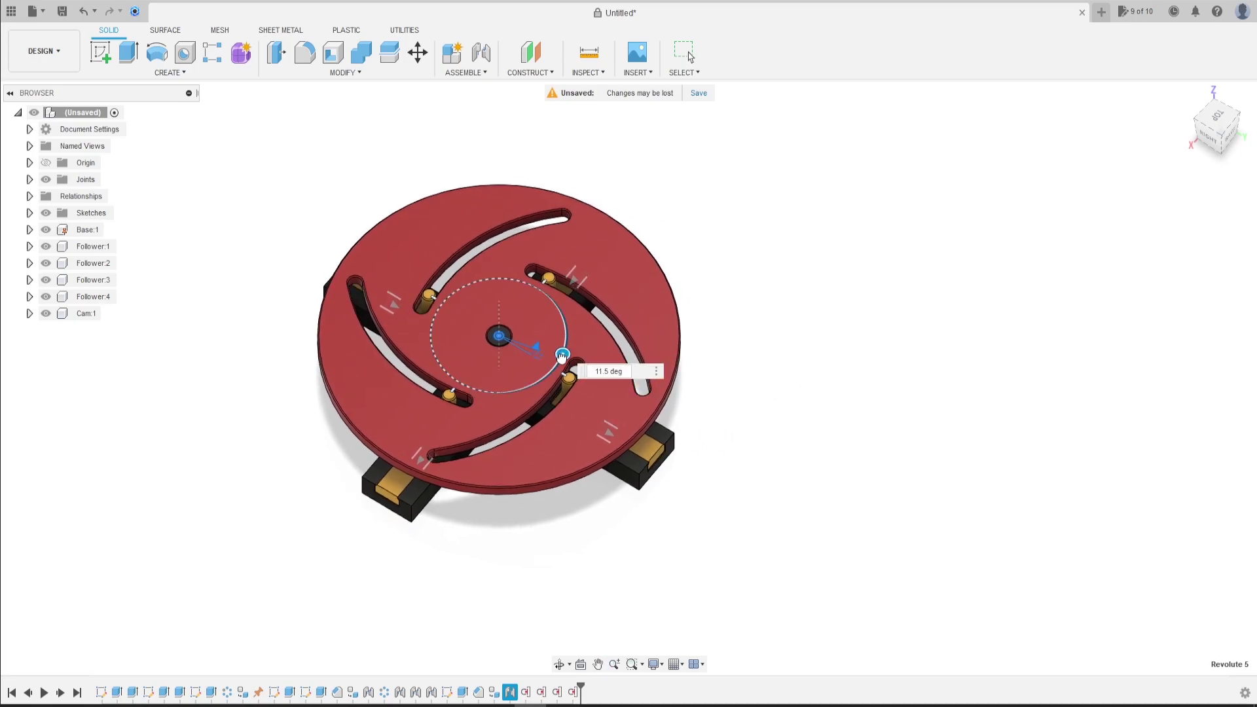
{"action": "left_click_drag", "start_coordinate": [561, 355], "coordinate": [553, 369]}
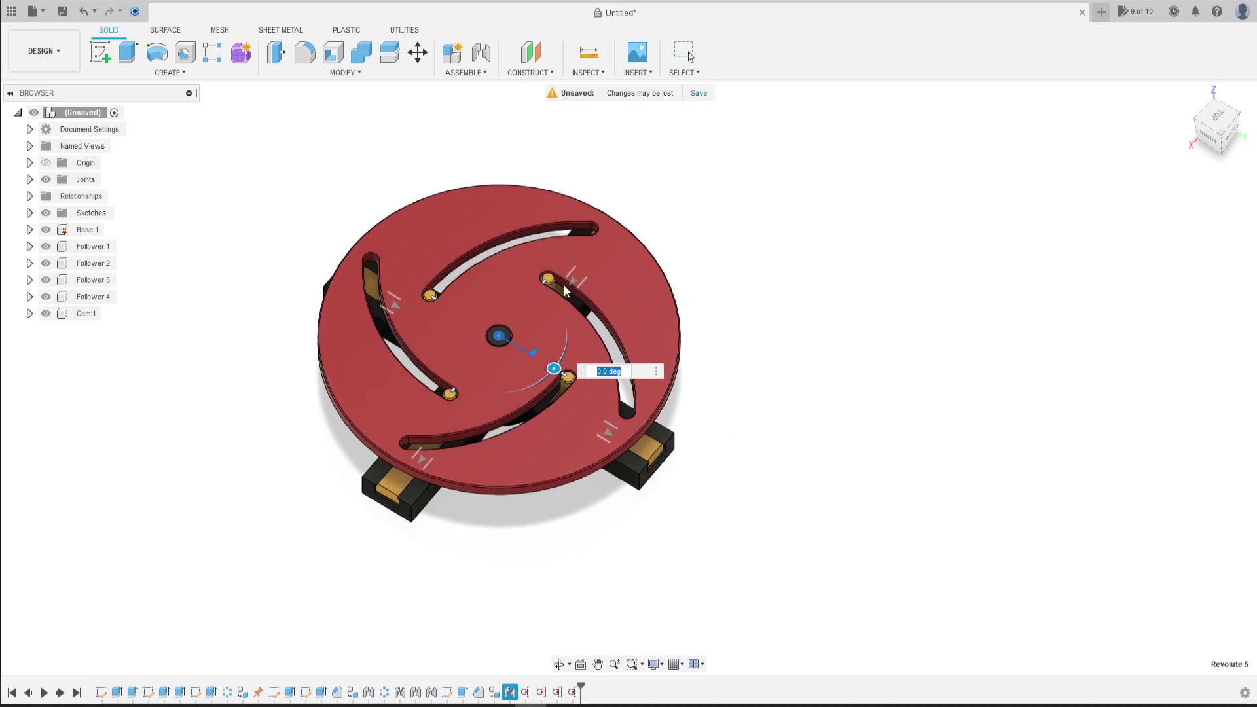
{"action": "left_click", "coordinate": [780, 275]}
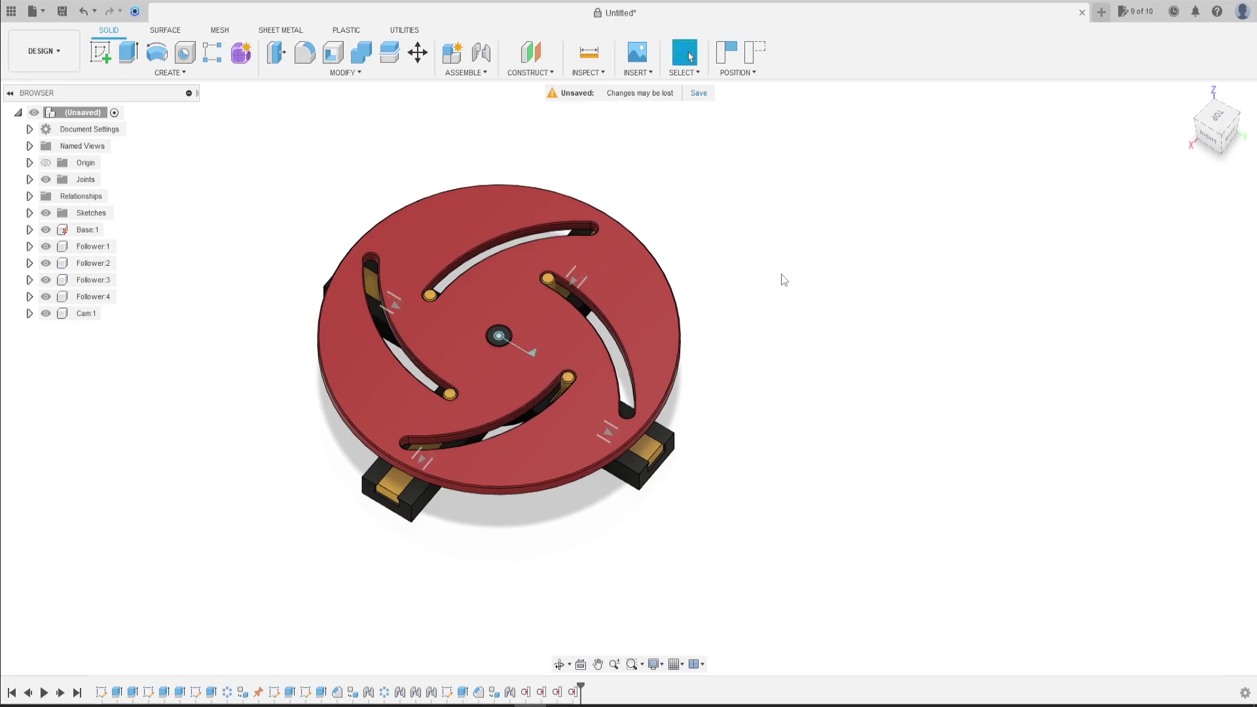
{"action": "middle_click_drag", "start_coordinate": [535, 298], "coordinate": [689, 333], "text": "shift"}
{"action": "key", "text": "Escape"}
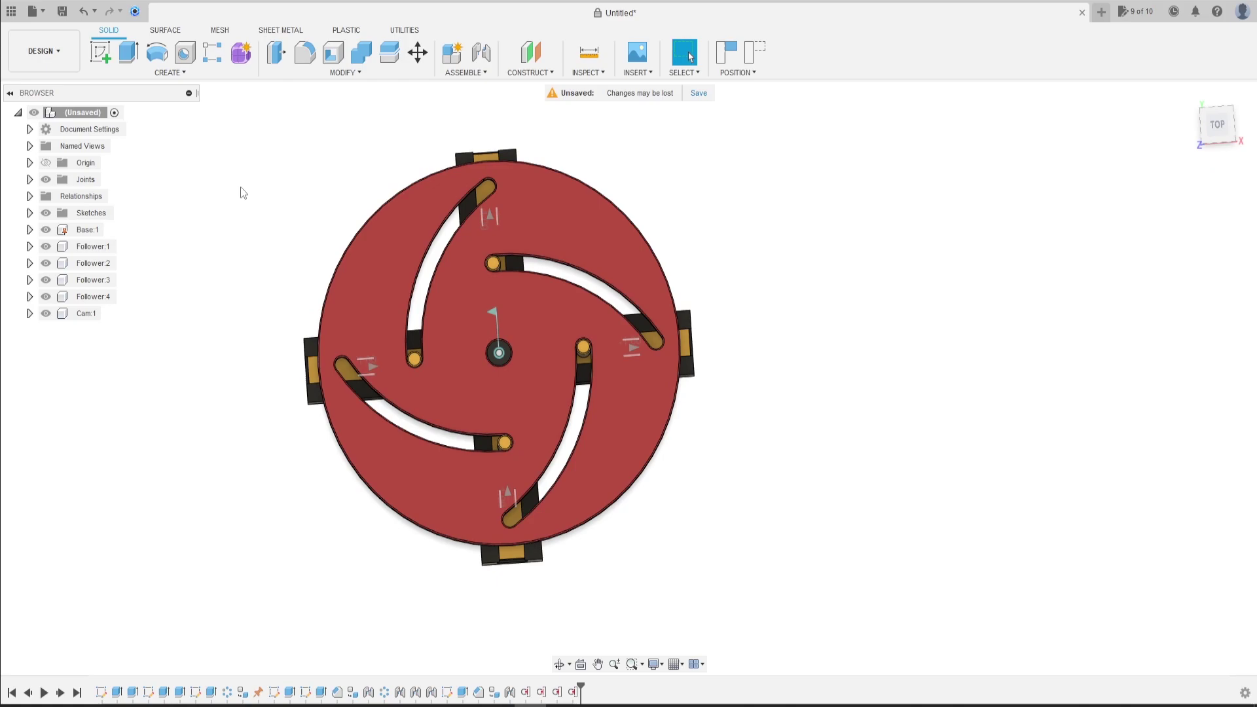
Step: Create a new motion study that drives the Revolute 5 joint
{"action": "left_click", "coordinate": [470, 73]}
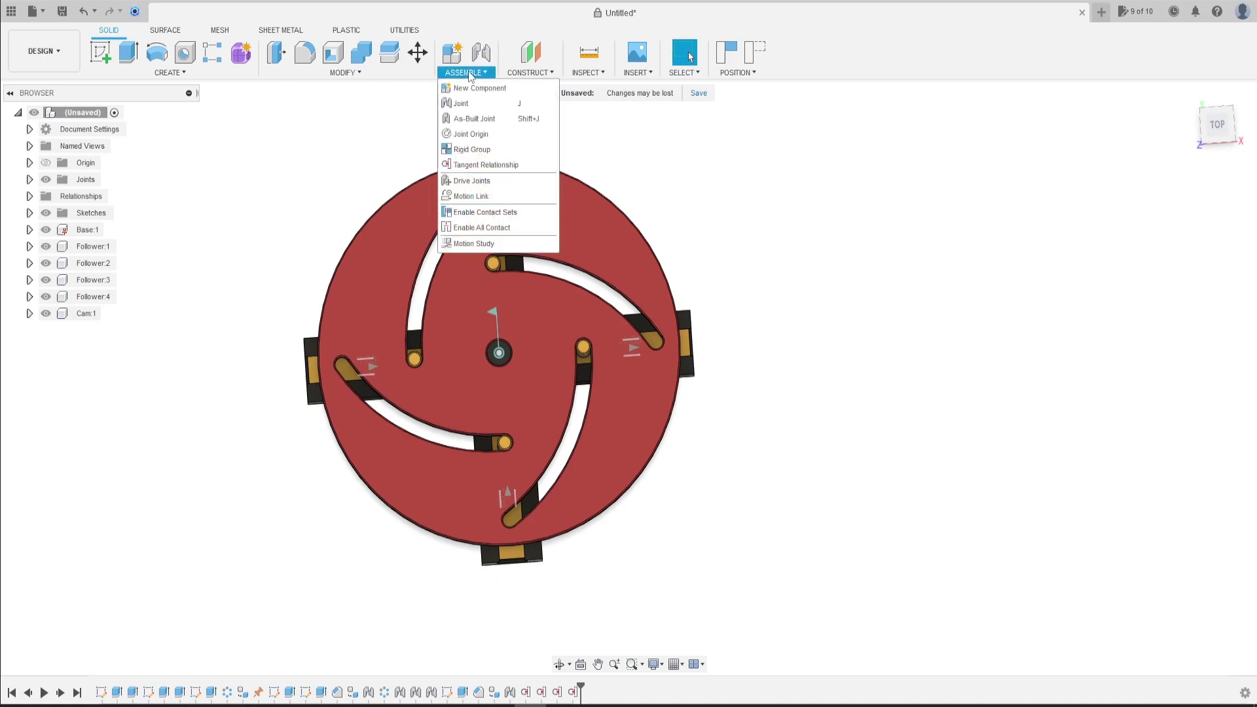
{"action": "left_click", "coordinate": [474, 244]}
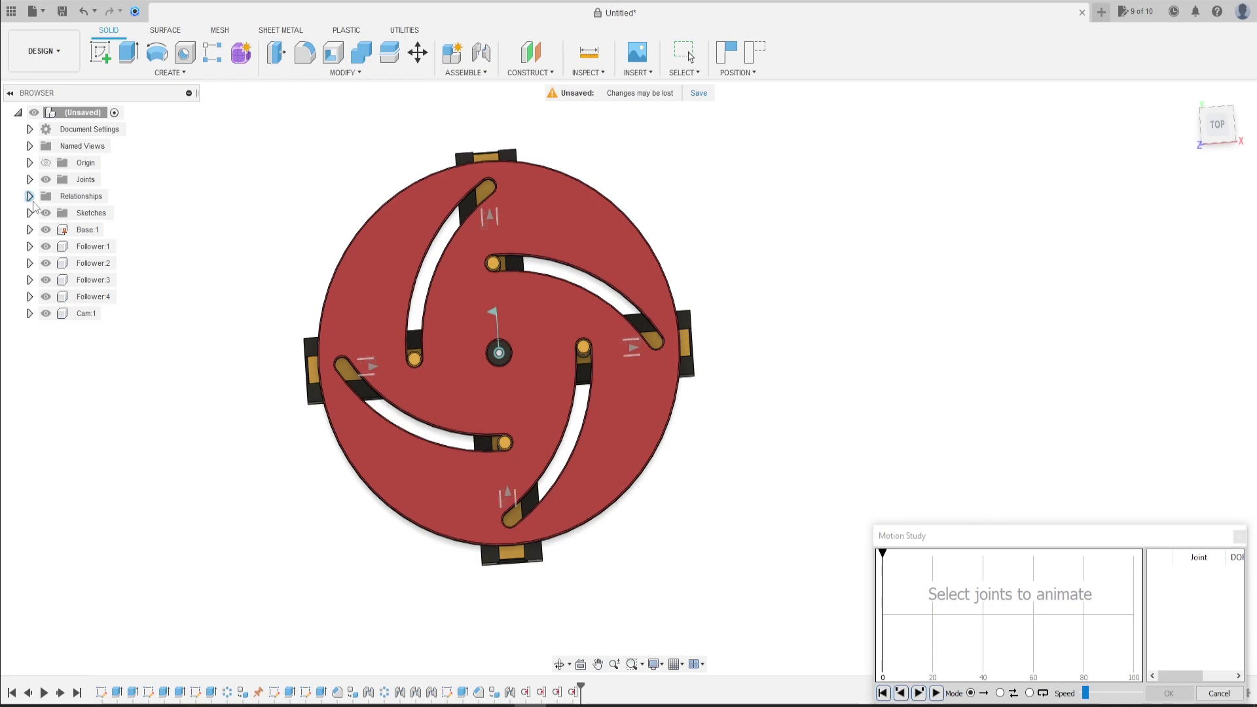
{"action": "left_click", "coordinate": [29, 179]}
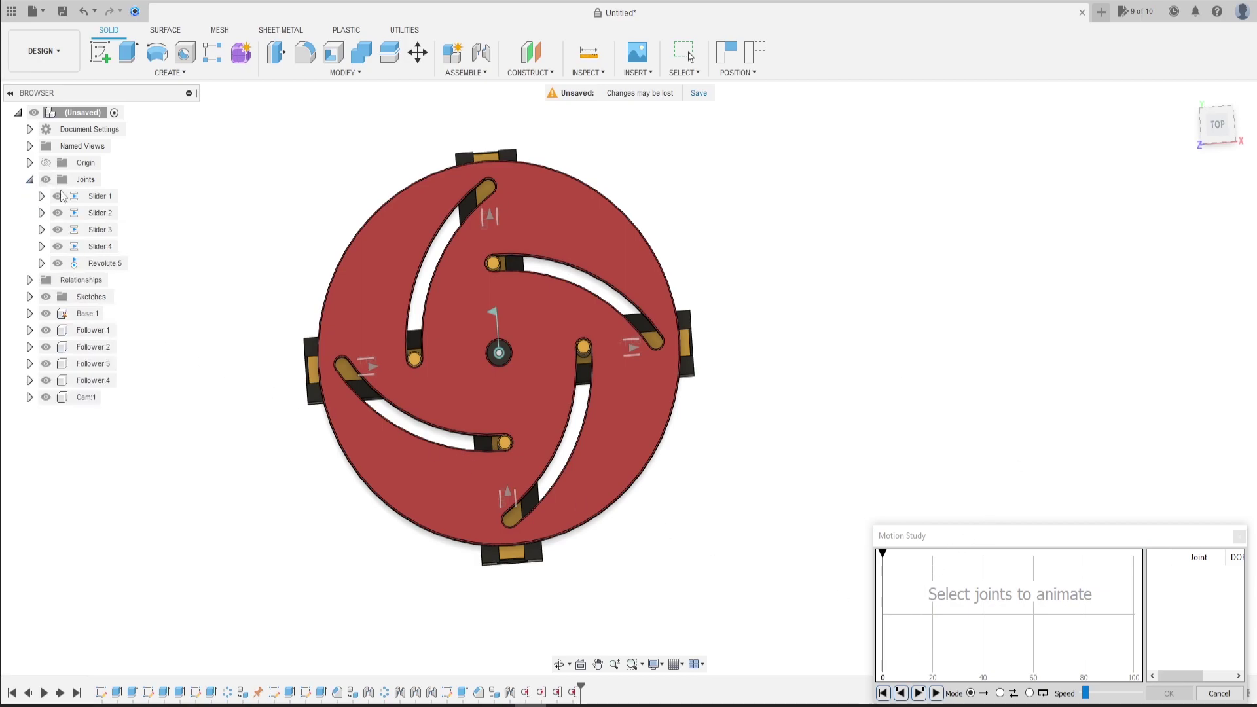
{"action": "left_click", "coordinate": [95, 264]}
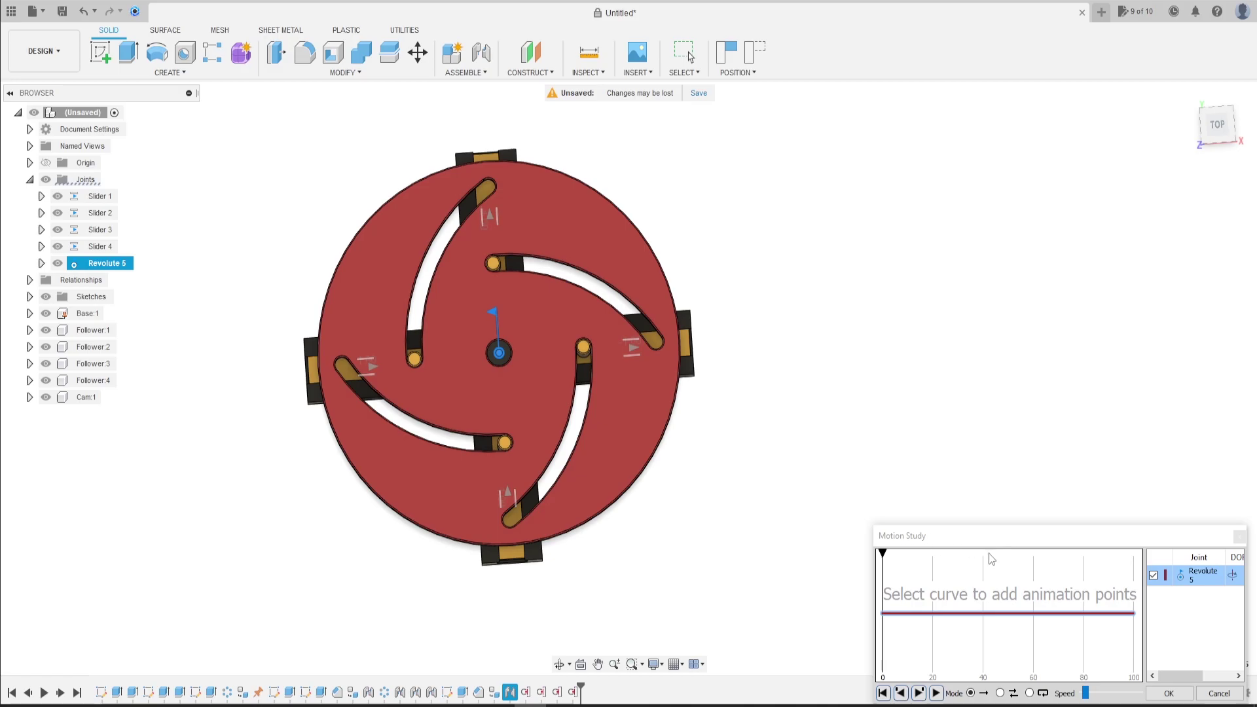
Step: Set keyframes of 90 deg at step 50 and 0 deg at the final step
{"action": "left_click", "coordinate": [1008, 613]}
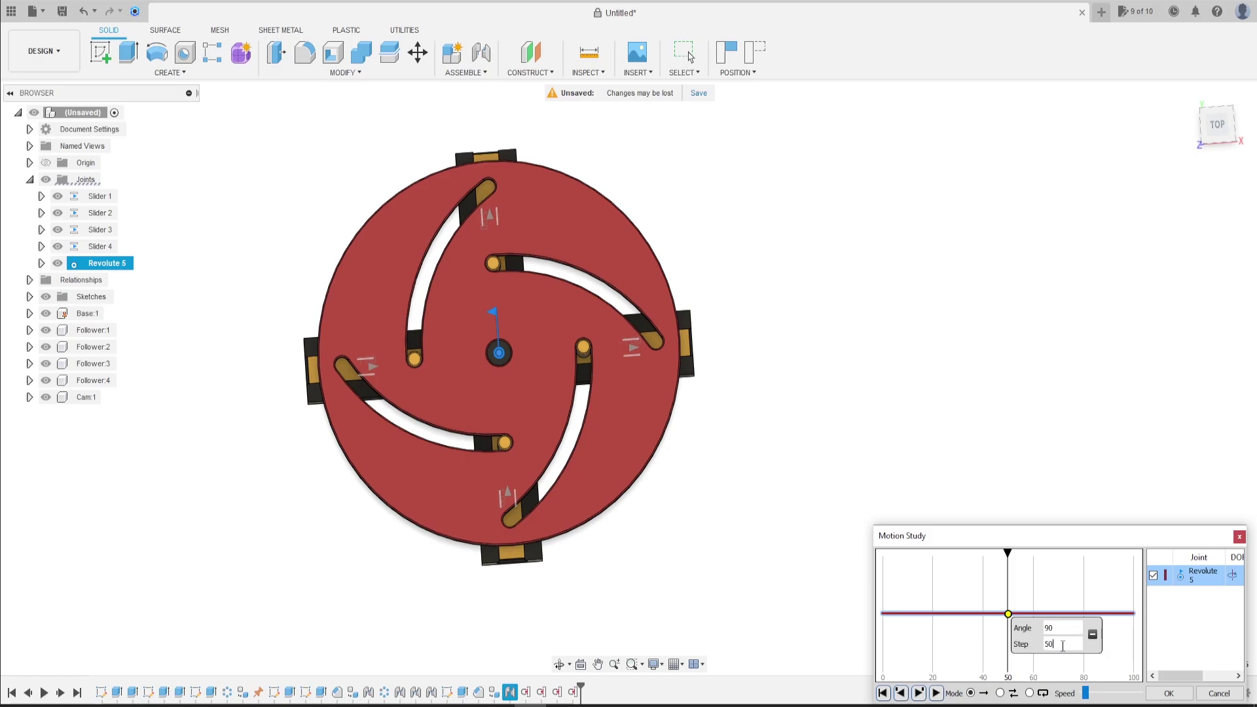
{"action": "key", "text": "Tab"}
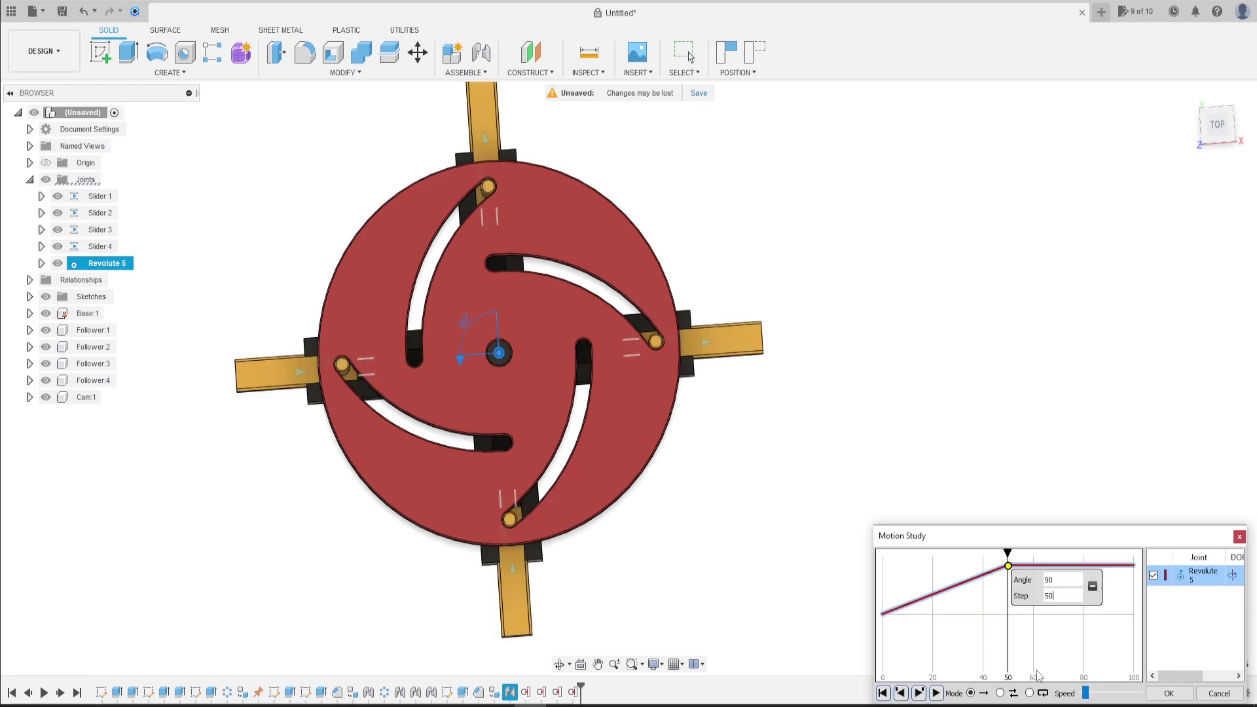
{"action": "left_click", "coordinate": [1134, 565]}
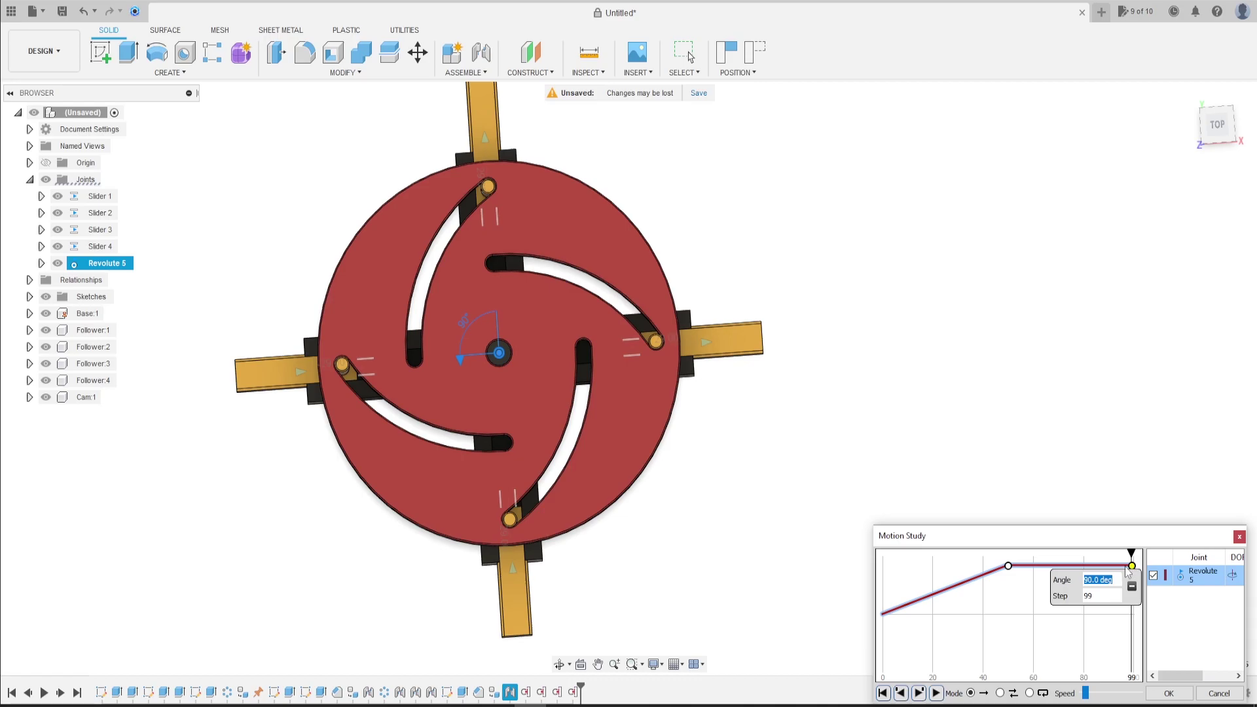
{"action": "left_click", "coordinate": [1095, 597]}
{"action": "key", "text": "Return"}
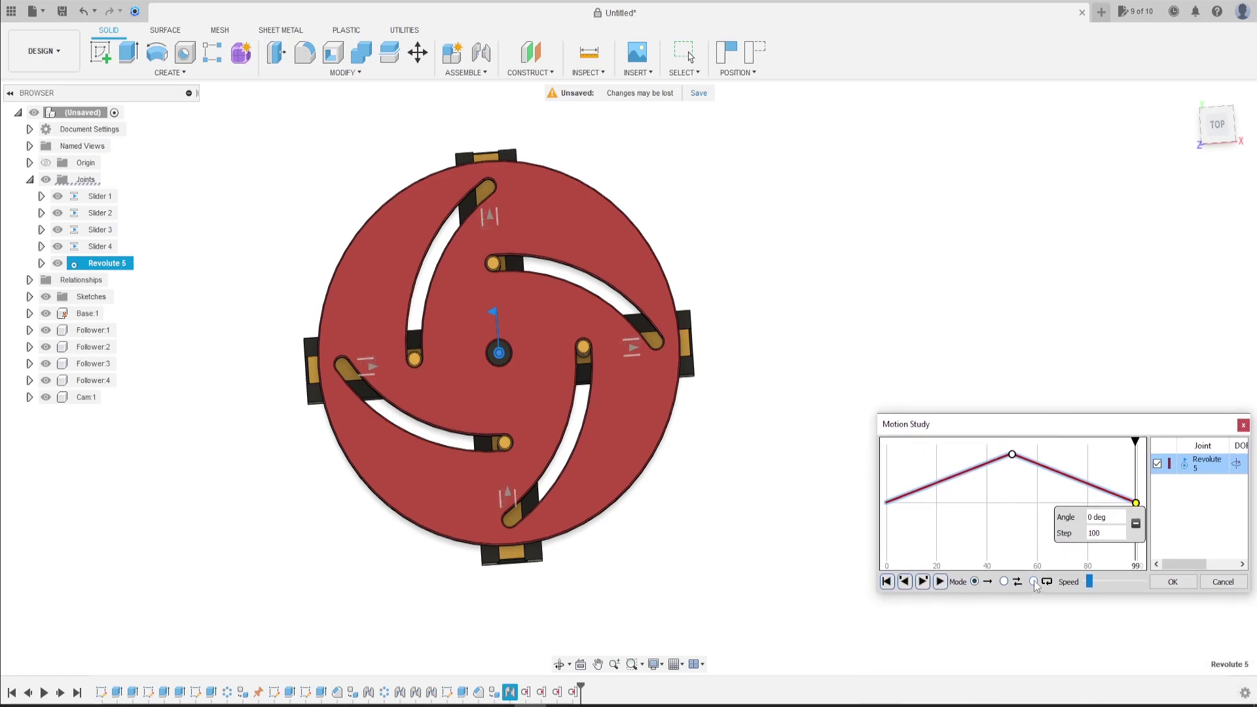
Step: Set the motion study to Loop and watch the followers slide from an angled view
{"action": "left_click", "coordinate": [1033, 581]}
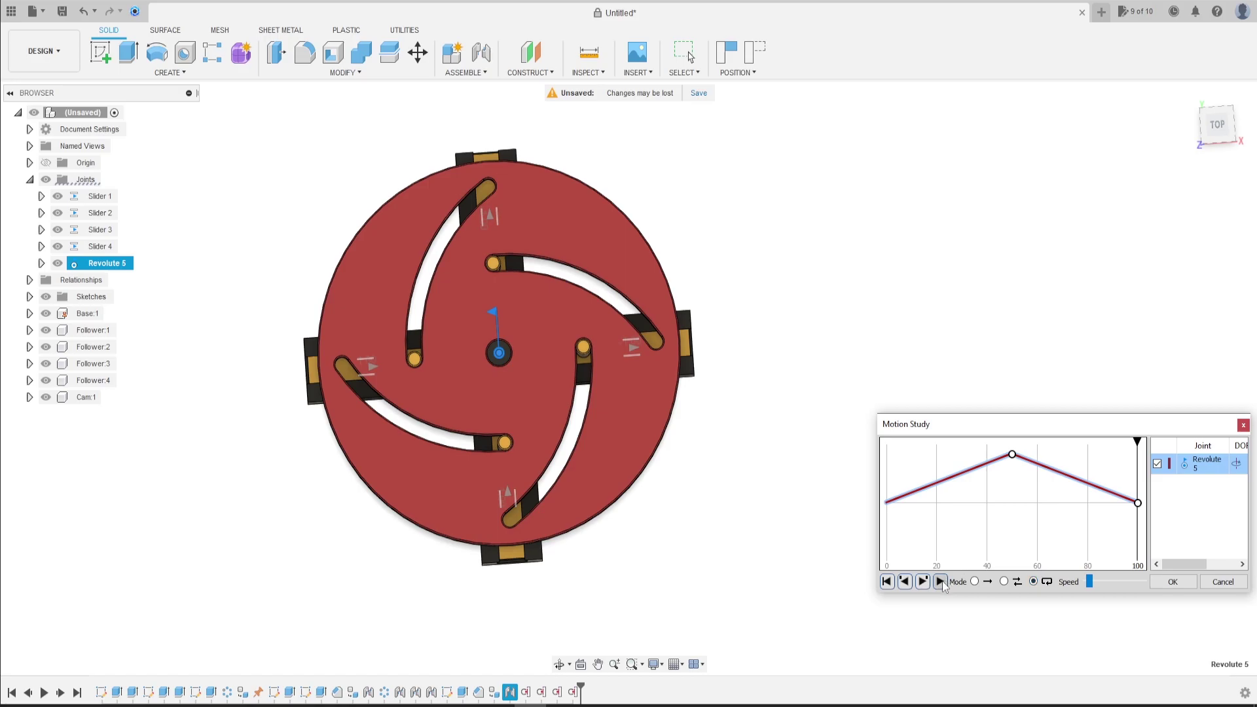
{"action": "middle_click_drag", "start_coordinate": [698, 541], "coordinate": [726, 488], "text": "shift"}
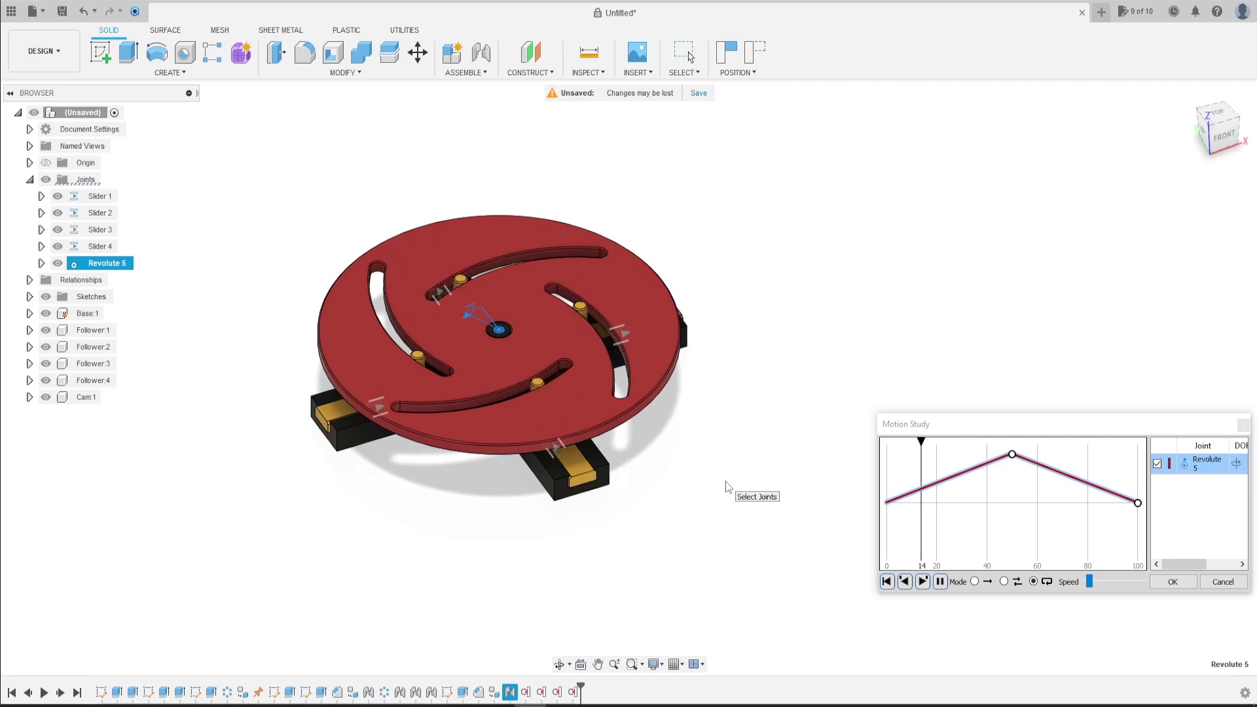
{"action": "middle_click_drag", "start_coordinate": [427, 457], "coordinate": [550, 490], "text": "shift"}
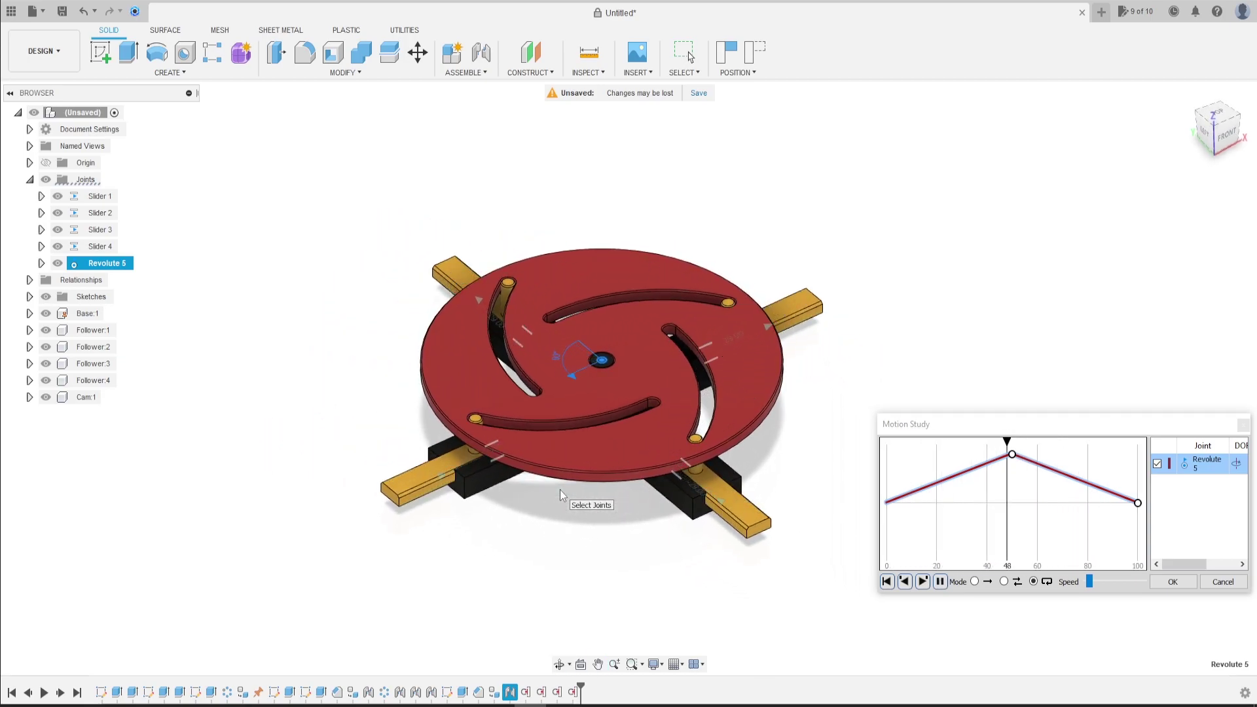